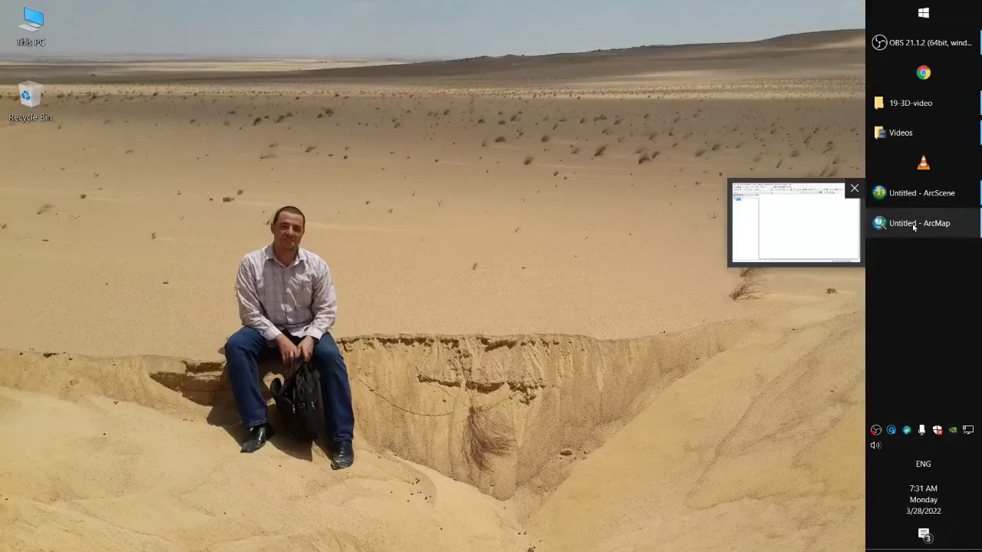
# Step: In ArcMap, add the DEM raster AP_08574_FBD_F0590_RT1.dem.tif to the map's layers
pyautogui.click(912, 226)
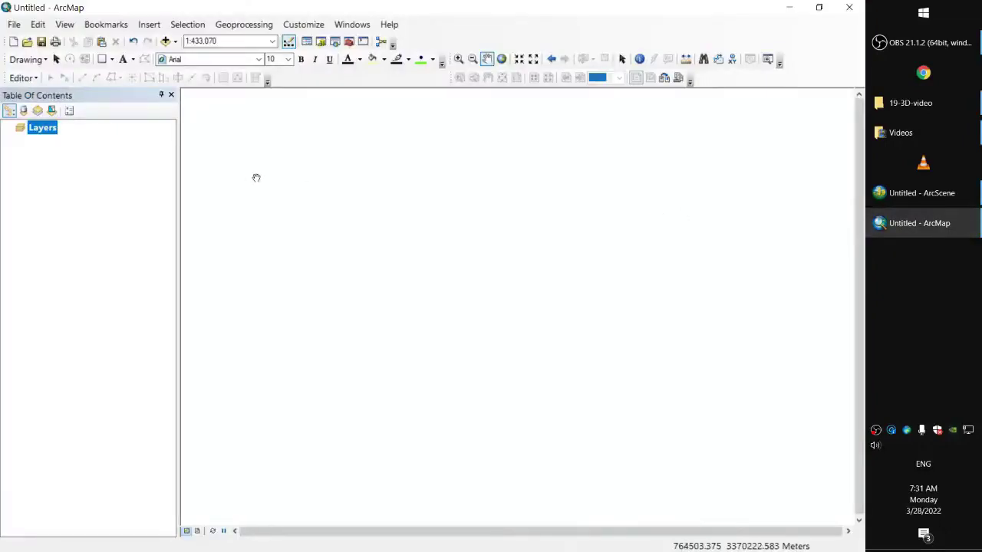
pyautogui.rightClick(44, 129)
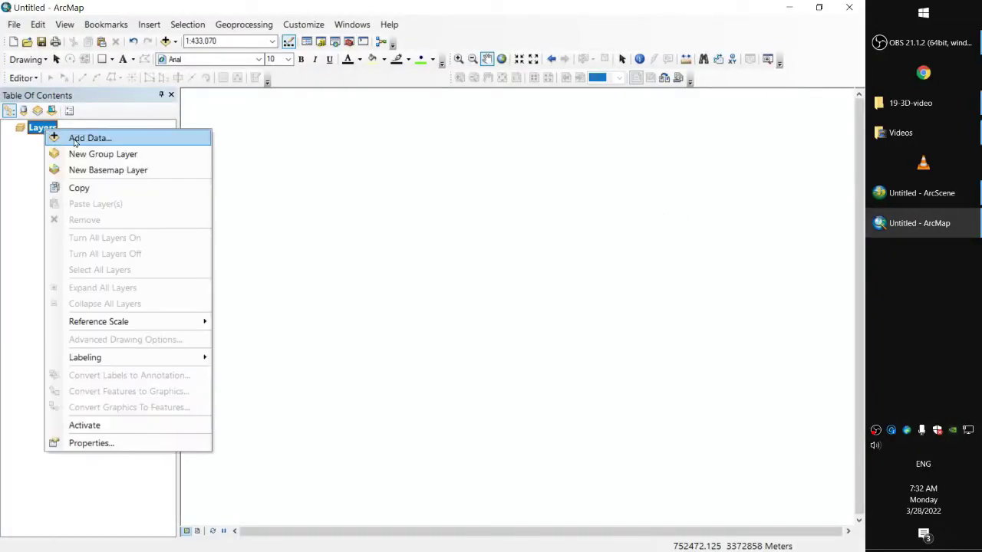
pyautogui.click(76, 140)
pyautogui.click(329, 221)
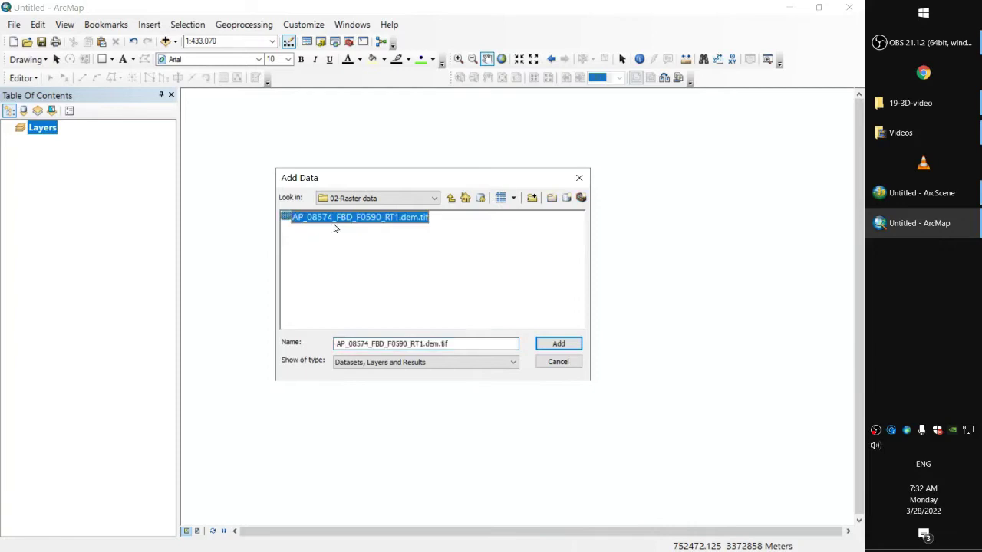
pyautogui.click(558, 344)
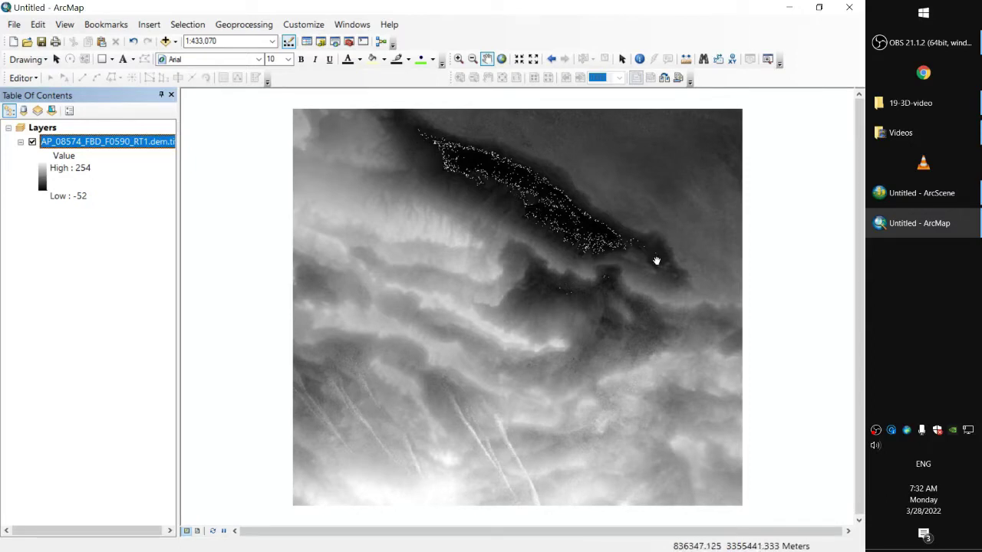
# Step: Symbolize the DEM as 5 classified elevation classes with a blue-yellow-red colour ramp
pyautogui.rightClick(98, 144)
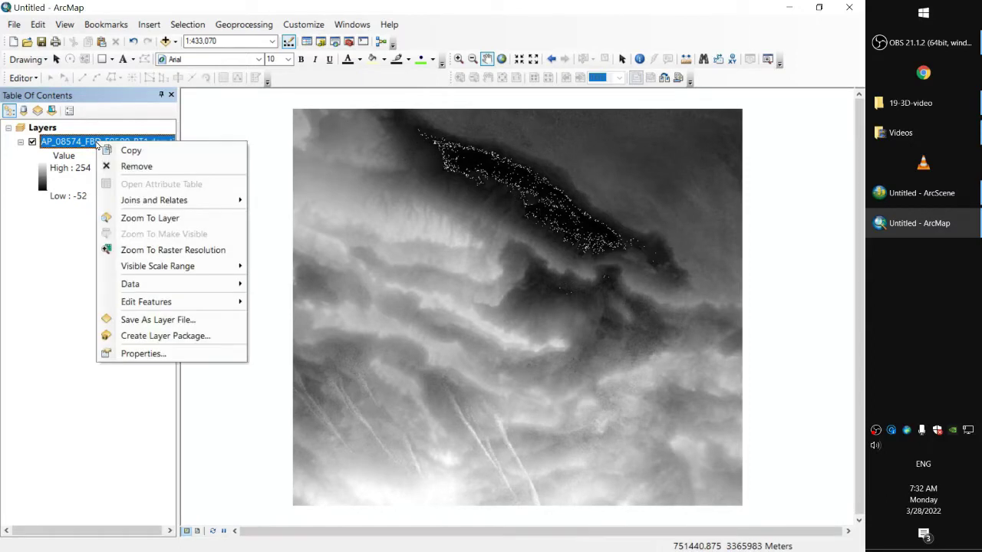
pyautogui.click(143, 353)
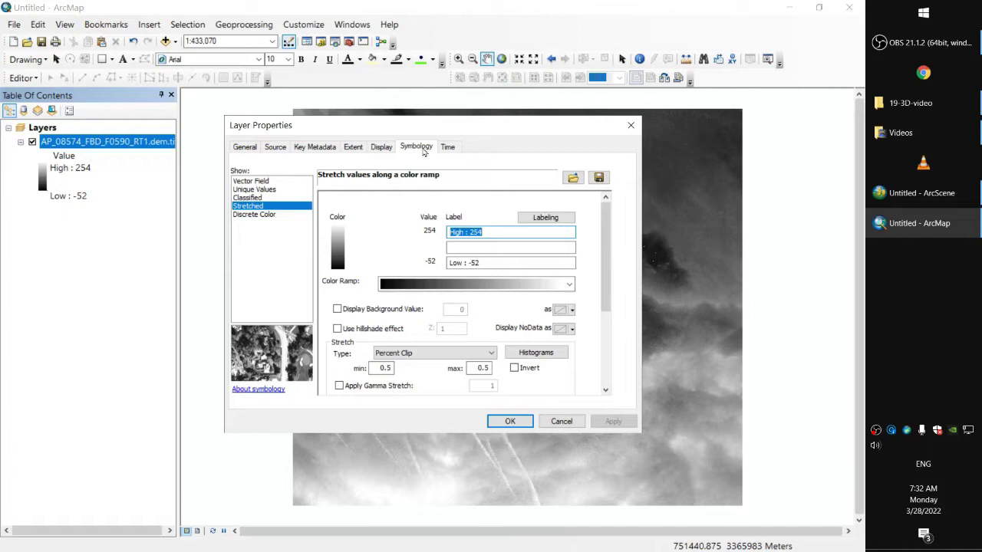
pyautogui.click(247, 197)
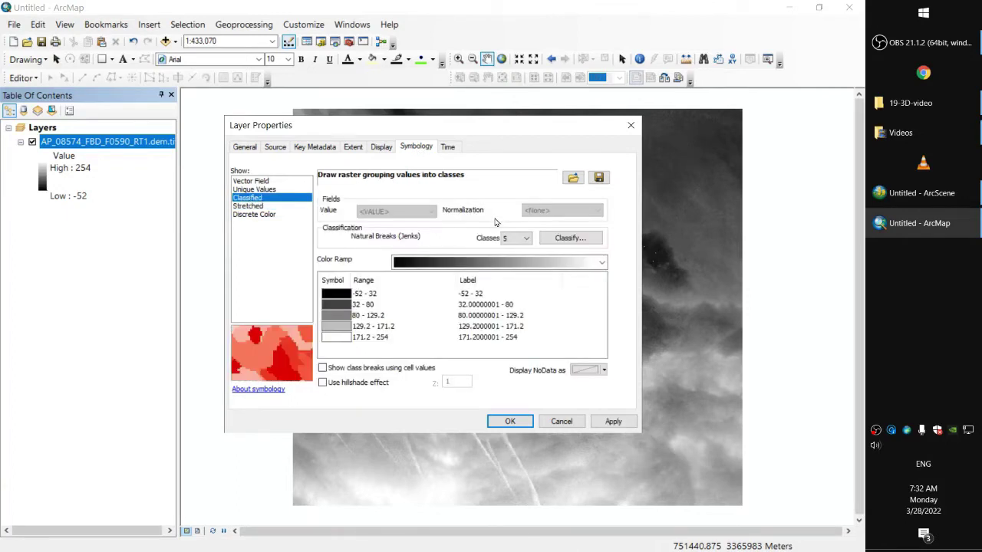
pyautogui.click(526, 239)
pyautogui.click(514, 267)
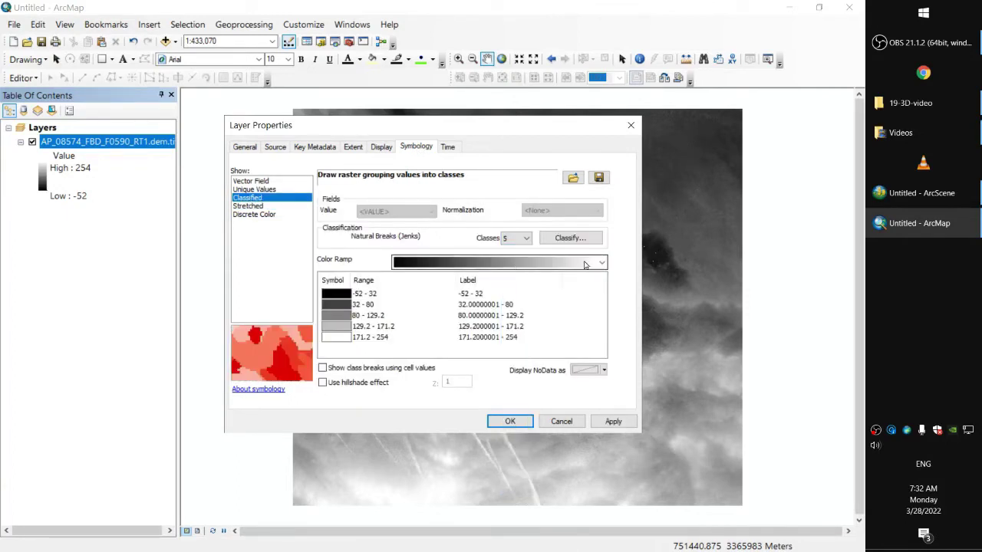
pyautogui.click(521, 263)
pyautogui.click(527, 305)
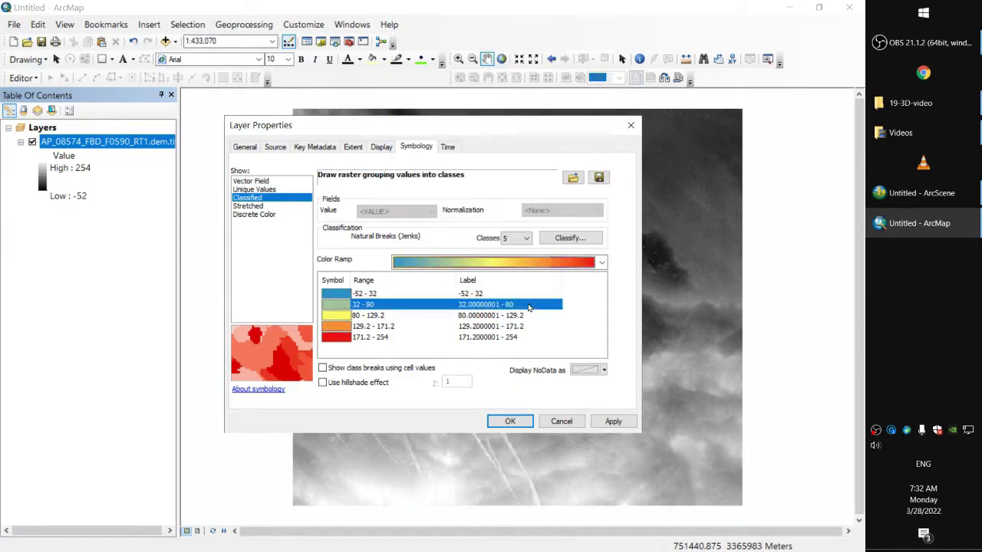
pyautogui.click(613, 421)
pyautogui.click(513, 424)
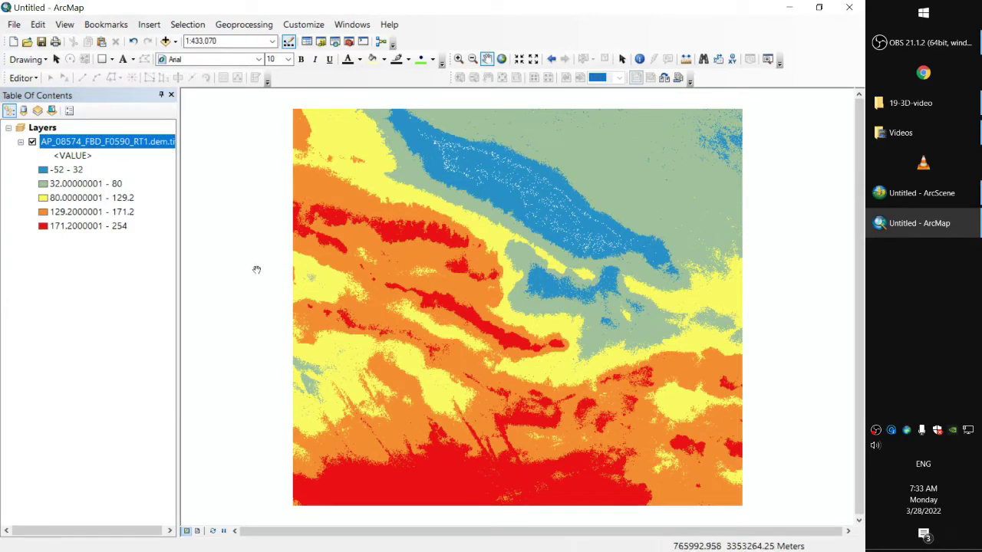
# Step: In ArcScene, add the DEM .tif raster to the scene layers and tilt the view
pyautogui.click(922, 192)
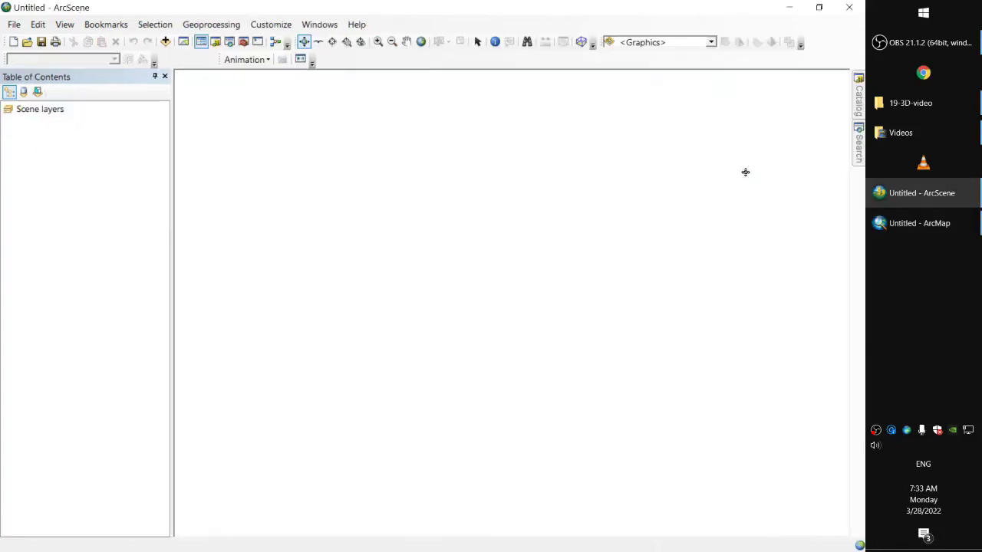
pyautogui.rightClick(37, 111)
pyautogui.click(73, 115)
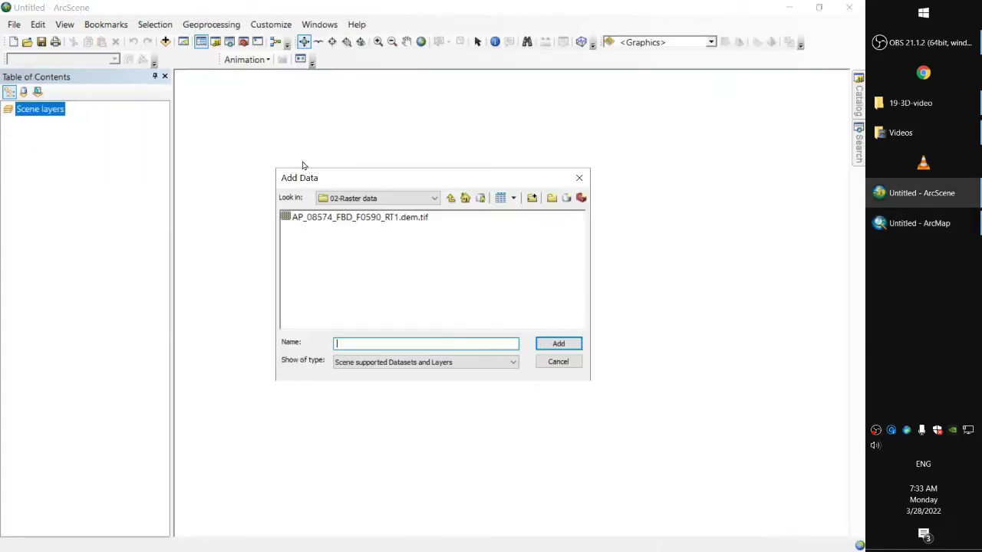
pyautogui.click(344, 215)
pyautogui.click(559, 343)
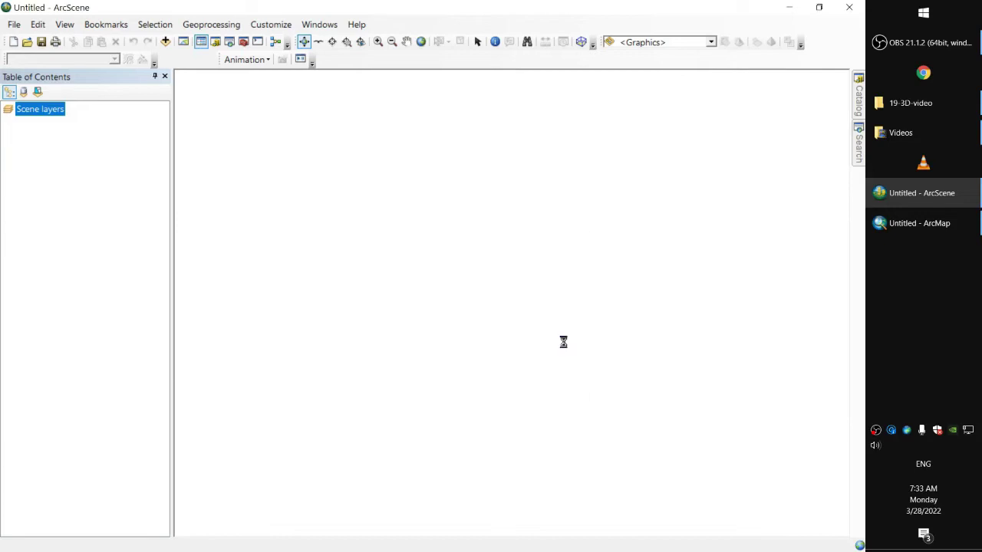
pyautogui.moveTo(529, 362); pyautogui.dragTo(449, 397)
# Step: Classify the scene's DEM into 5 classes with the blue-yellow-red ramp, viewed obliquely
pyautogui.rightClick(63, 124)
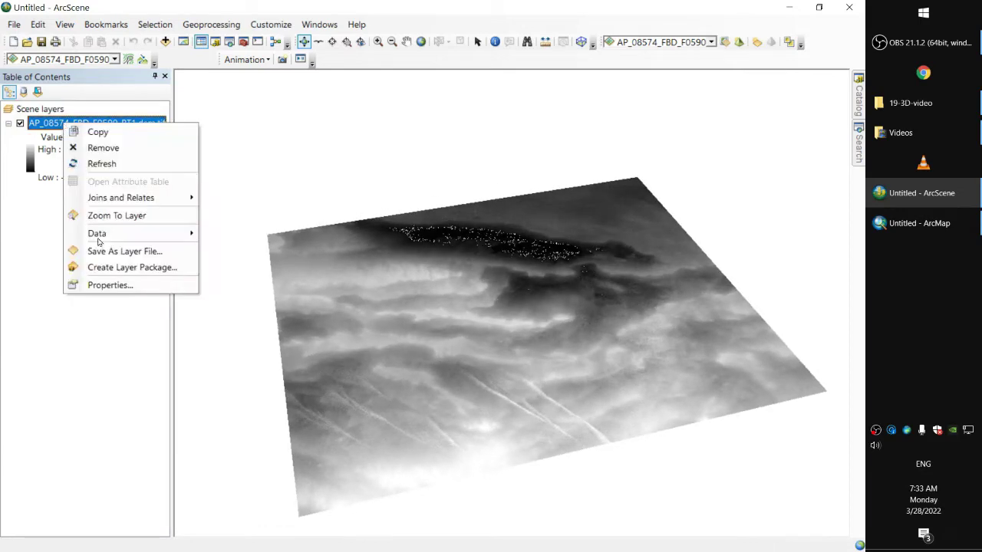
pyautogui.click(88, 282)
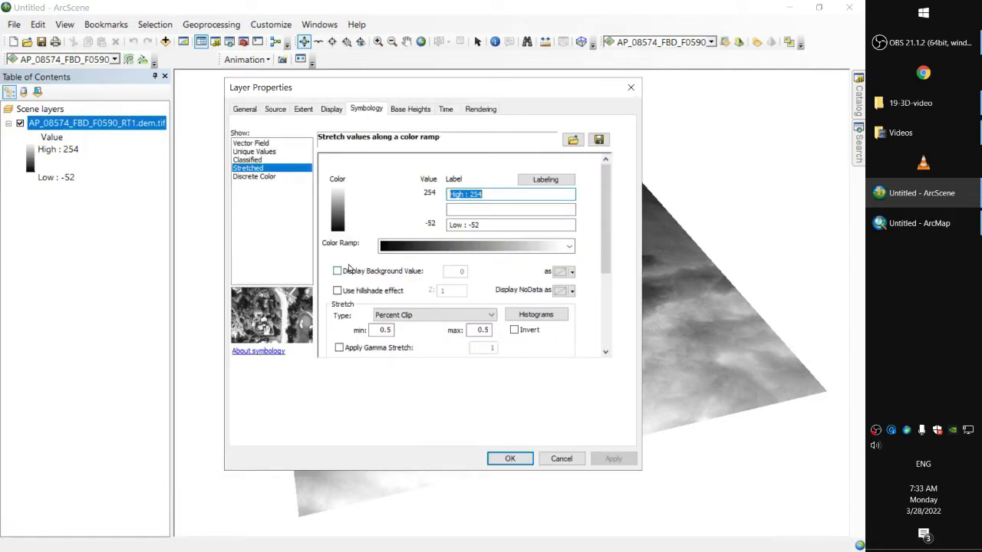
pyautogui.click(247, 160)
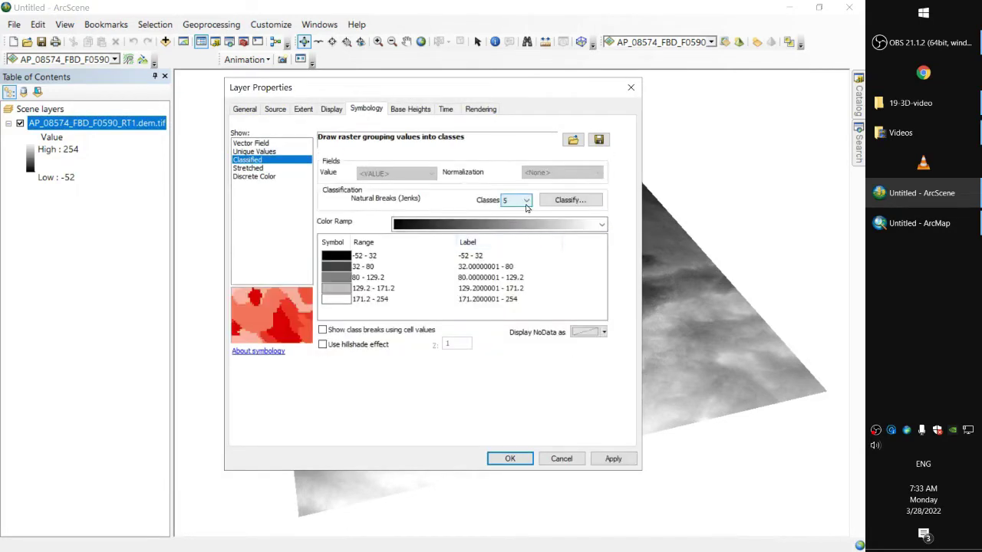
pyautogui.click(525, 200)
pyautogui.click(516, 230)
pyautogui.click(602, 224)
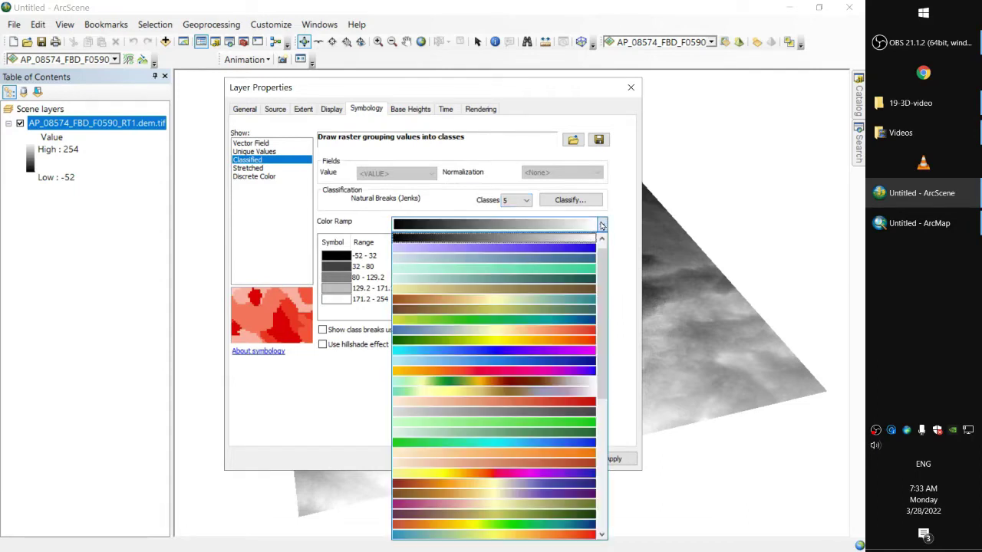
pyautogui.click(498, 532)
pyautogui.click(612, 458)
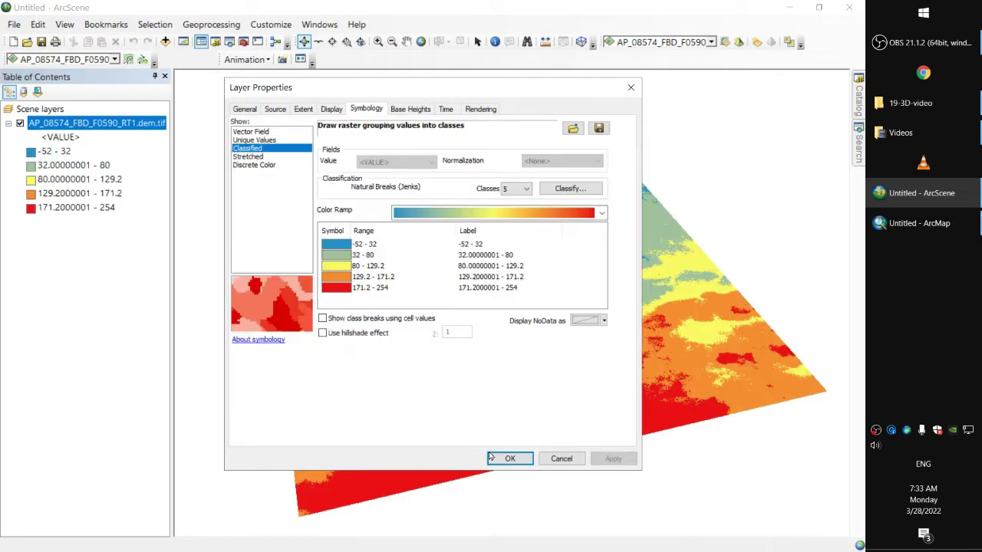
pyautogui.click(509, 459)
pyautogui.moveTo(527, 338); pyautogui.dragTo(514, 297)
# Step: Set the DEM layer's base heights to float on a custom surface from the DEM itself
pyautogui.rightClick(66, 127)
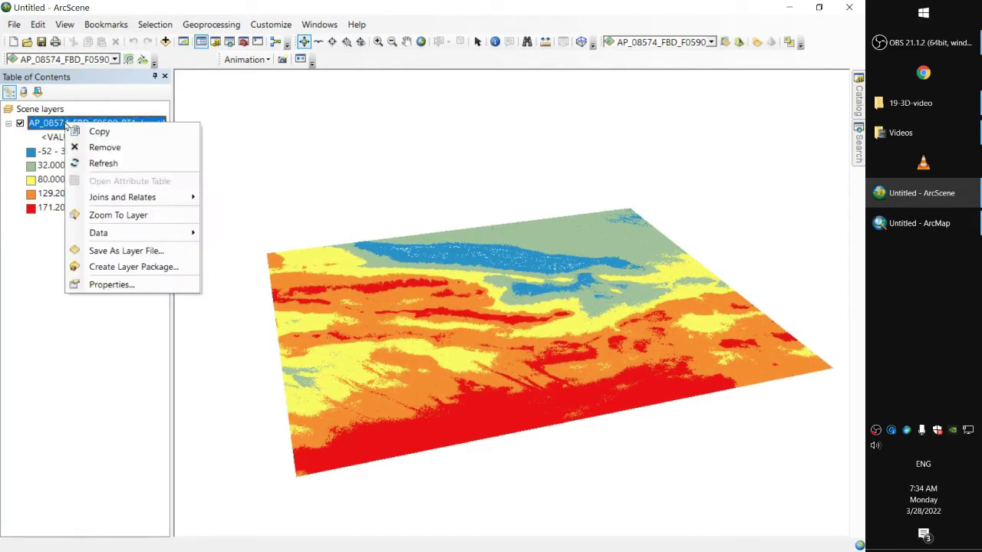
pyautogui.click(127, 284)
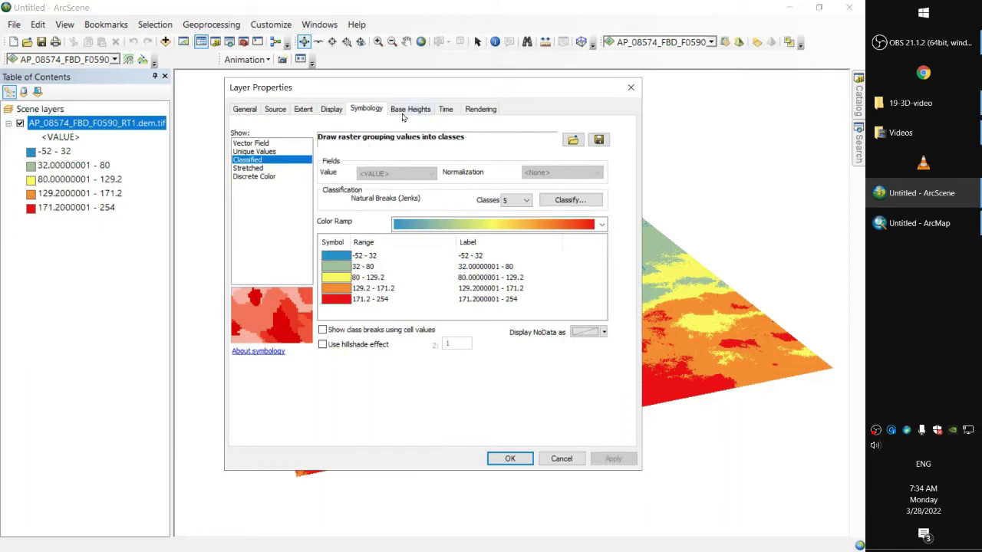
pyautogui.click(412, 110)
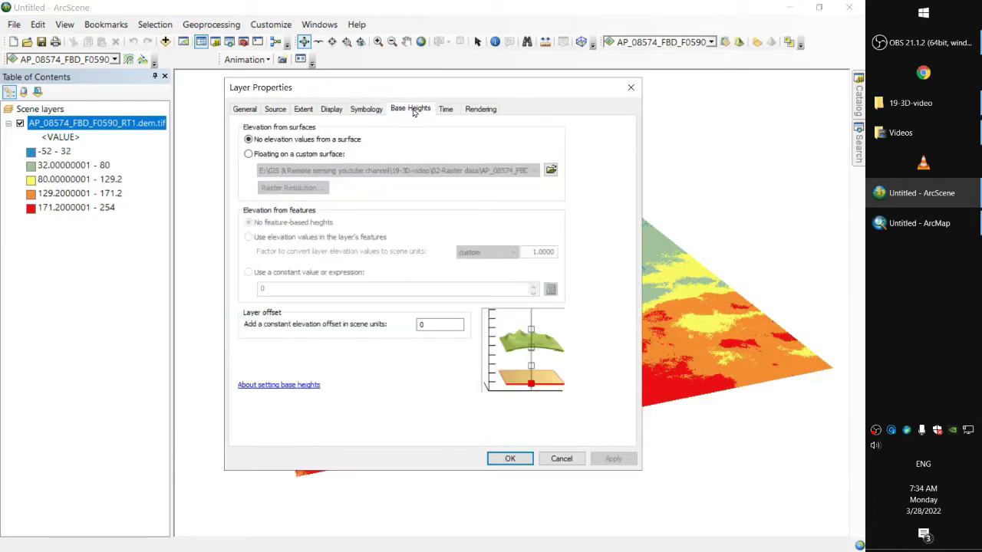
pyautogui.click(248, 154)
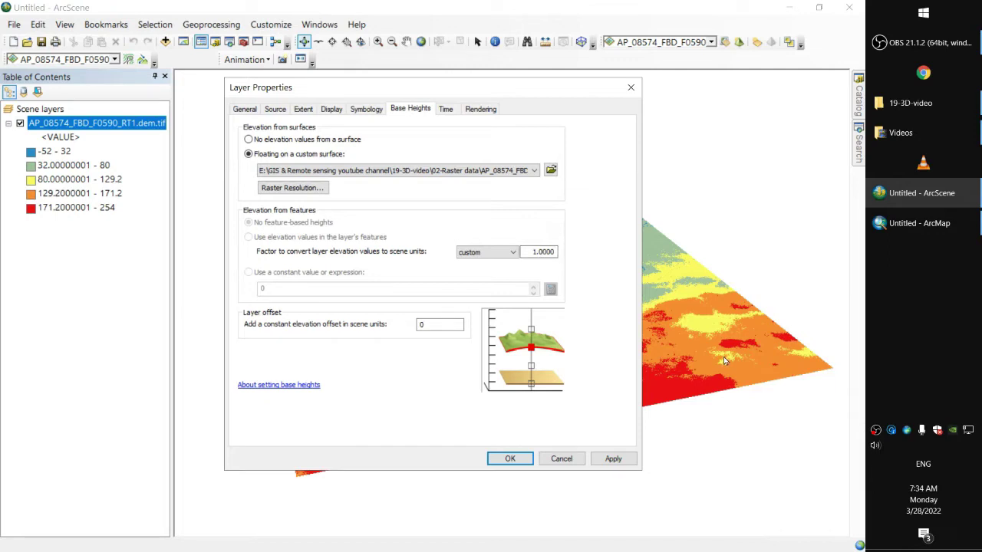
pyautogui.click(613, 459)
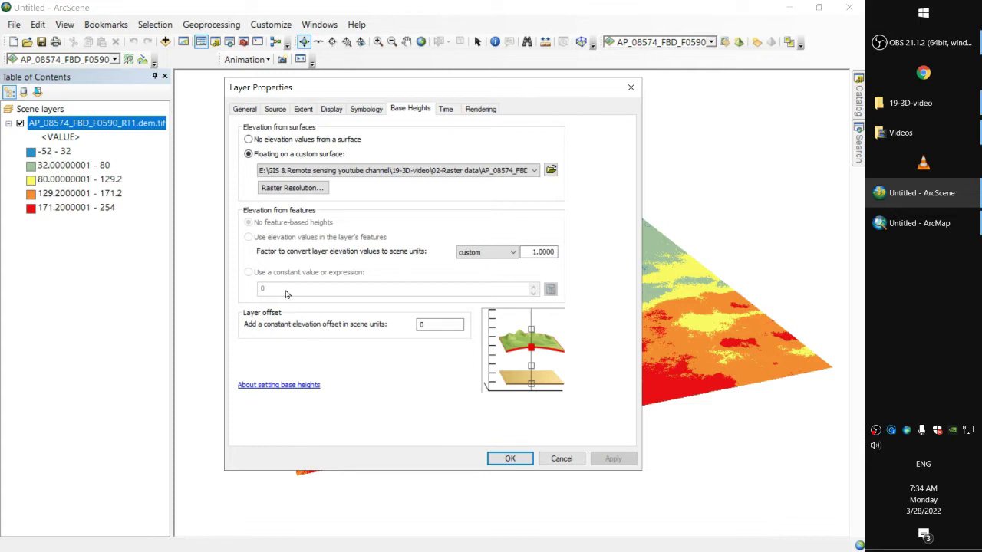
# Step: Orbit and zoom in close for a low view across the terrain's blue-to-red elevation zones
pyautogui.click(509, 458)
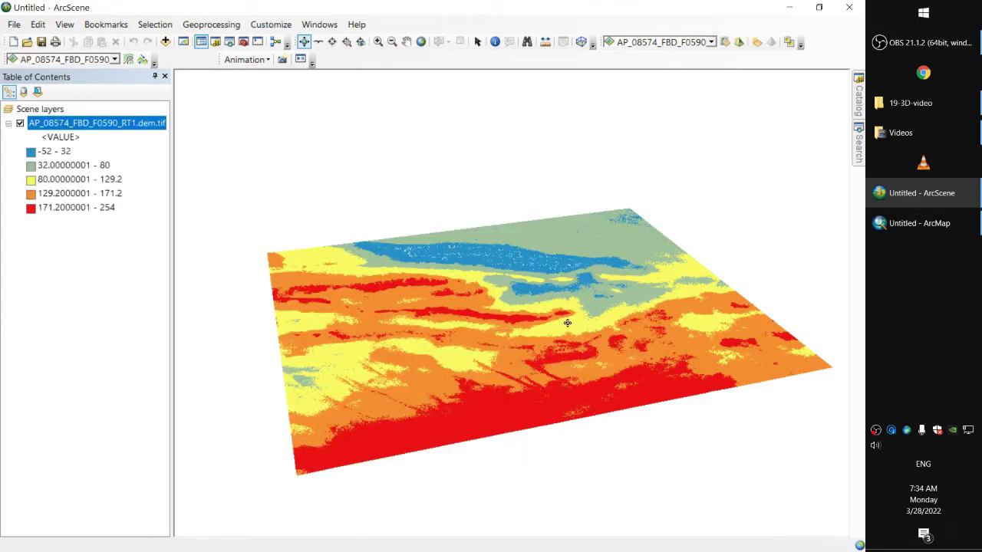
pyautogui.moveTo(730, 274); pyautogui.dragTo(634, 279)
pyautogui.scroll(10, 656, 278)
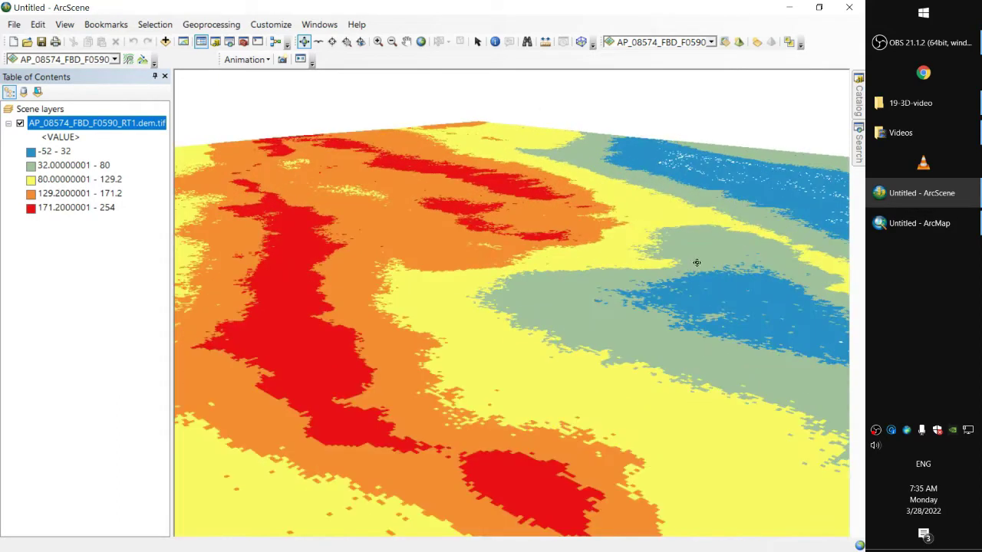
pyautogui.moveTo(697, 262); pyautogui.dragTo(412, 298)
pyautogui.scroll(3, 500, 315)
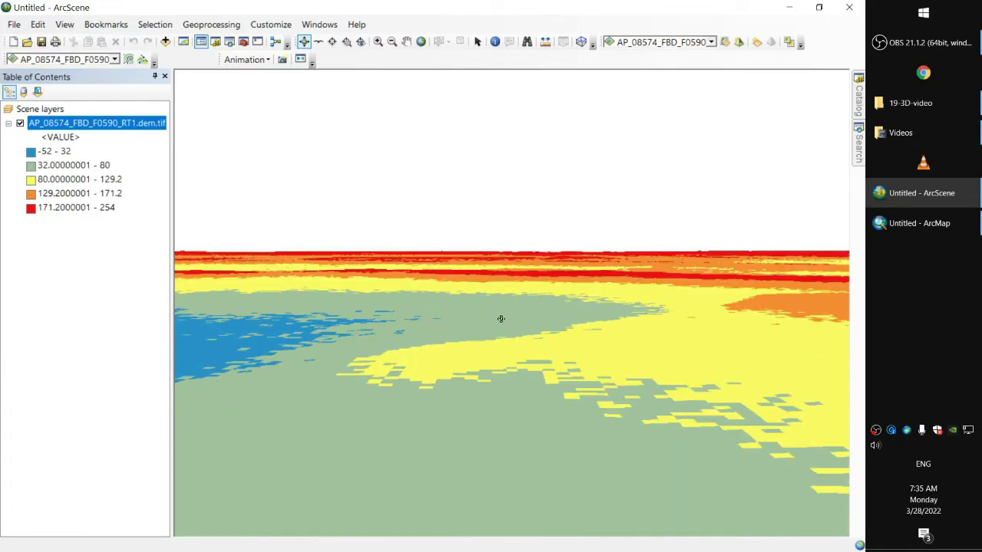
pyautogui.scroll(3, 506, 325)
pyautogui.scroll(5, 507, 324)
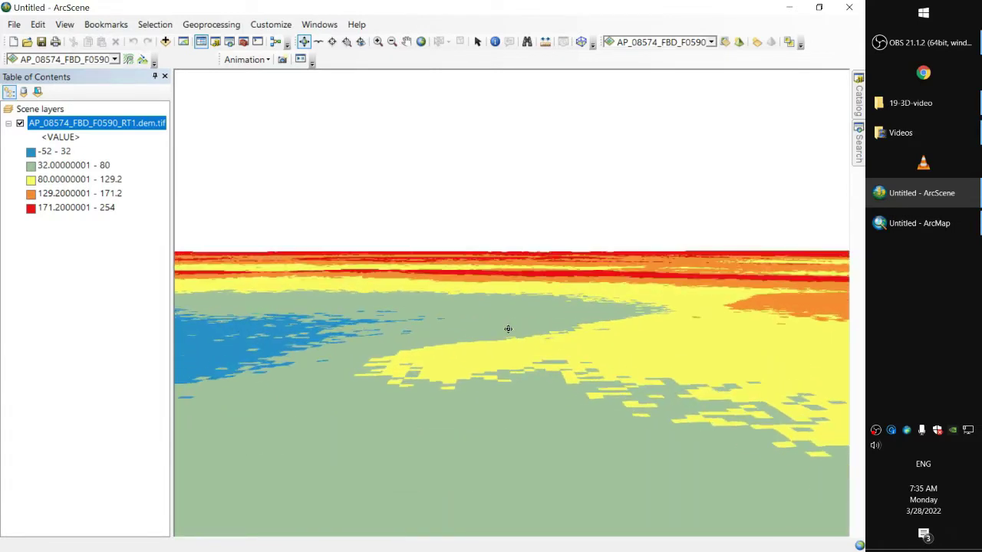
pyautogui.scroll(2, 533, 328)
pyautogui.scroll(4, 547, 330)
pyautogui.scroll(4, 677, 340)
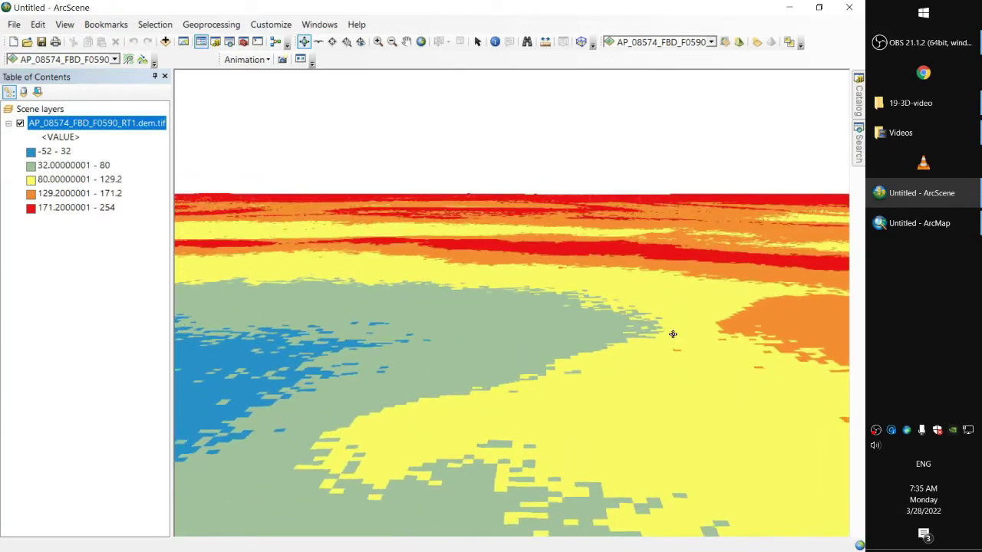
pyautogui.moveTo(684, 343); pyautogui.dragTo(655, 343)
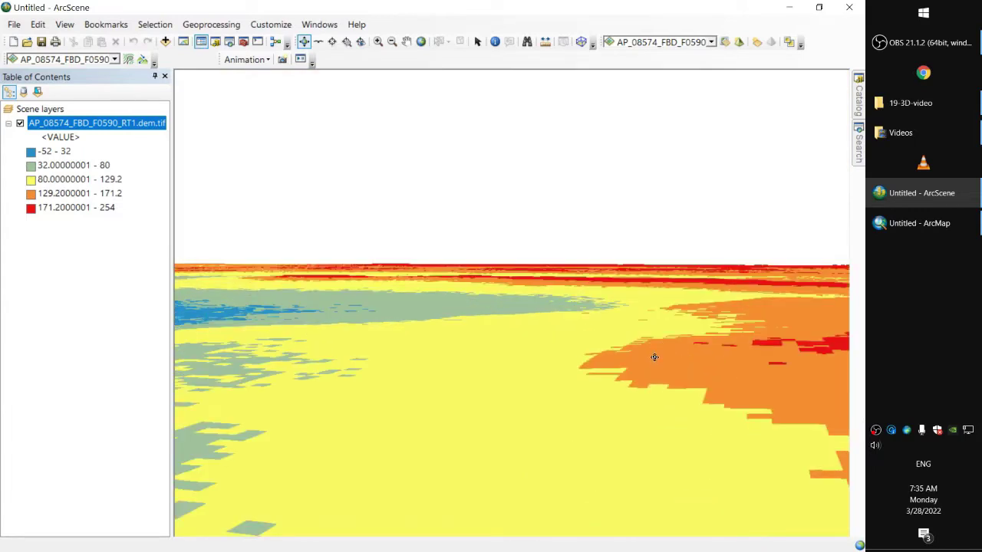
pyautogui.rightClick(112, 127)
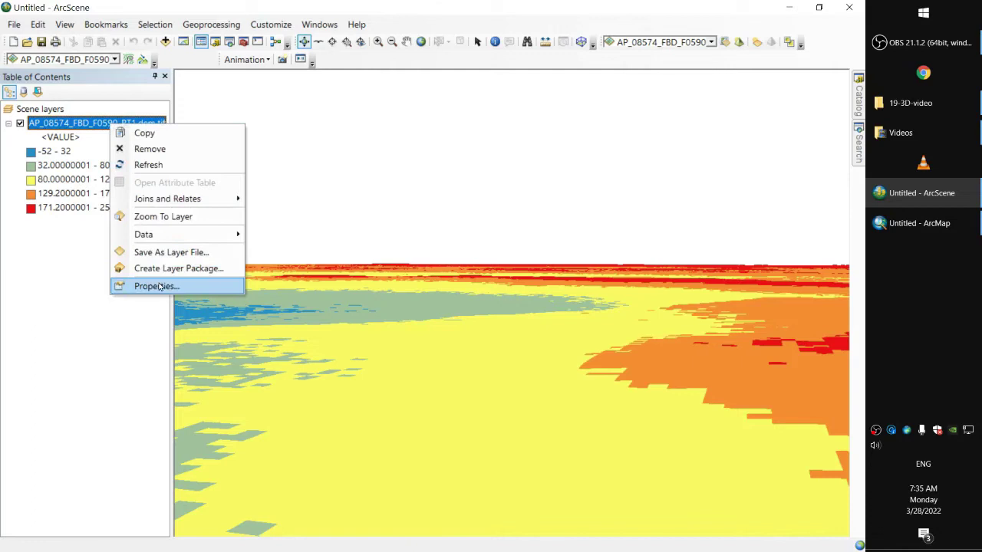
# Step: Set the DEM layer's elevation conversion factor to 100 in Base Heights and apply it
pyautogui.click(157, 286)
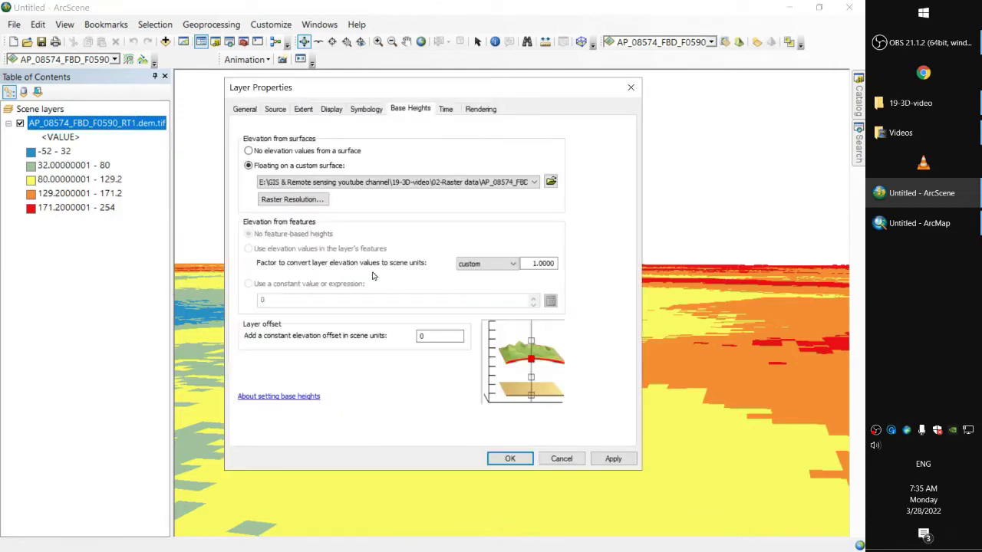
pyautogui.click(534, 263)
pyautogui.moveTo(529, 263); pyautogui.dragTo(536, 264)
pyautogui.click(611, 456)
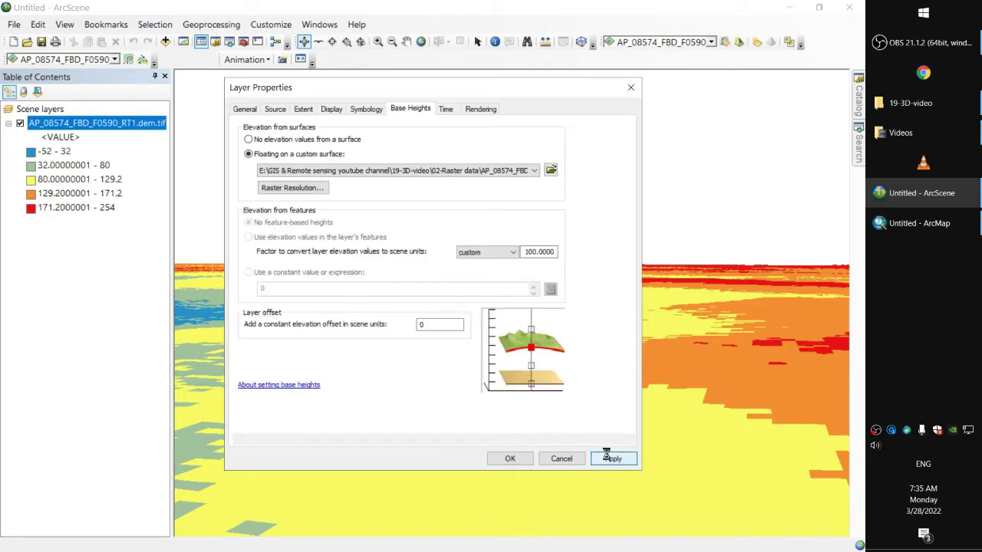
pyautogui.click(512, 459)
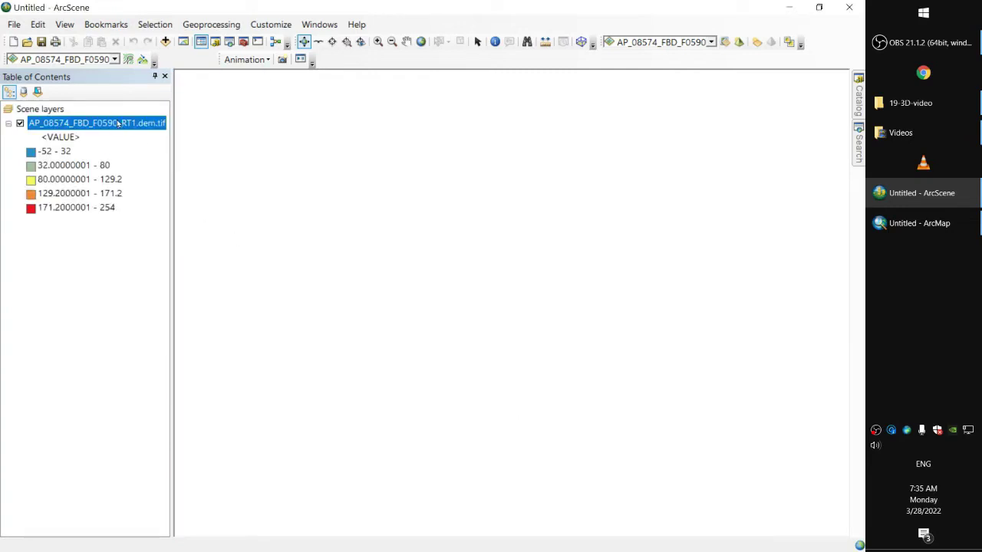
# Step: Zoom to the full DEM layer, then rotate, tilt and zoom to inspect the exaggerated relief
pyautogui.rightClick(119, 127)
pyautogui.click(163, 218)
pyautogui.moveTo(527, 249); pyautogui.dragTo(426, 210)
pyautogui.moveTo(426, 210); pyautogui.dragTo(489, 235, button='right')
pyautogui.scroll(-2, 489, 235)
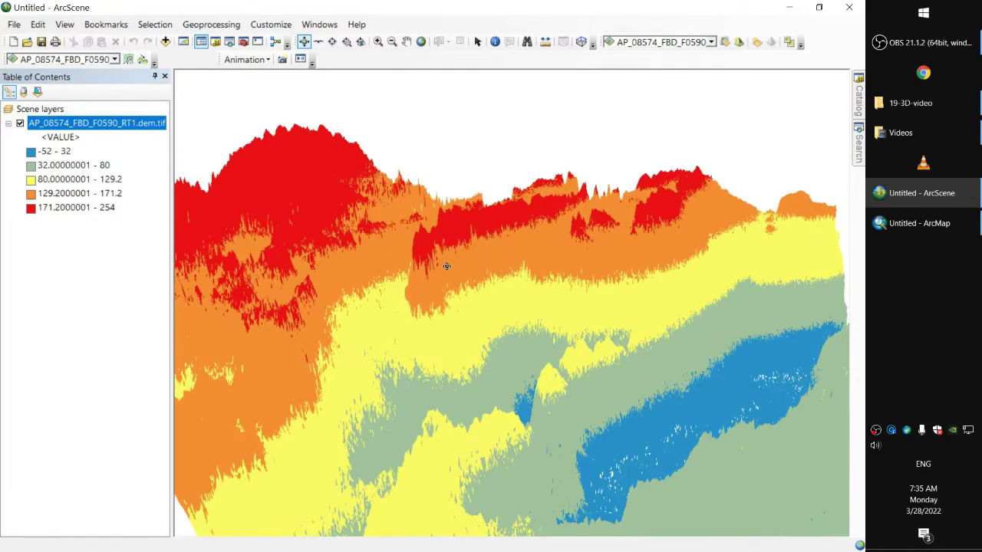
pyautogui.moveTo(539, 324); pyautogui.dragTo(623, 339)
pyautogui.scroll(-2, 629, 342)
pyautogui.scroll(5, 630, 343)
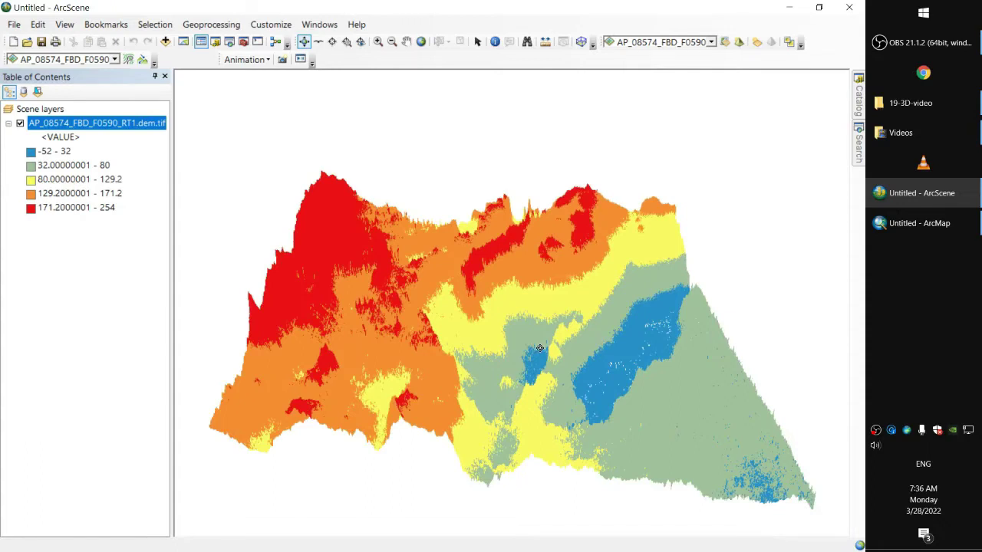
pyautogui.moveTo(539, 348)
pyautogui.mouseDown()
pyautogui.moveTo(539, 367)
pyautogui.moveTo(534, 333)
pyautogui.mouseUp()
pyautogui.scroll(-2, 537, 331)
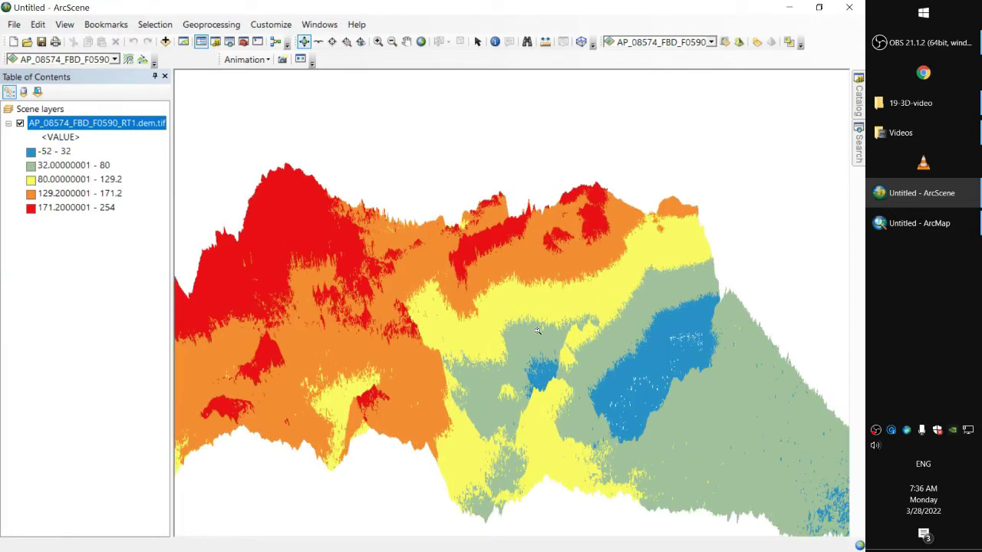
pyautogui.moveTo(526, 314); pyautogui.dragTo(465, 323)
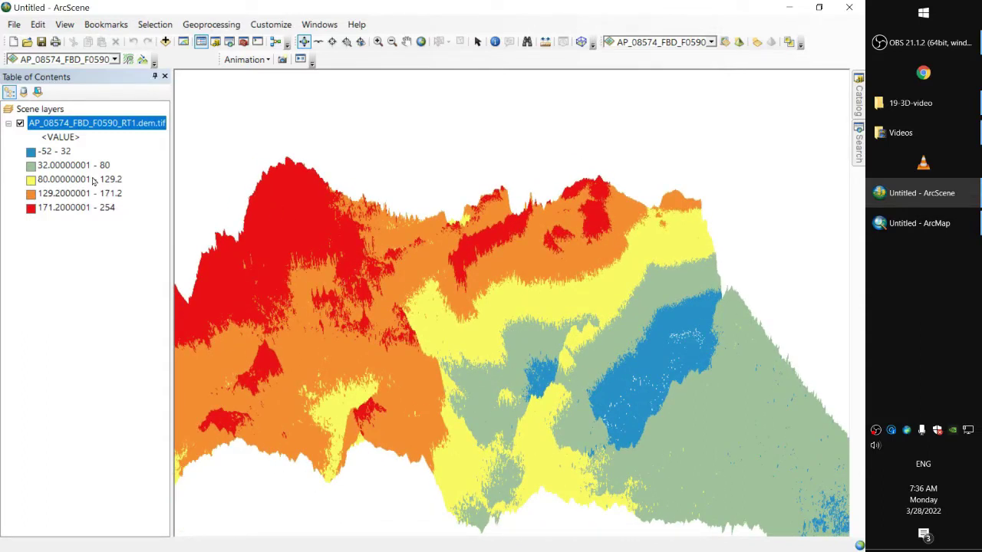
# Step: Change the DEM layer's elevation conversion factor to 25 and apply it
pyautogui.rightClick(88, 129)
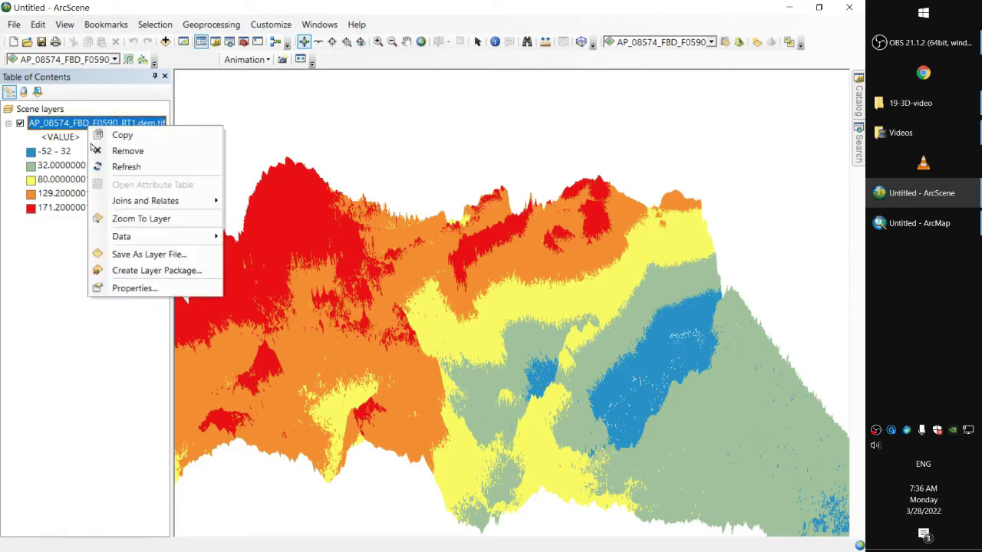
pyautogui.click(123, 290)
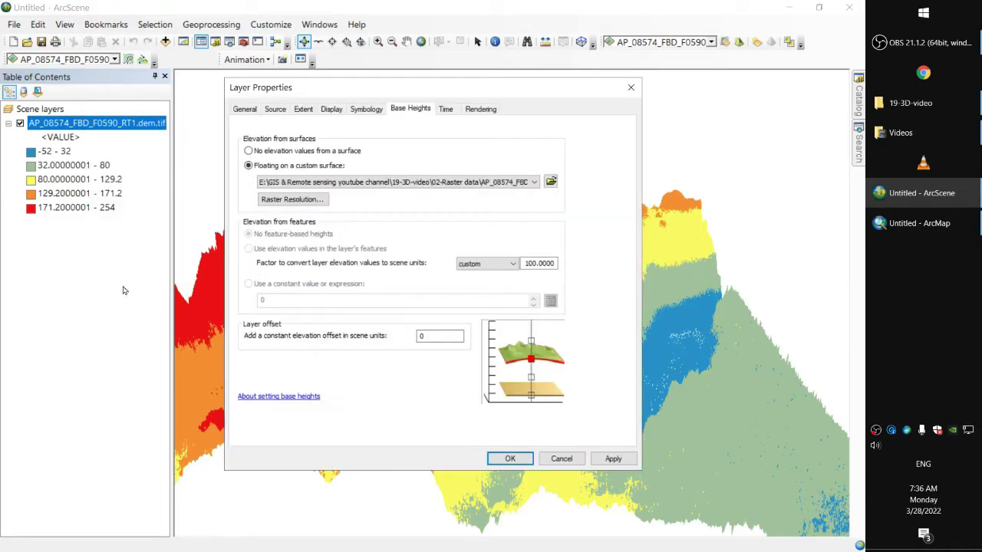
pyautogui.doubleClick(542, 263)
pyautogui.moveTo(524, 264); pyautogui.dragTo(537, 265)
pyautogui.write('25')
pyautogui.click(615, 457)
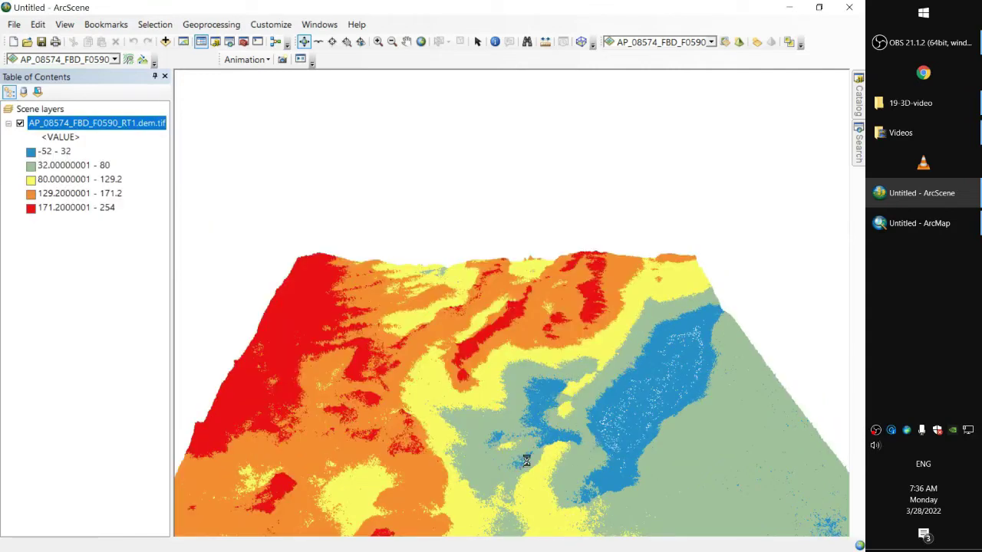
pyautogui.click(566, 458)
# Step: Orbit around the less steep terrain to view the ridges and the blue lowland basin
pyautogui.moveTo(595, 407); pyautogui.dragTo(702, 423)
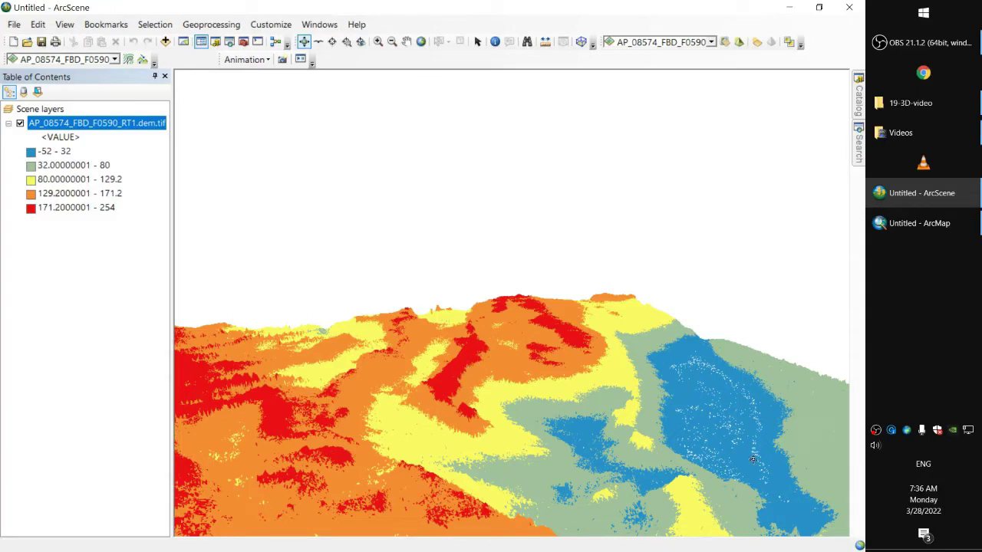
pyautogui.scroll(5, 708, 371)
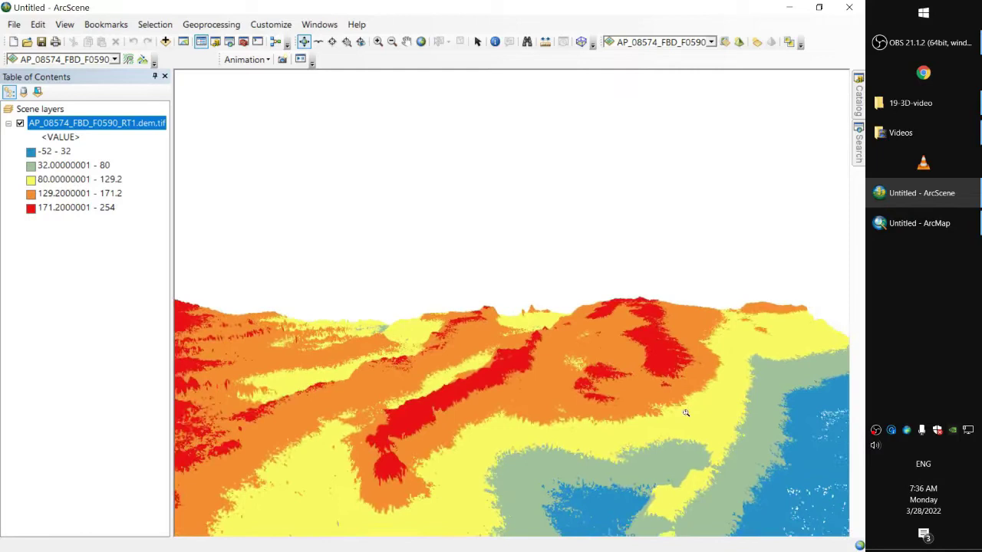
pyautogui.scroll(-3, 694, 415)
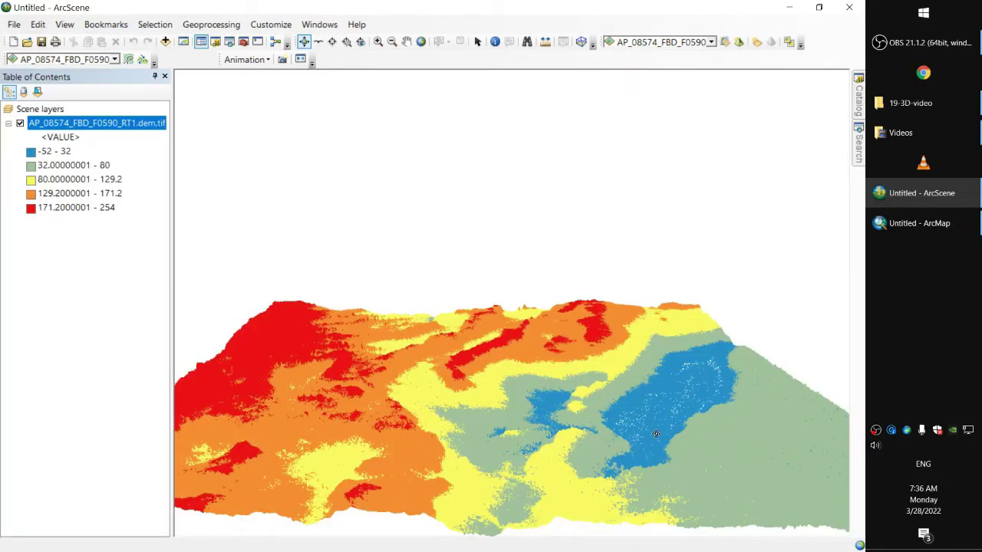
pyautogui.moveTo(649, 437); pyautogui.dragTo(617, 366)
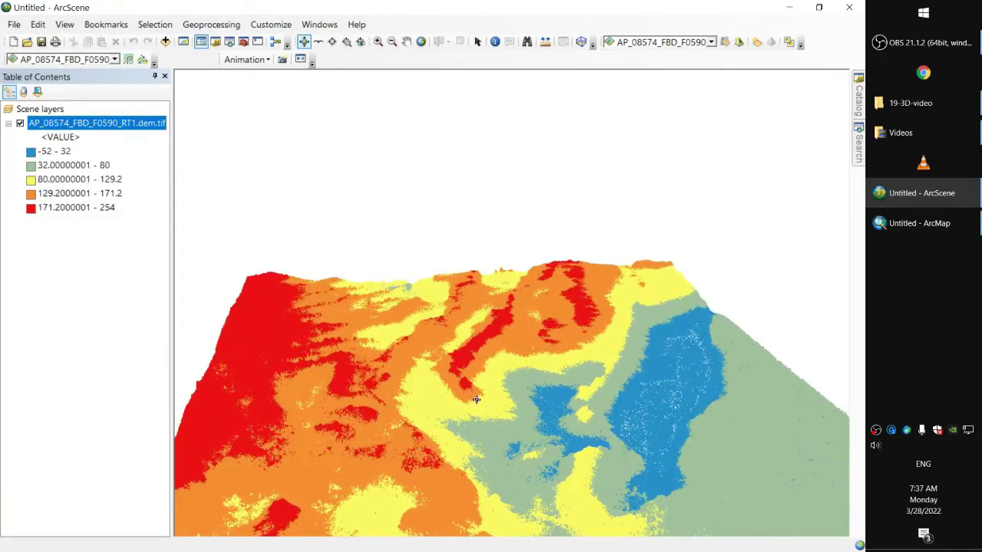
pyautogui.moveTo(523, 425); pyautogui.dragTo(622, 404)
pyautogui.moveTo(438, 362); pyautogui.dragTo(655, 374)
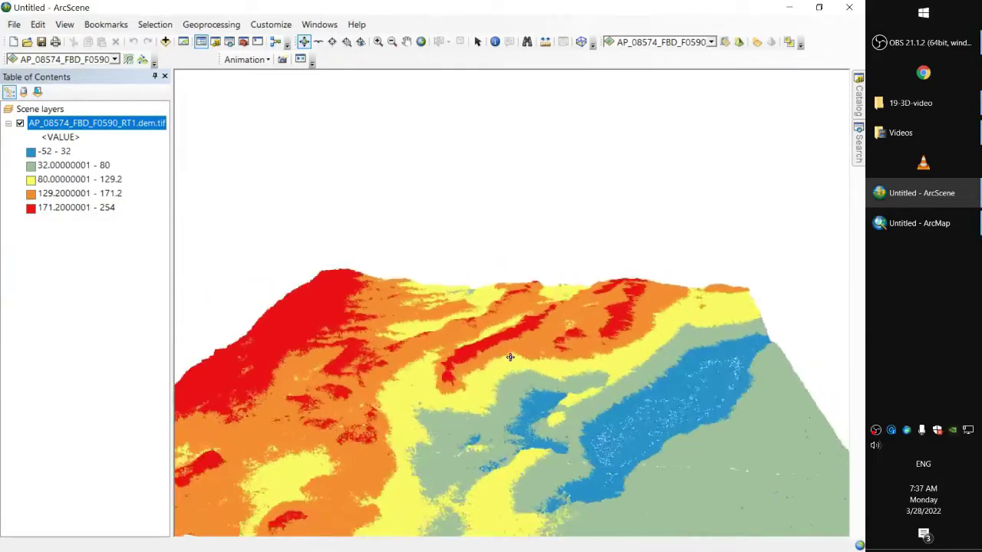
# Step: Reclassify the DEM symbology into 10 classes and rotate to view the finer colour bands
pyautogui.rightClick(87, 129)
pyautogui.click(123, 286)
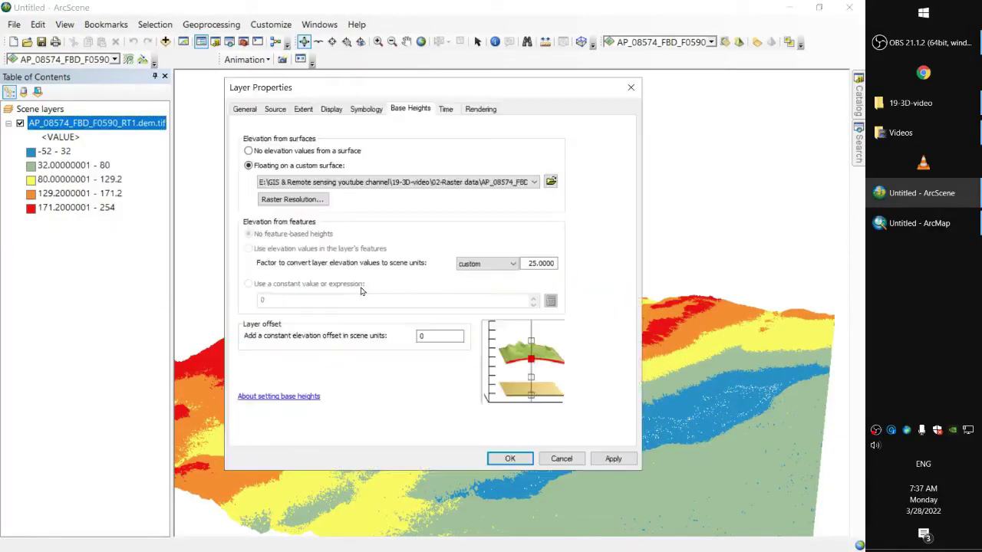
pyautogui.click(366, 109)
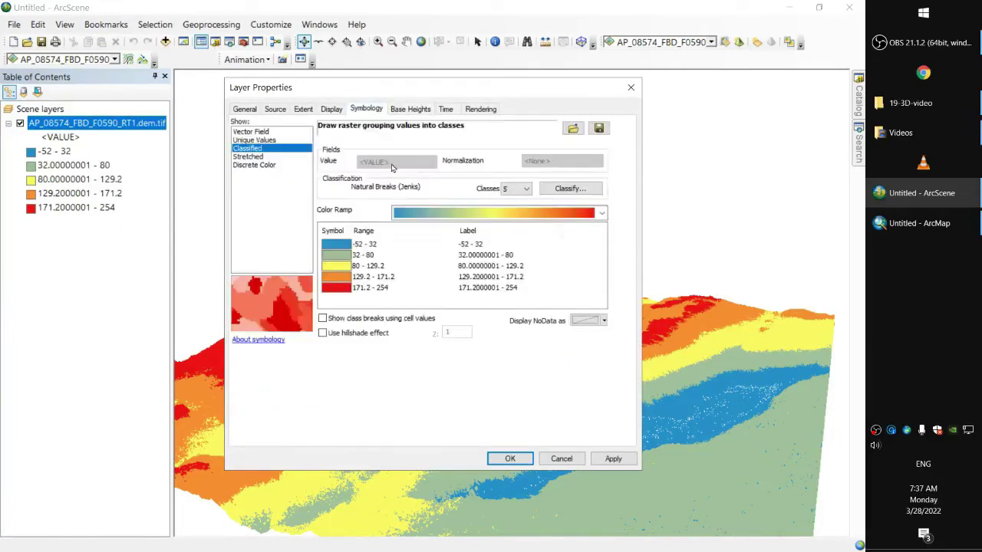
pyautogui.click(527, 188)
pyautogui.click(508, 259)
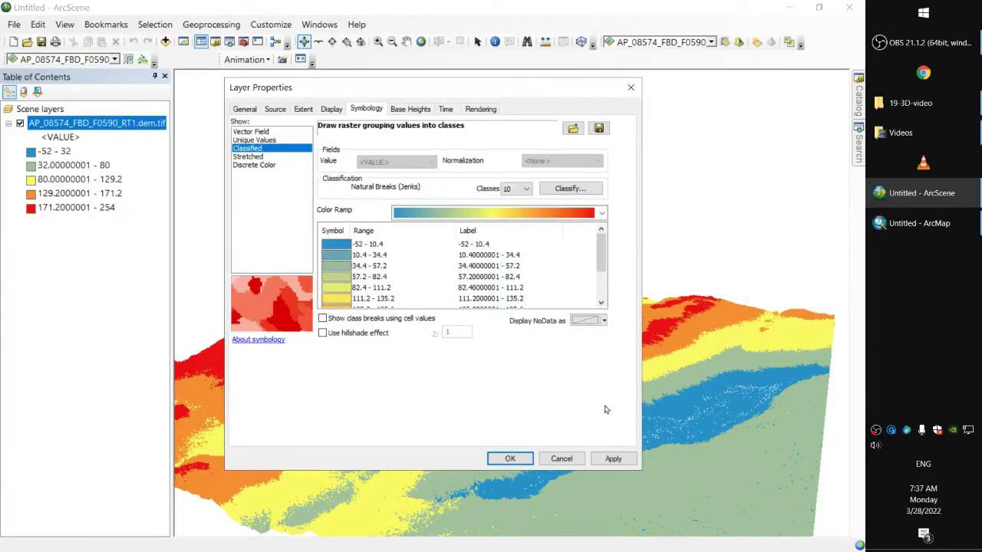
pyautogui.click(623, 463)
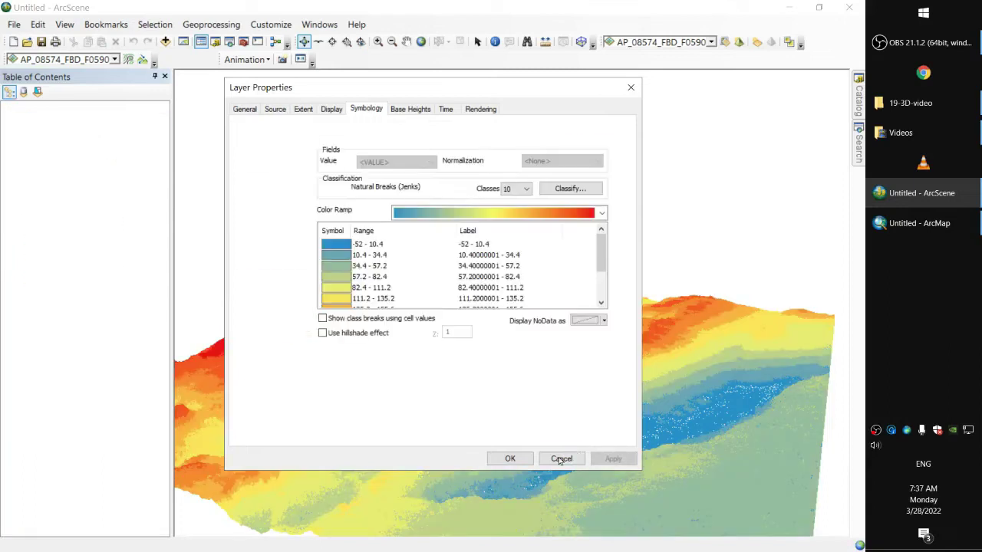
pyautogui.click(510, 459)
pyautogui.moveTo(466, 383); pyautogui.dragTo(538, 374)
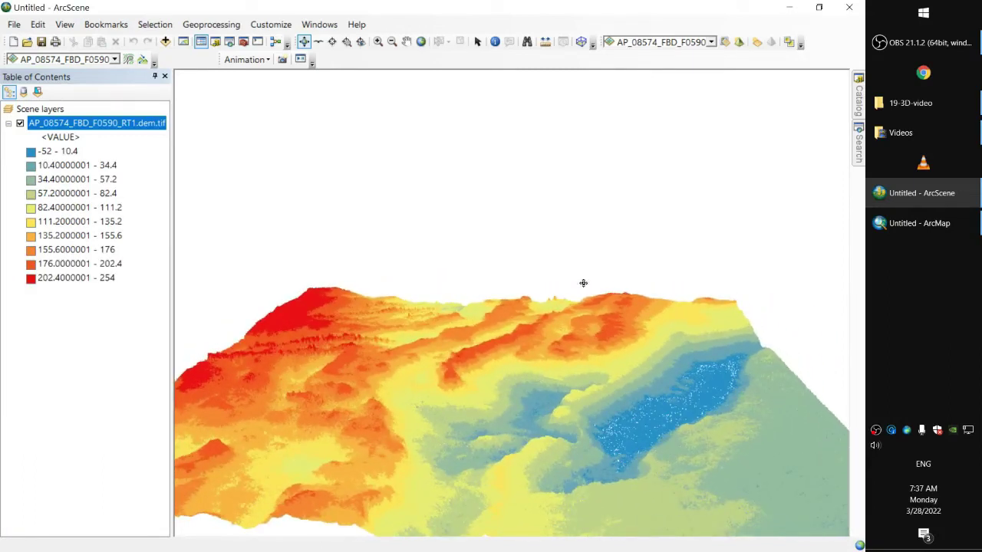
pyautogui.moveTo(658, 297); pyautogui.dragTo(384, 391)
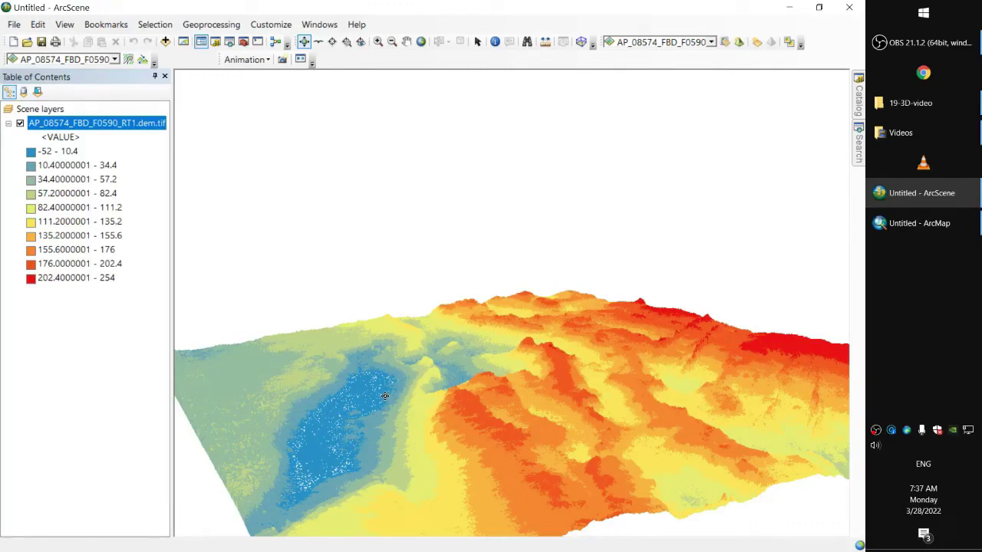
# Step: Add 02-Roads.shp from the 01-vector data folder to the scene
pyautogui.rightClick(56, 113)
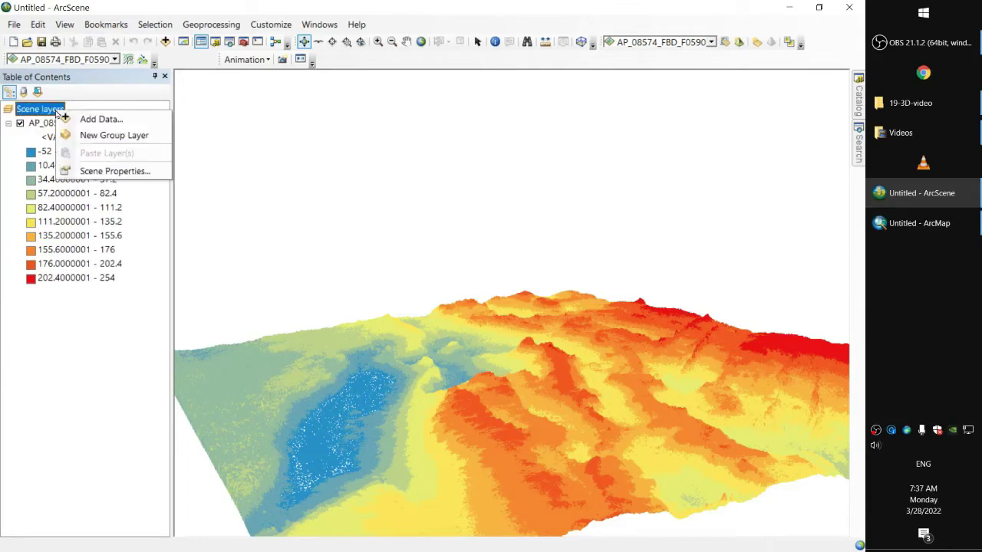
pyautogui.click(96, 119)
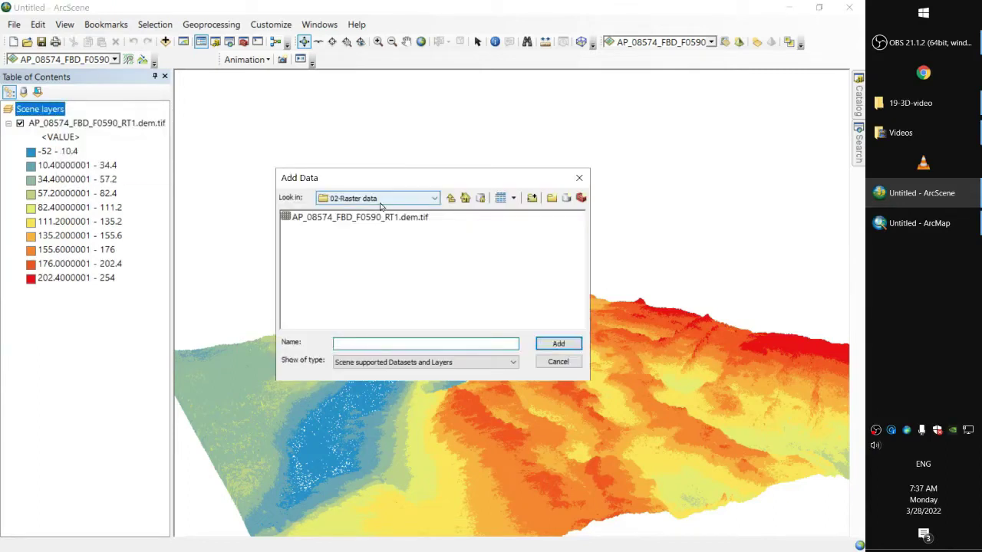
pyautogui.click(450, 198)
pyautogui.click(321, 219)
pyautogui.doubleClick(321, 218)
pyautogui.click(319, 220)
pyautogui.click(558, 344)
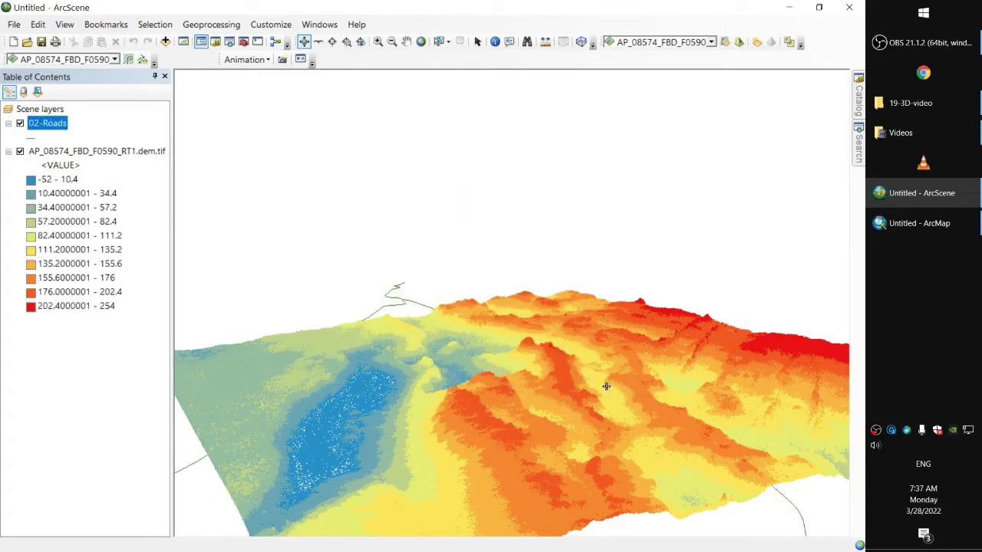
# Step: Orbit to an edge-on view of terrain and roads, then switch off the DEM layer
pyautogui.moveTo(597, 409); pyautogui.dragTo(428, 390)
pyautogui.scroll(-3, 429, 389)
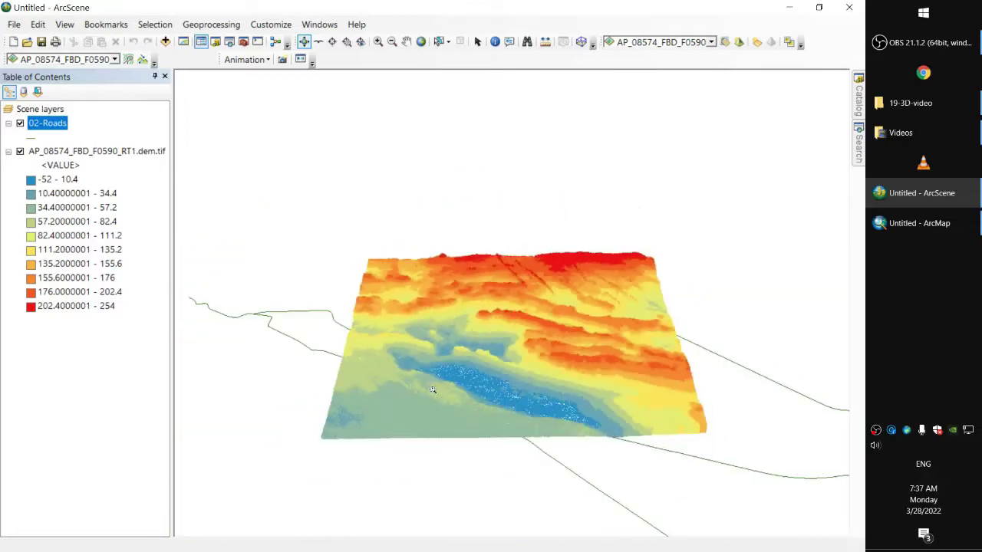
pyautogui.moveTo(351, 335); pyautogui.dragTo(582, 322)
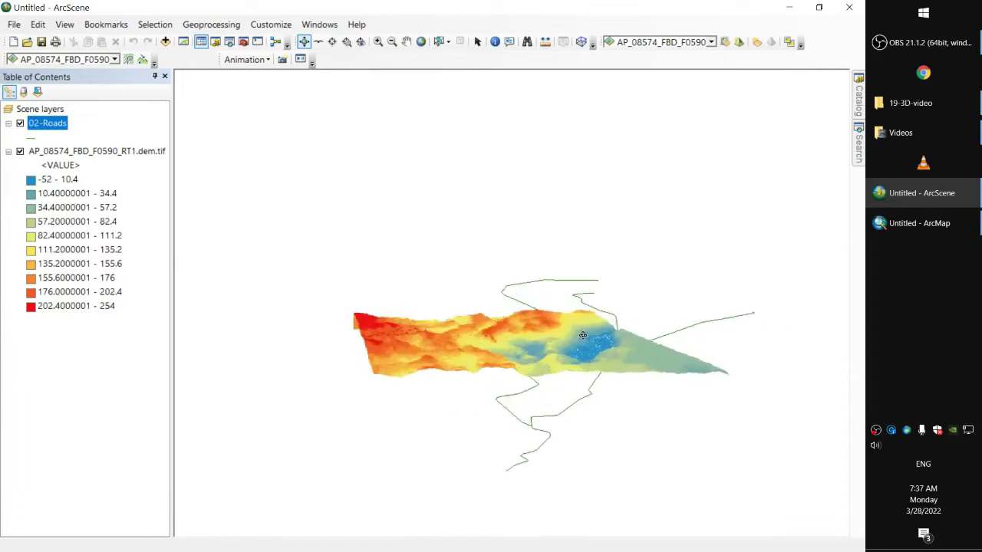
pyautogui.click(20, 152)
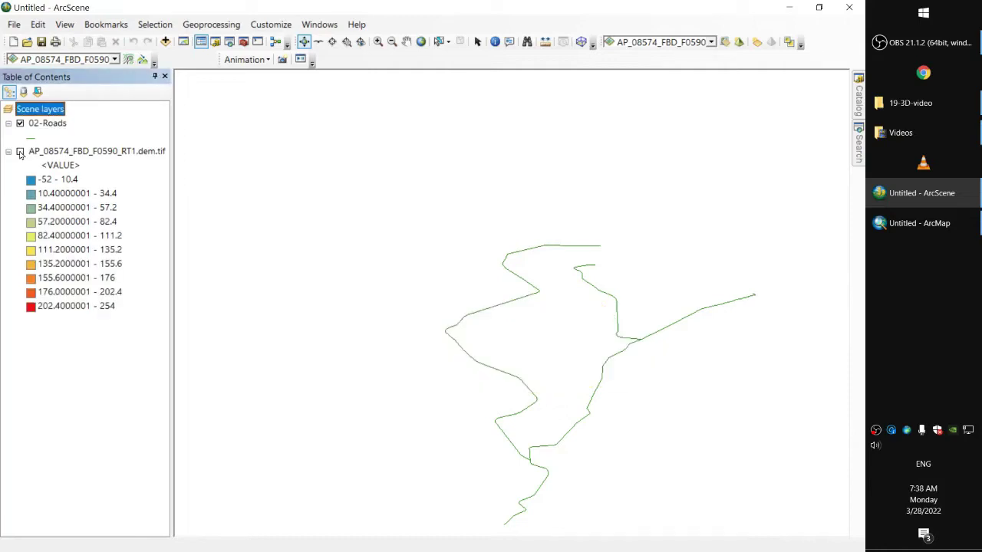
pyautogui.click(20, 153)
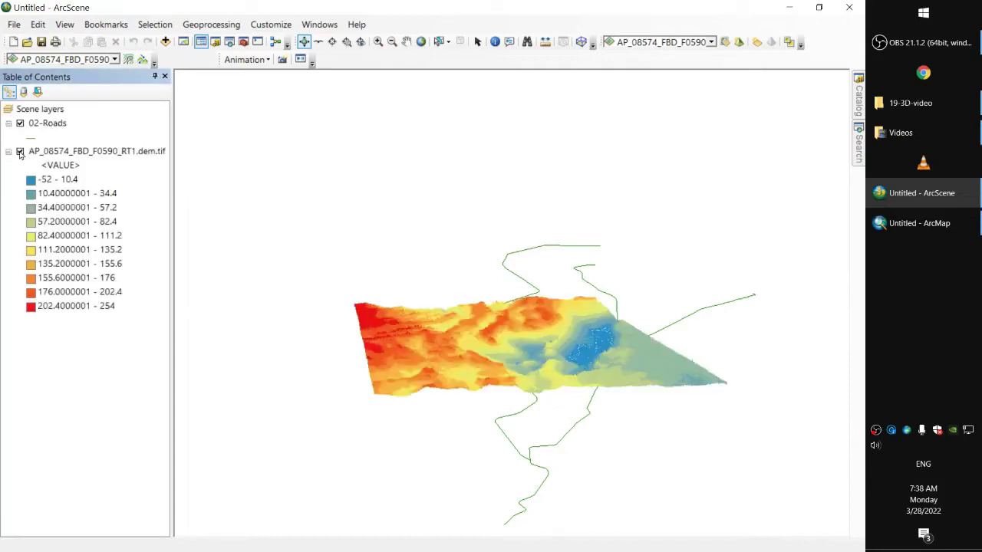
pyautogui.click(20, 152)
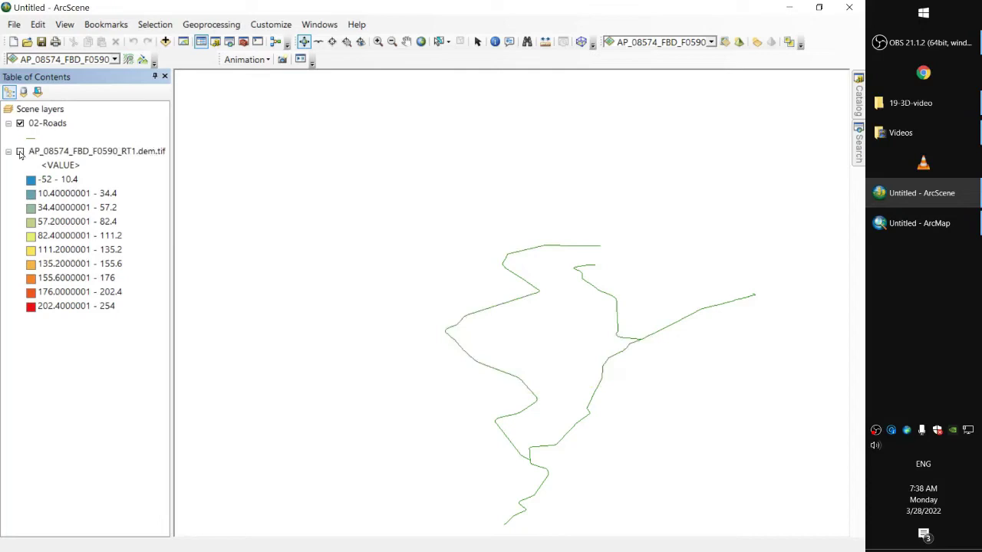
# Step: Make 02-Roads float on the DEM surface with an elevation factor of 25 and apply
pyautogui.rightClick(52, 124)
pyautogui.click(96, 356)
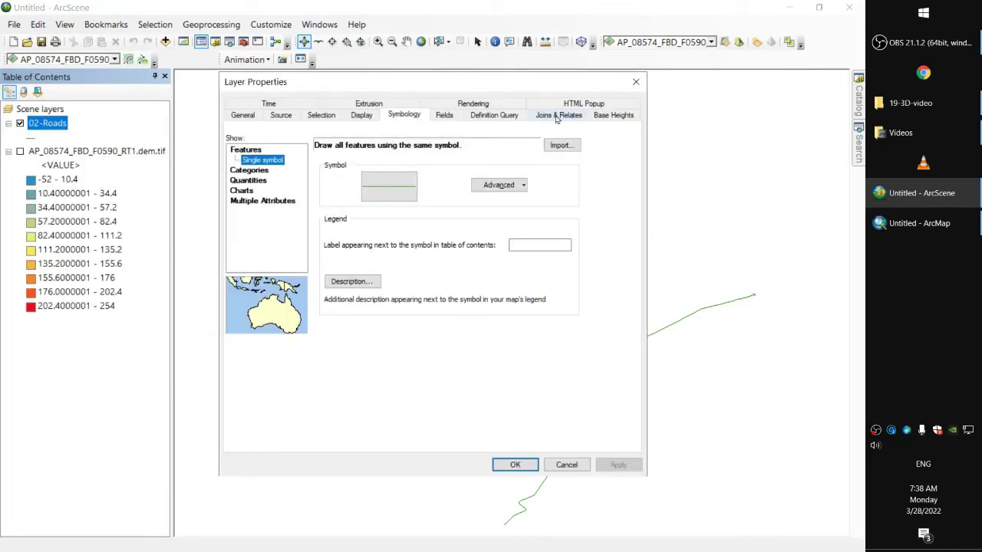
pyautogui.click(613, 116)
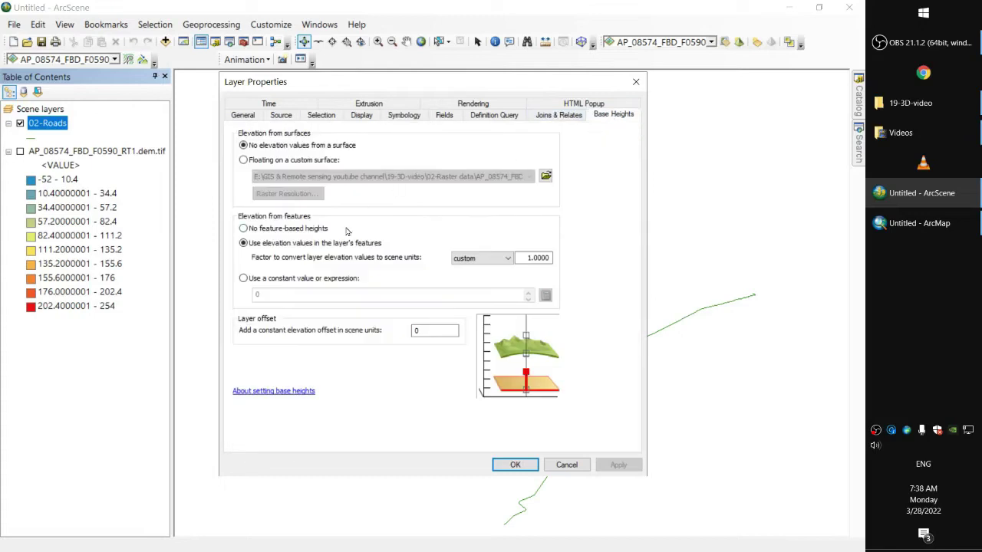
pyautogui.click(245, 161)
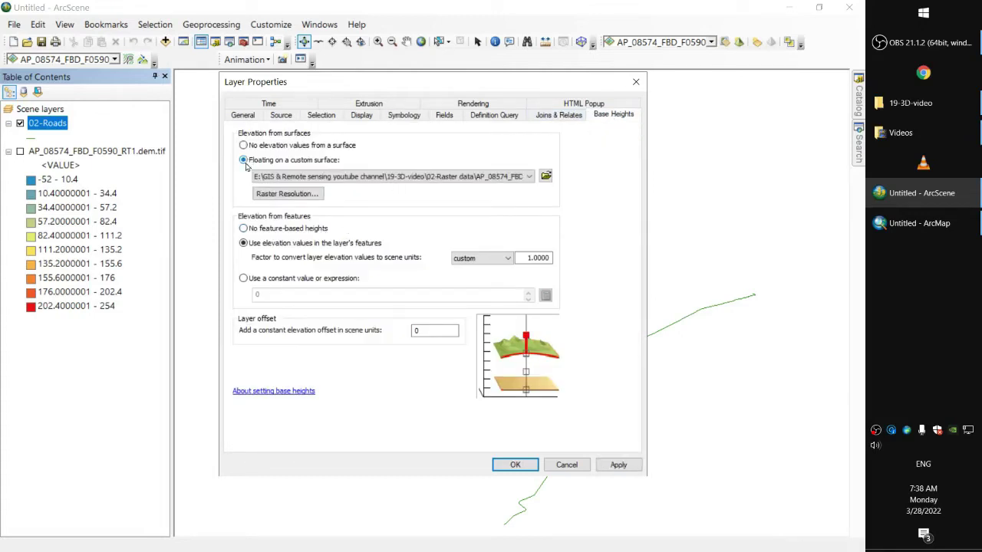
pyautogui.moveTo(531, 259); pyautogui.dragTo(520, 259)
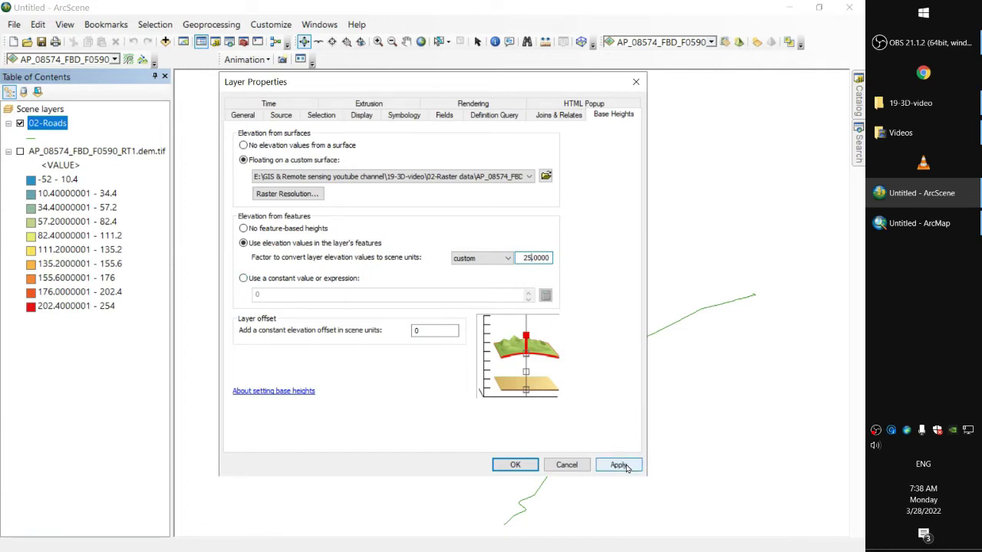
pyautogui.click(623, 467)
# Step: Switch the DEM surface back on and orbit close to the red ridges crossed by the roads
pyautogui.click(515, 465)
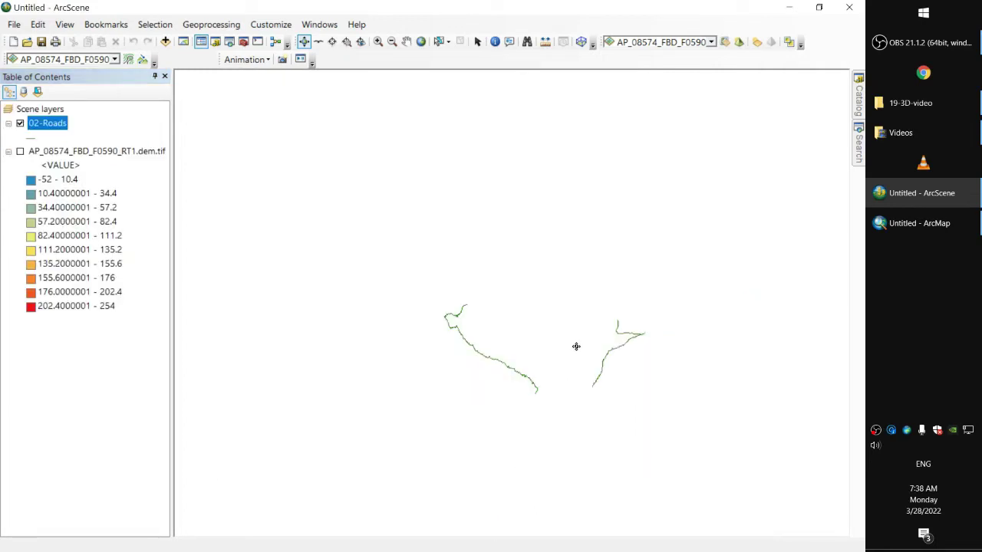
pyautogui.moveTo(614, 366); pyautogui.dragTo(517, 335)
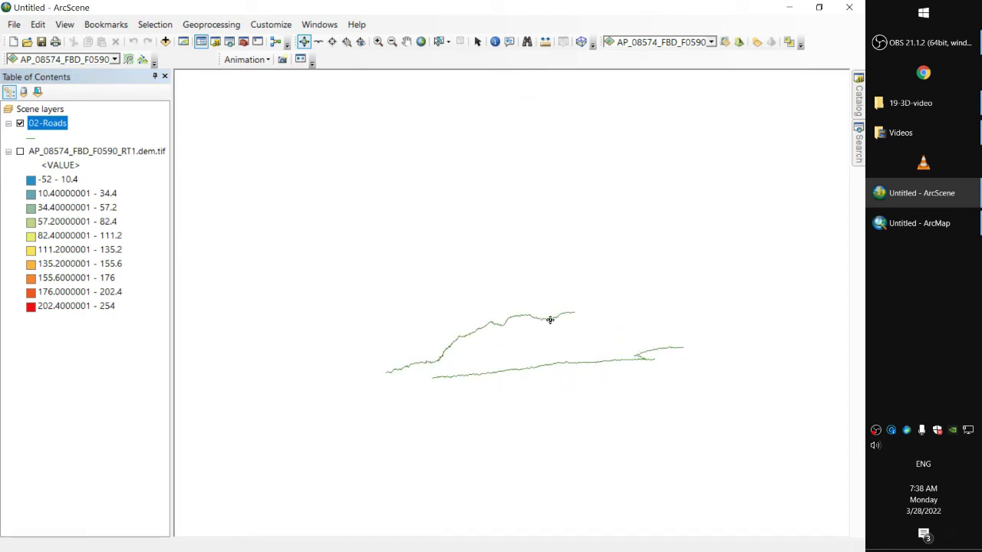
pyautogui.scroll(-3, 575, 328)
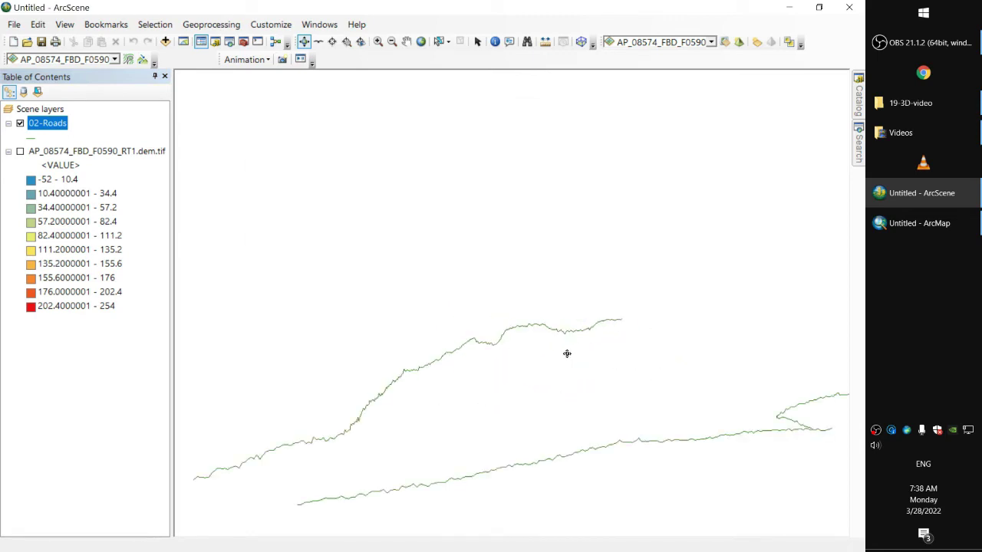
pyautogui.click(21, 151)
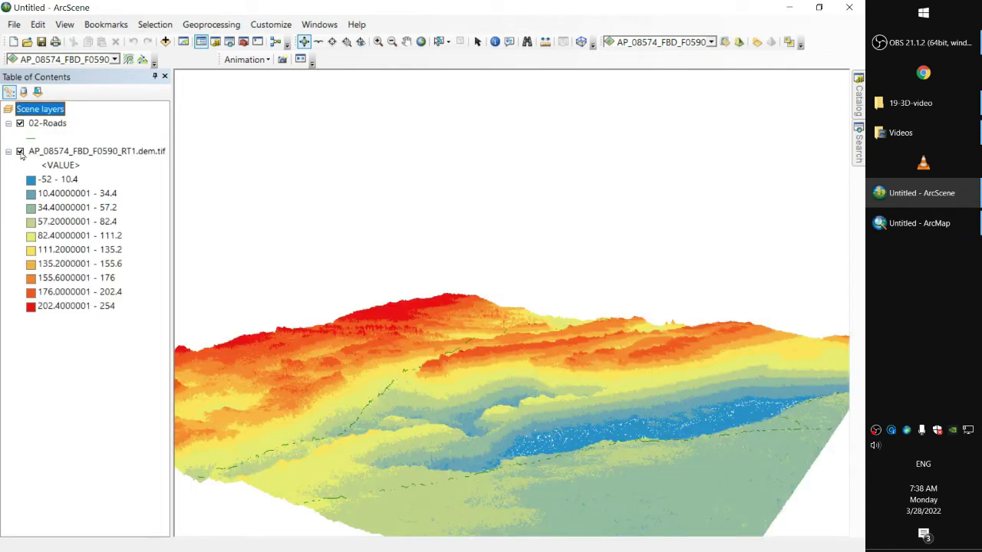
pyautogui.moveTo(387, 317)
pyautogui.mouseDown()
pyautogui.moveTo(530, 337)
pyautogui.moveTo(575, 361)
pyautogui.moveTo(629, 438)
pyautogui.moveTo(521, 335)
pyautogui.moveTo(513, 350)
pyautogui.moveTo(629, 318)
pyautogui.moveTo(606, 333)
pyautogui.moveTo(630, 316)
pyautogui.moveTo(468, 322)
pyautogui.moveTo(407, 299)
pyautogui.moveTo(382, 303)
pyautogui.mouseUp()
pyautogui.moveTo(442, 430); pyautogui.dragTo(357, 413)
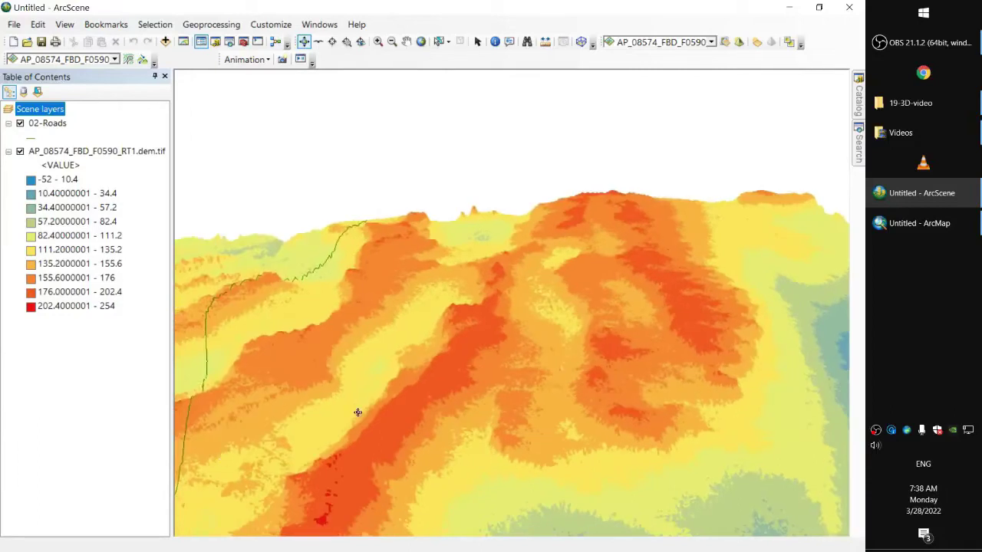
# Step: Fly forward toward the ridges, then pan low along the road line over the yellow lowland
pyautogui.click(331, 42)
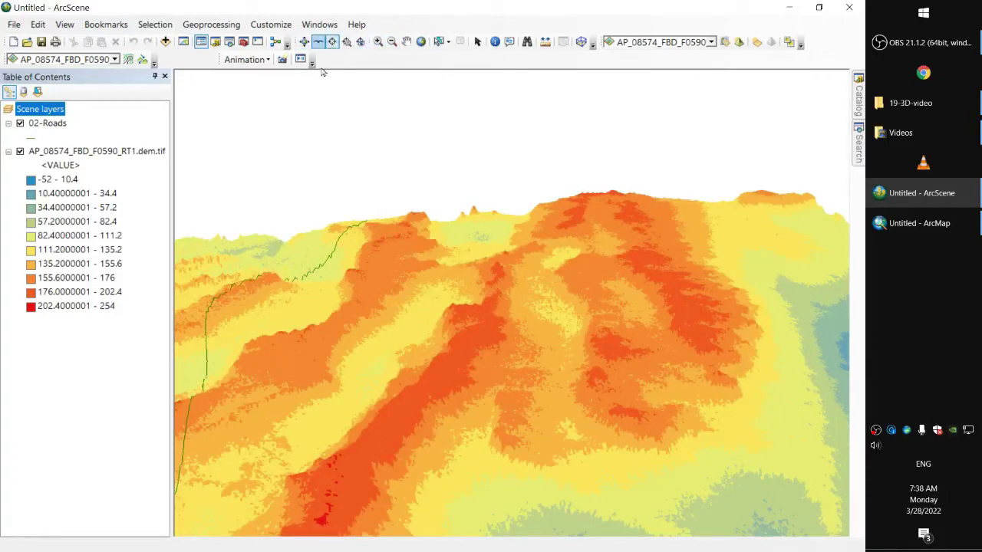
pyautogui.click(191, 426)
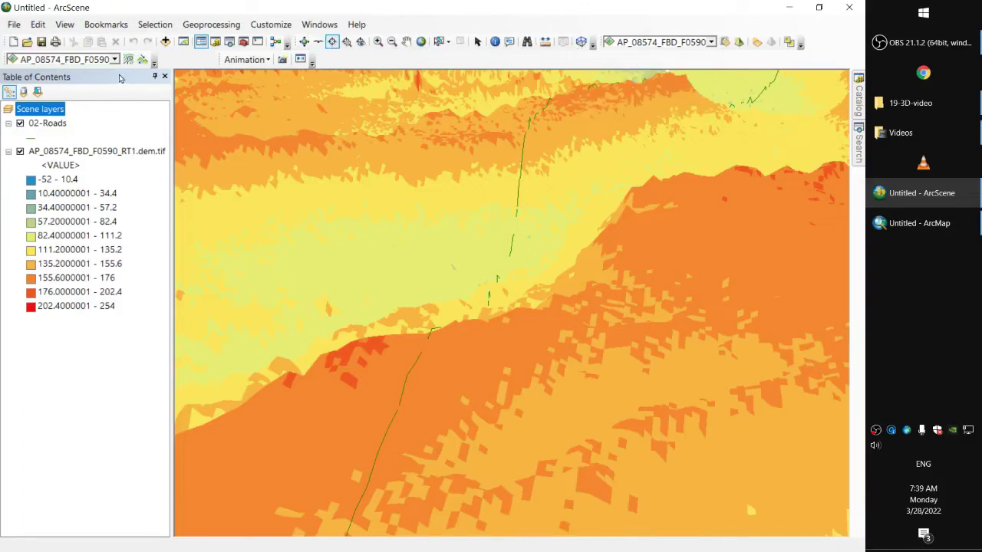
pyautogui.click(405, 41)
pyautogui.moveTo(368, 274); pyautogui.dragTo(608, 269)
pyautogui.moveTo(650, 231); pyautogui.dragTo(389, 369)
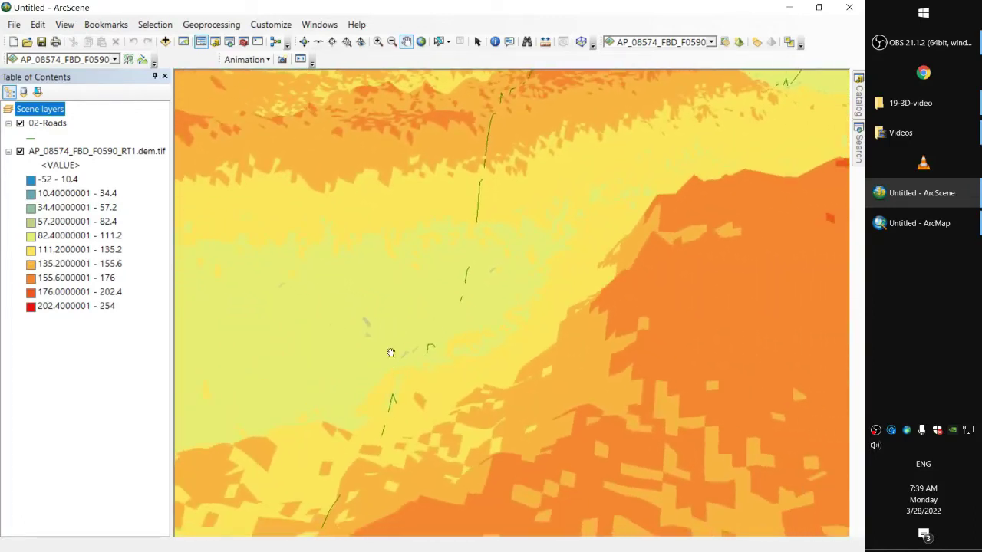
pyautogui.moveTo(373, 314); pyautogui.dragTo(436, 214)
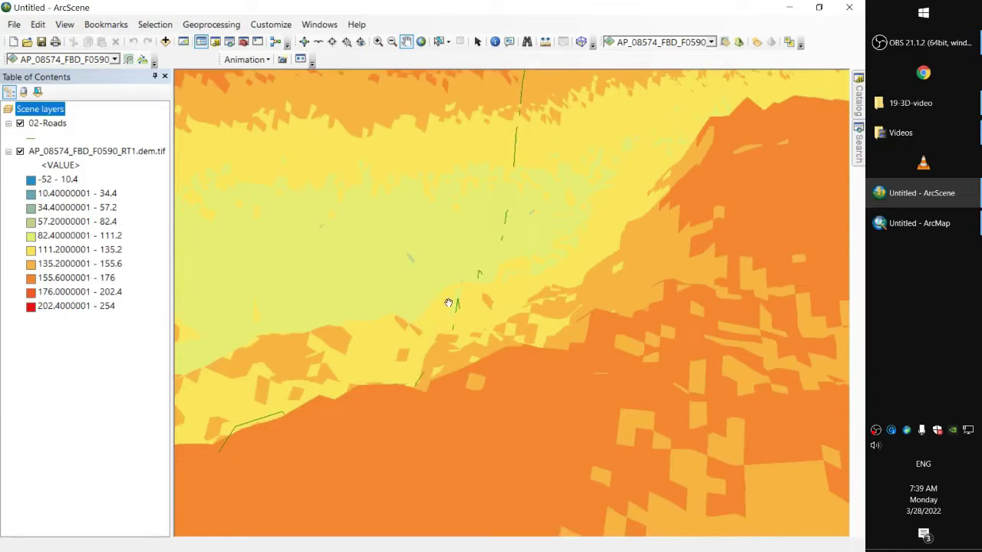
pyautogui.moveTo(443, 276); pyautogui.dragTo(575, 254)
pyautogui.scroll(5, 575, 254)
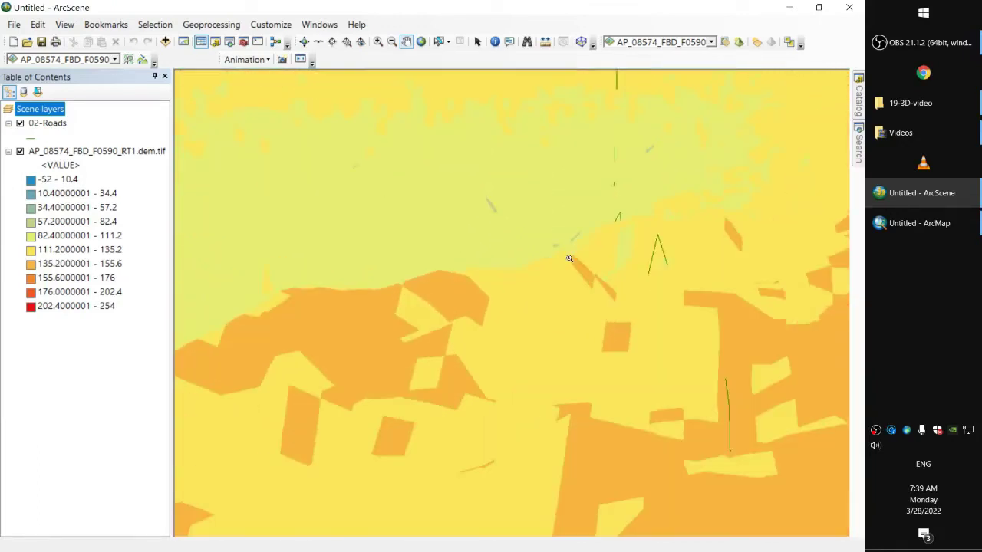
pyautogui.scroll(-5, 569, 258)
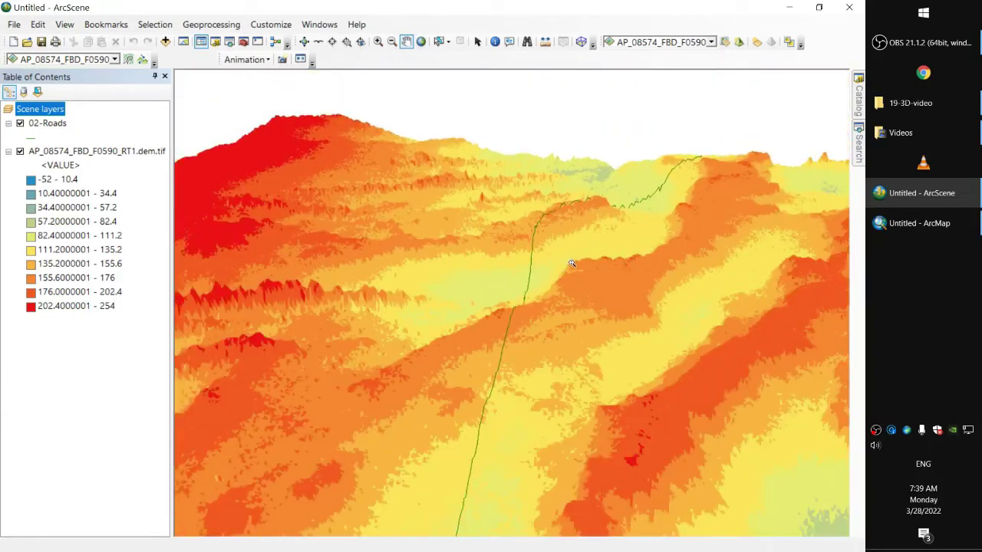
pyautogui.moveTo(545, 342); pyautogui.dragTo(545, 299)
# Step: Give the 02-Roads layer a base-height layer offset of 25 and apply it
pyautogui.rightClick(46, 124)
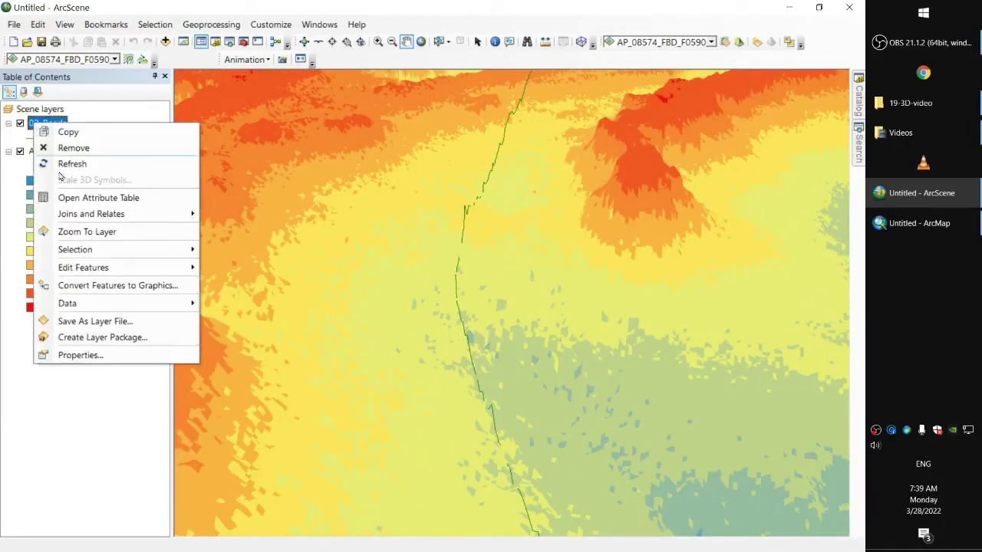
pyautogui.click(91, 356)
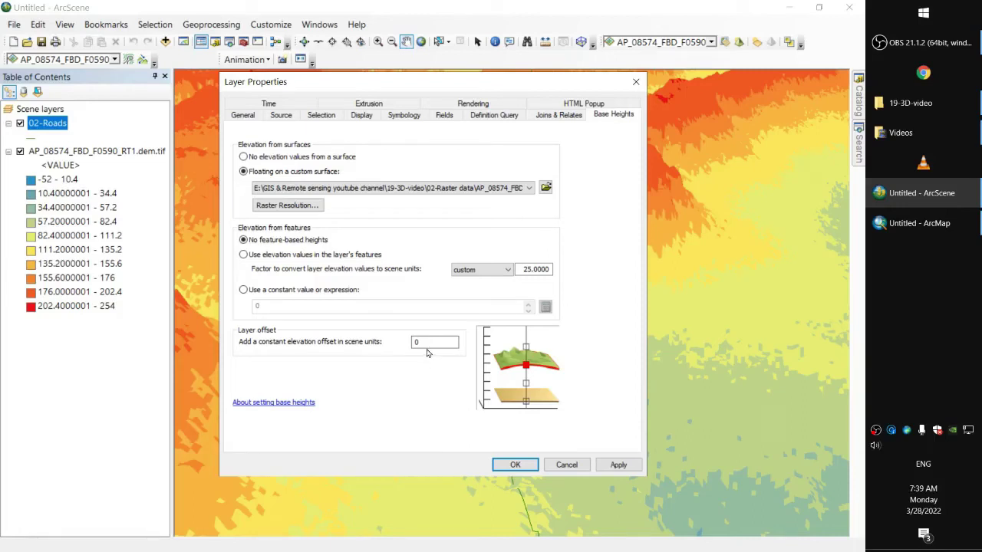
pyautogui.doubleClick(420, 342)
pyautogui.write('25')
pyautogui.click(618, 465)
pyautogui.click(513, 465)
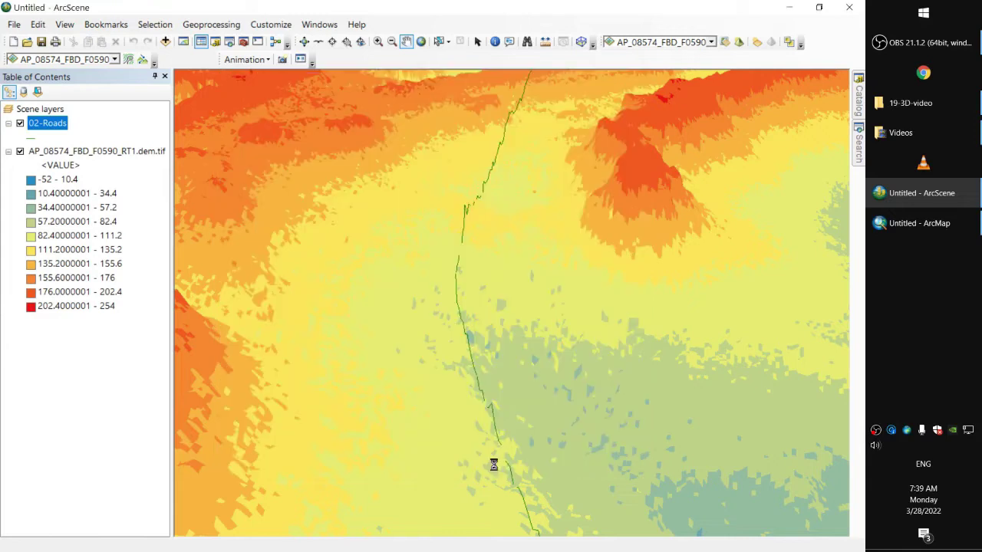
# Step: Raise the 02-Roads layer offset to 500, apply, and rotate to a new oblique view
pyautogui.rightClick(44, 123)
pyautogui.click(89, 353)
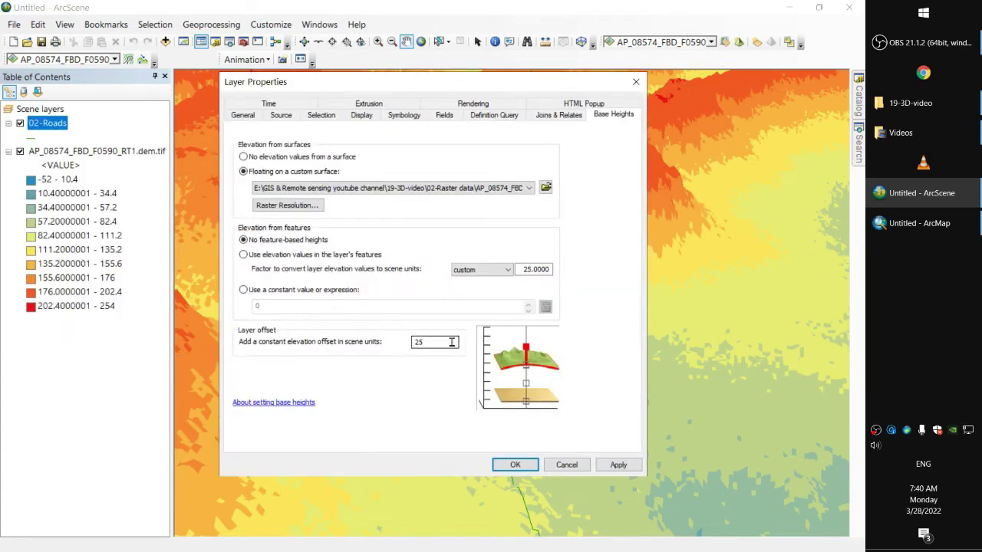
pyautogui.moveTo(445, 342); pyautogui.dragTo(379, 342)
pyautogui.write('500')
pyautogui.click(611, 465)
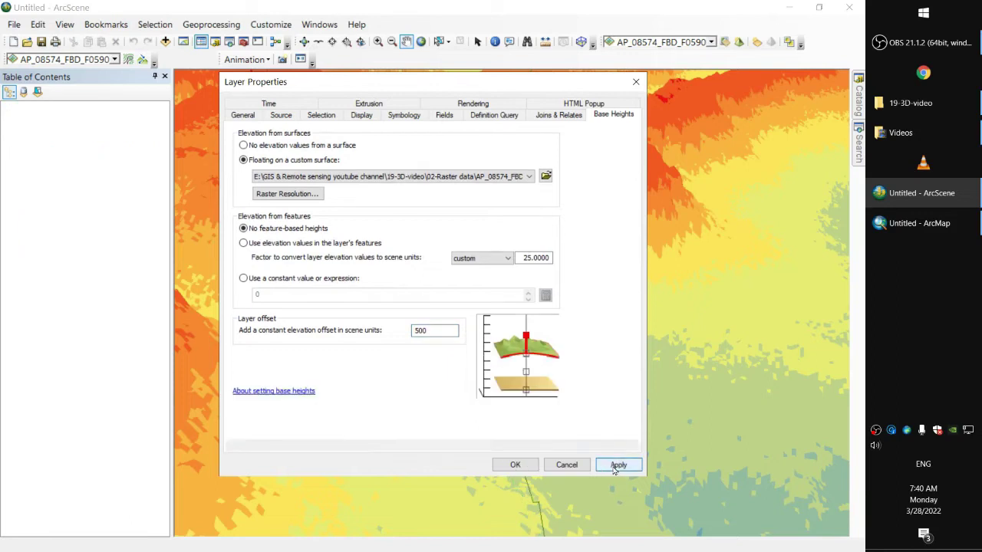
pyautogui.click(513, 465)
pyautogui.moveTo(500, 276); pyautogui.dragTo(453, 298)
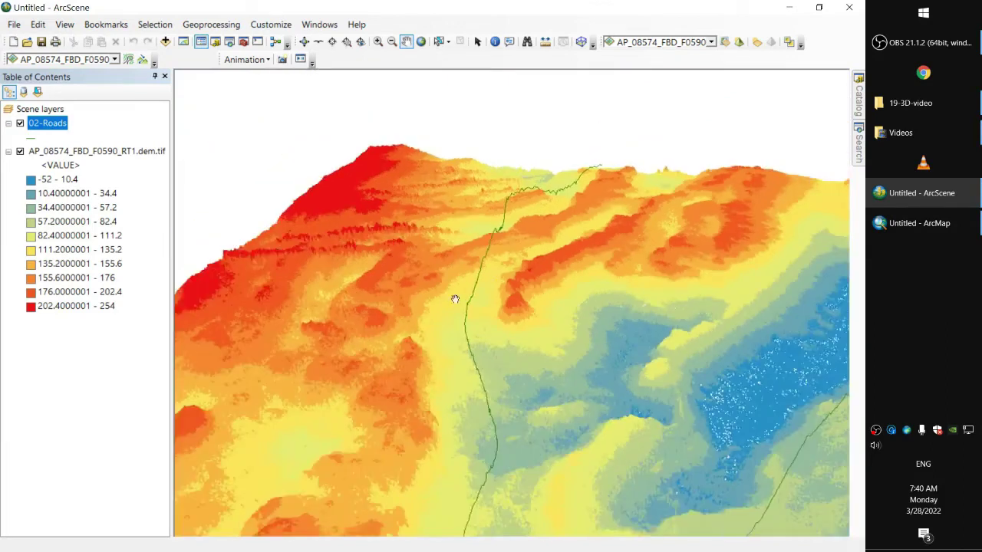
# Step: Survey the raised roads over the terrain and bring up the 02-Roads Symbol Selector (green, width 1.00)
pyautogui.moveTo(548, 336); pyautogui.dragTo(291, 313)
pyautogui.scroll(-5, 629, 248)
pyautogui.scroll(3, 635, 264)
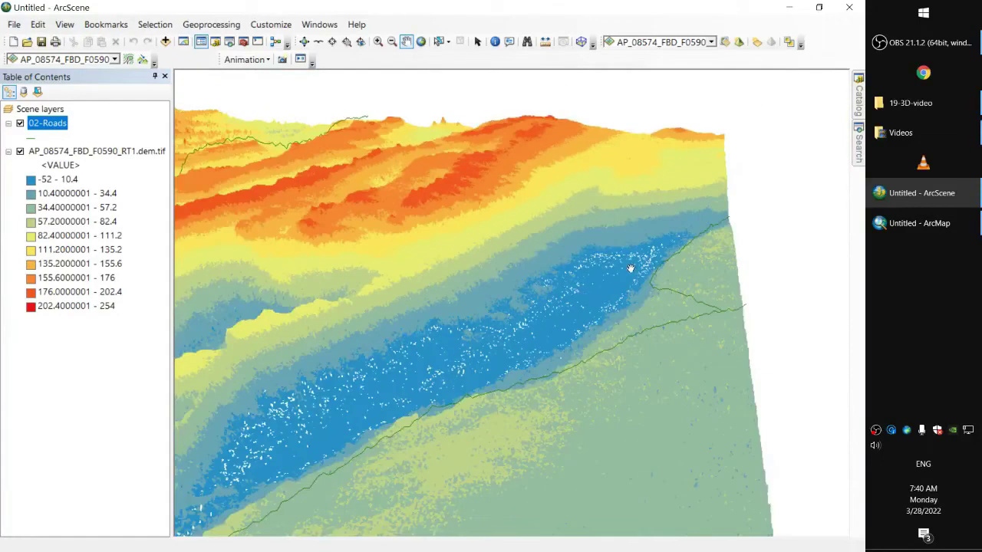
pyautogui.scroll(-4, 619, 300)
pyautogui.scroll(-5, 453, 346)
pyautogui.scroll(6, 464, 346)
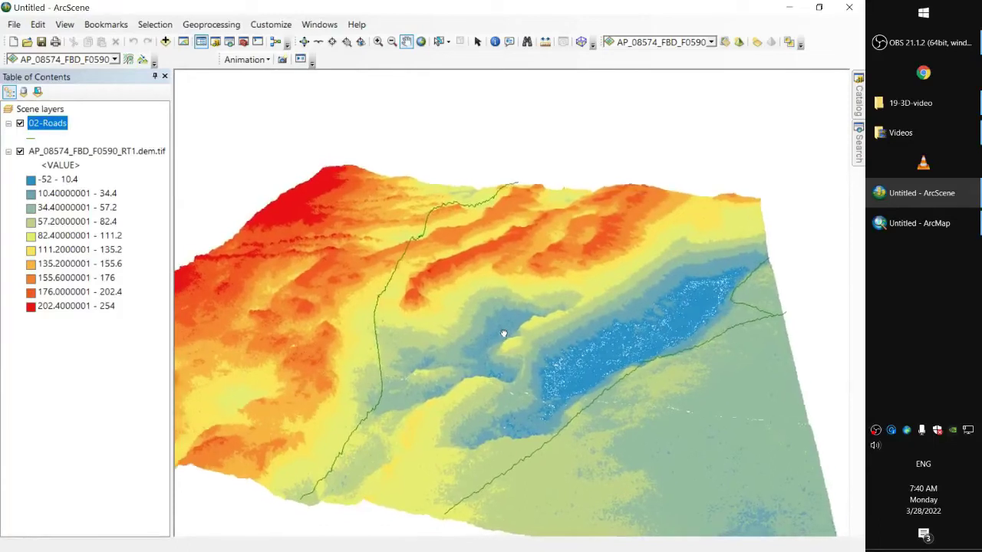
pyautogui.click(31, 136)
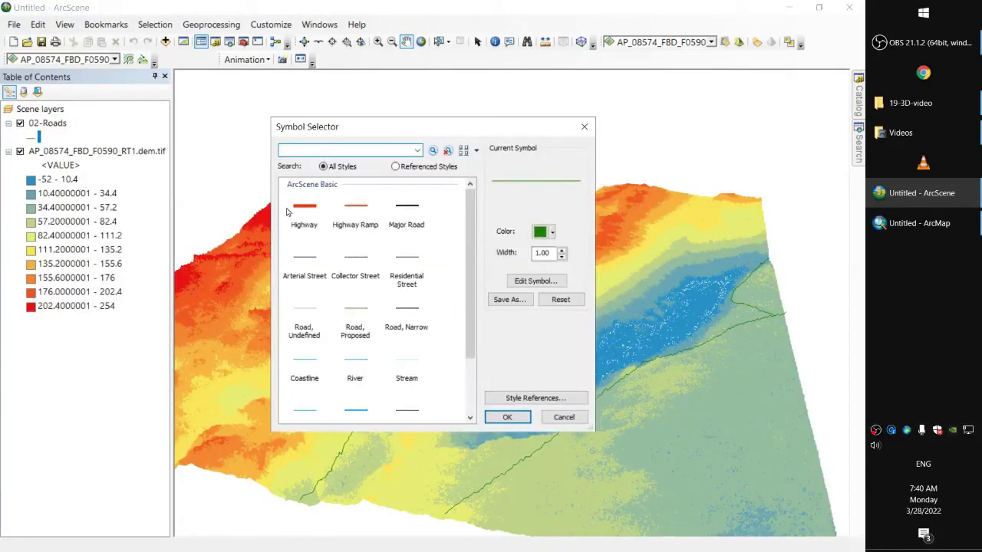
# Step: Set the 02-Roads line width to 3, then orbit and pan across the green roads
pyautogui.click(564, 251)
pyautogui.click(563, 251)
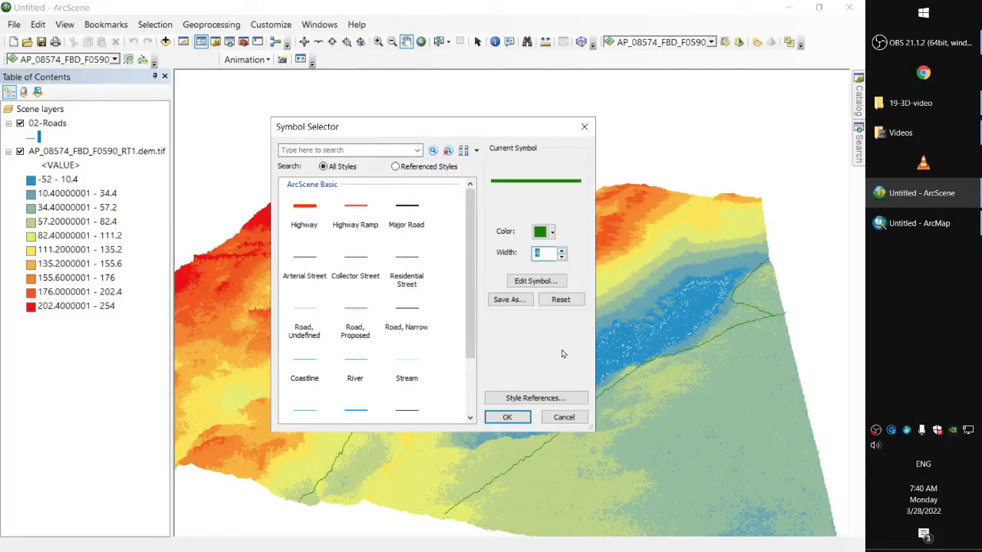
pyautogui.click(514, 417)
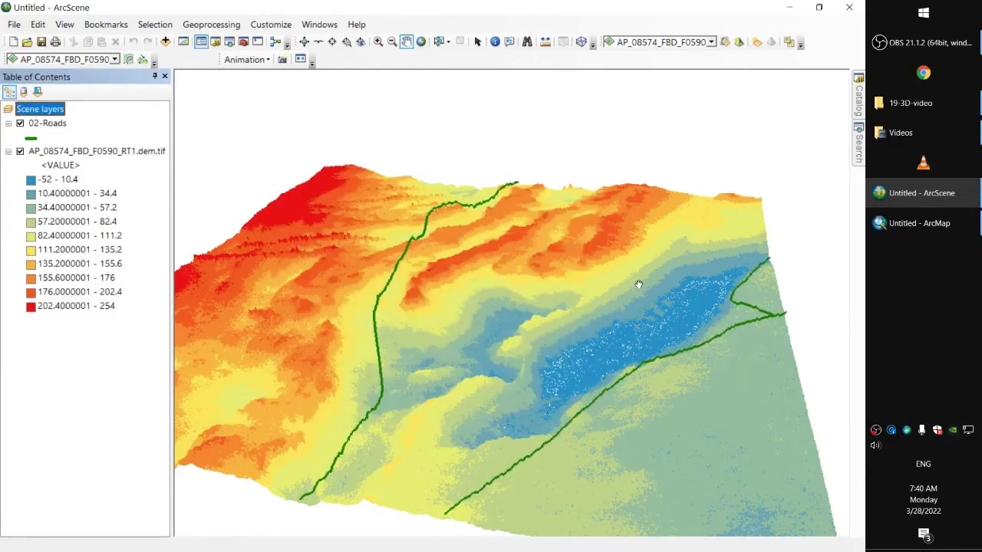
pyautogui.moveTo(614, 284); pyautogui.dragTo(616, 247)
pyautogui.moveTo(478, 145); pyautogui.dragTo(518, 223)
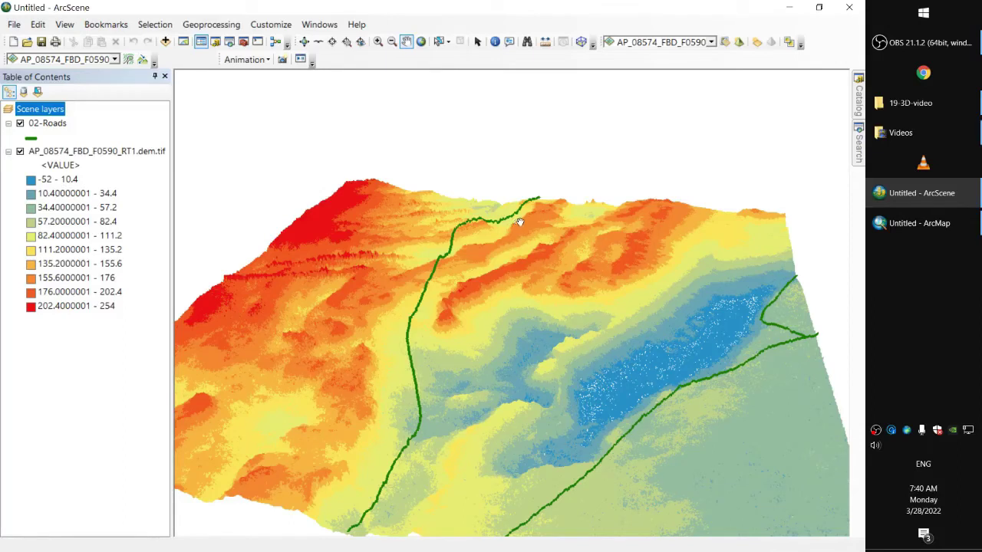
pyautogui.moveTo(491, 355); pyautogui.dragTo(500, 390)
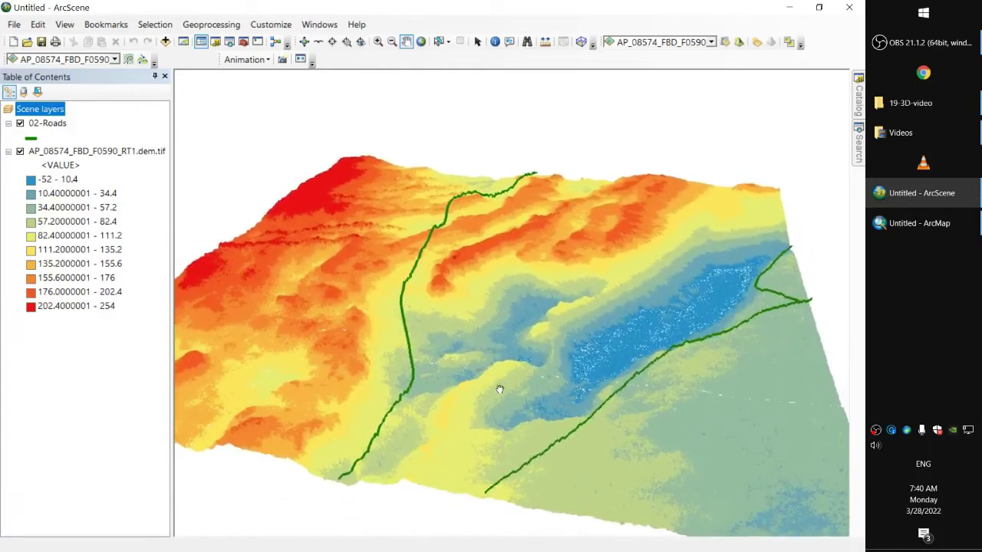
pyautogui.click(332, 42)
pyautogui.moveTo(673, 342); pyautogui.dragTo(483, 315)
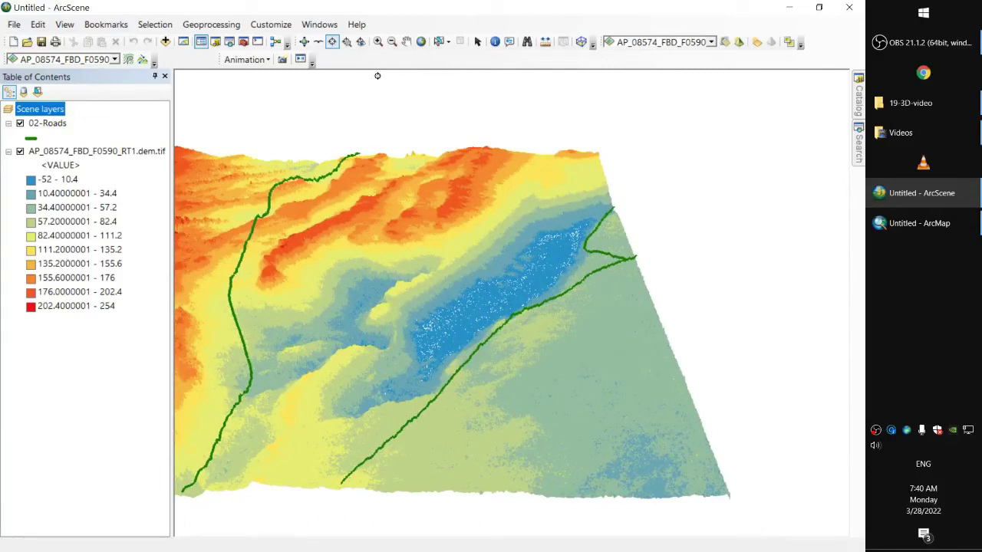
# Step: Show the 3D Graphics toolbar and place the 3D text 'Wadi EL-Natron' in the blue valley
pyautogui.rightClick(432, 62)
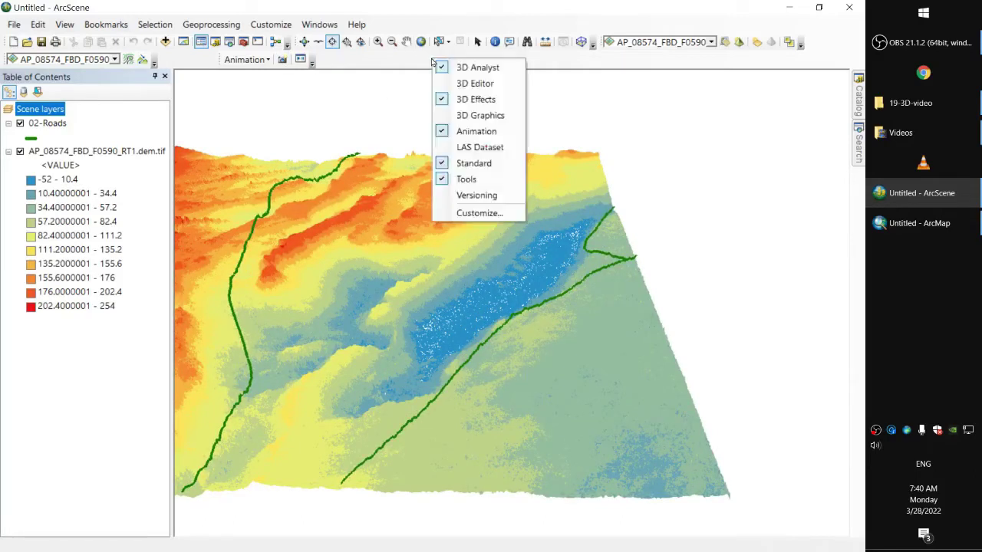
pyautogui.click(484, 118)
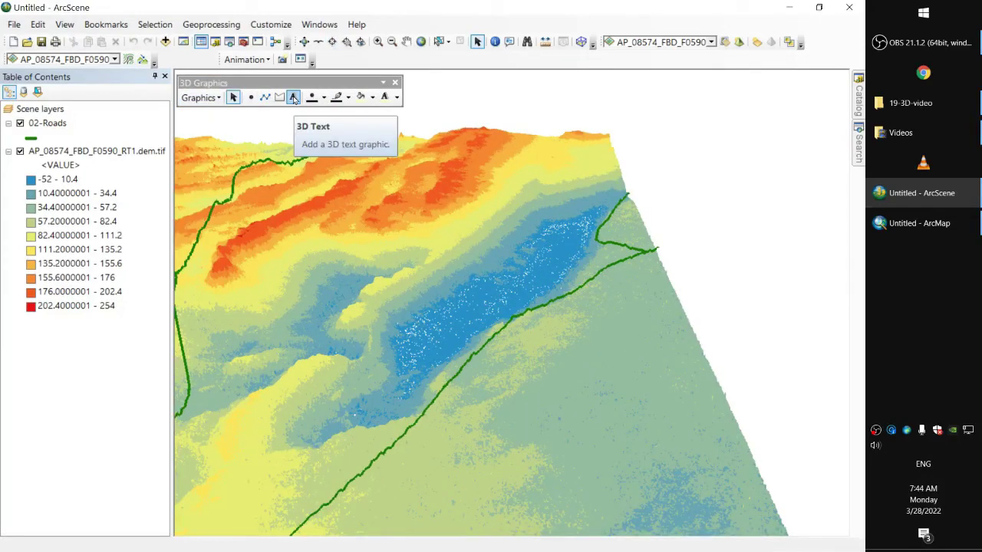
pyautogui.click(293, 98)
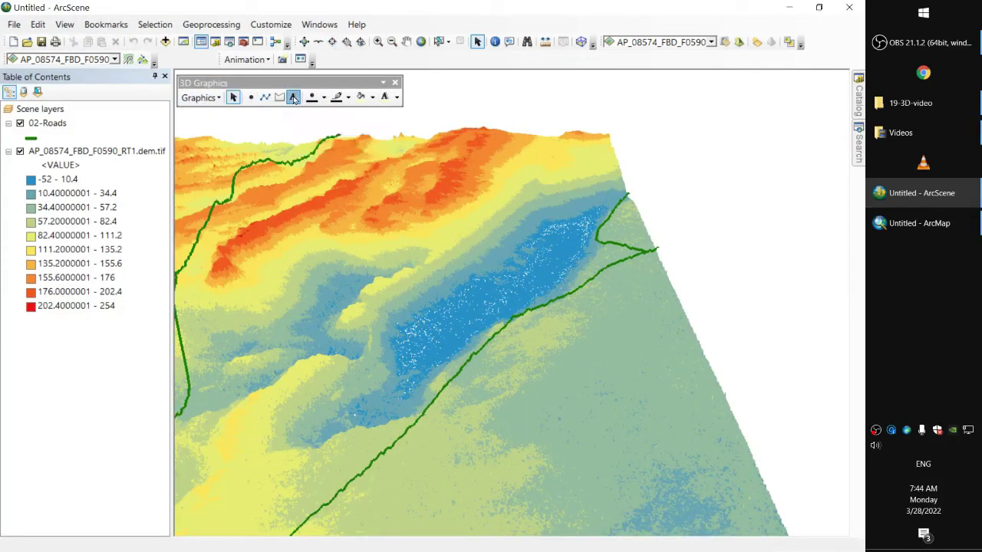
pyautogui.click(547, 271)
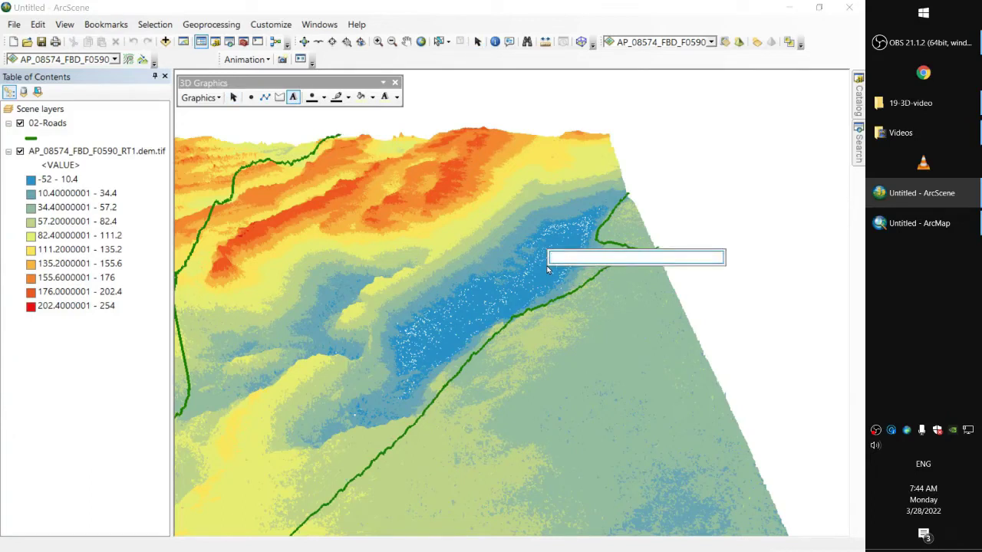
pyautogui.write('Wadi EL-Natron')
pyautogui.press('Return')
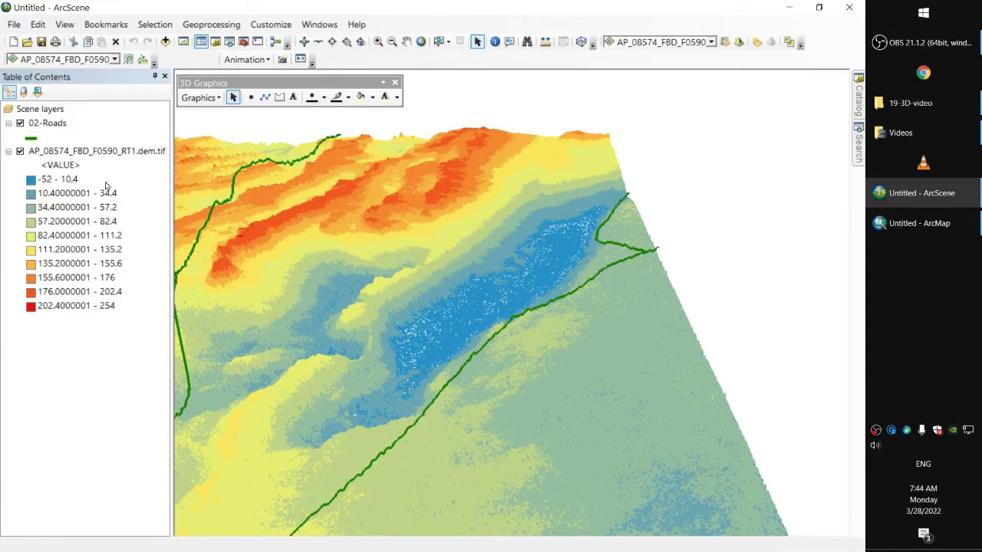
# Step: Hide the DEM surface and zoom in on the Wadi EL-Natron label
pyautogui.click(20, 152)
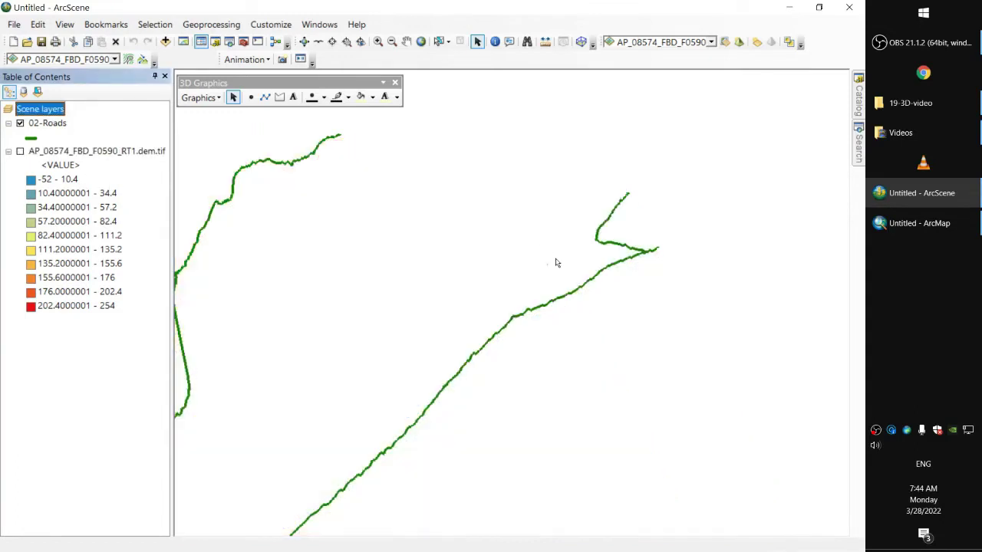
pyautogui.scroll(2, 557, 260)
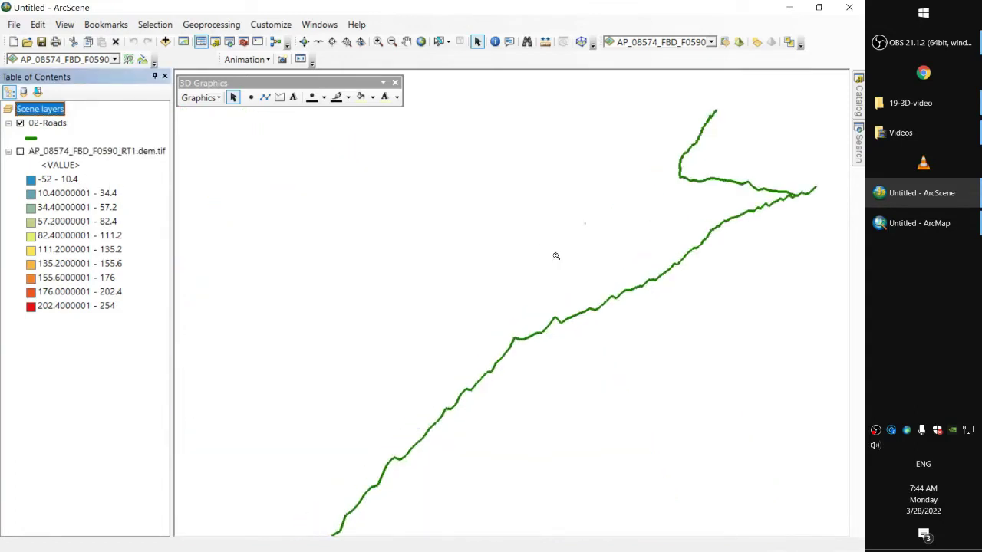
pyautogui.click(378, 42)
pyautogui.moveTo(577, 217); pyautogui.dragTo(593, 230)
pyautogui.moveTo(466, 318); pyautogui.dragTo(637, 377)
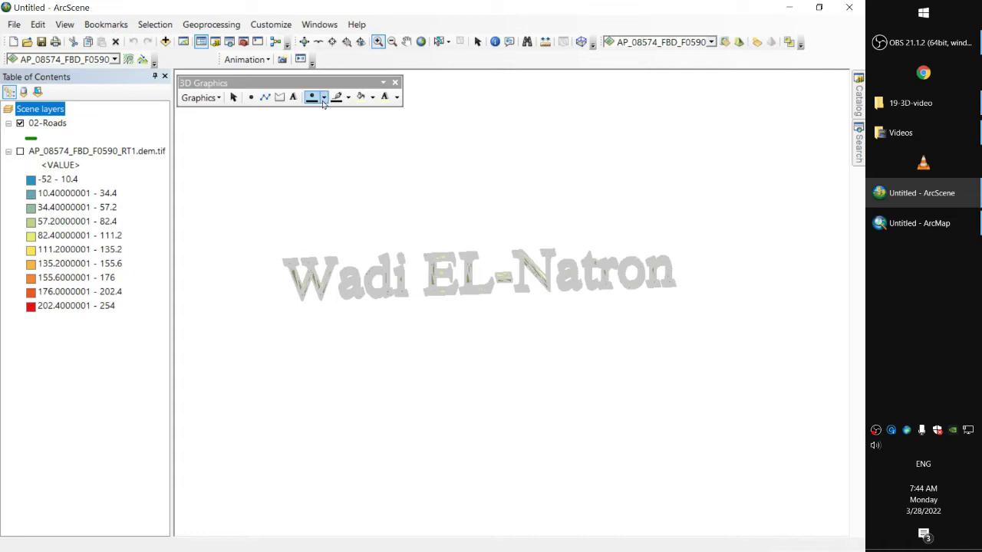
# Step: Set the 3D text's height to 1000 and depth to 1000 and apply
pyautogui.click(233, 97)
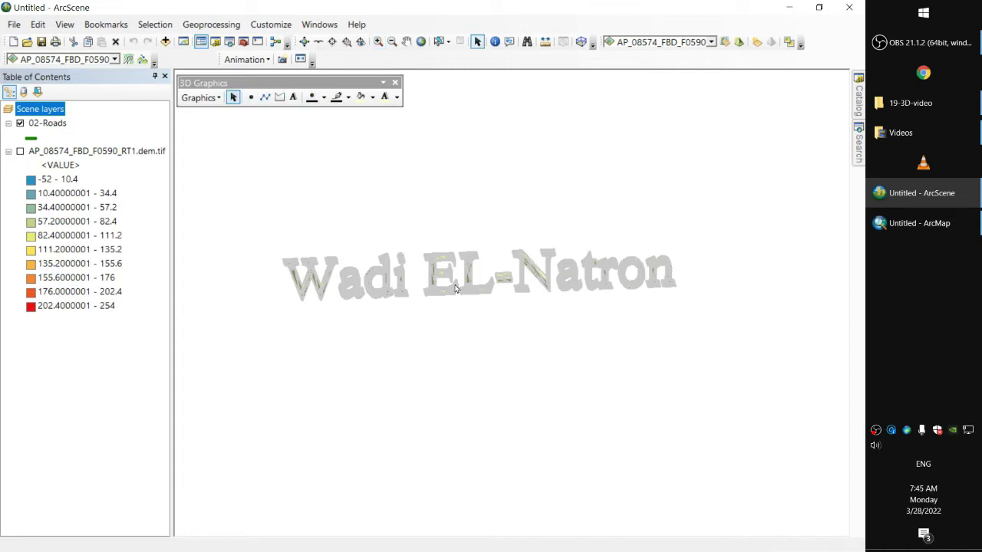
pyautogui.click(384, 97)
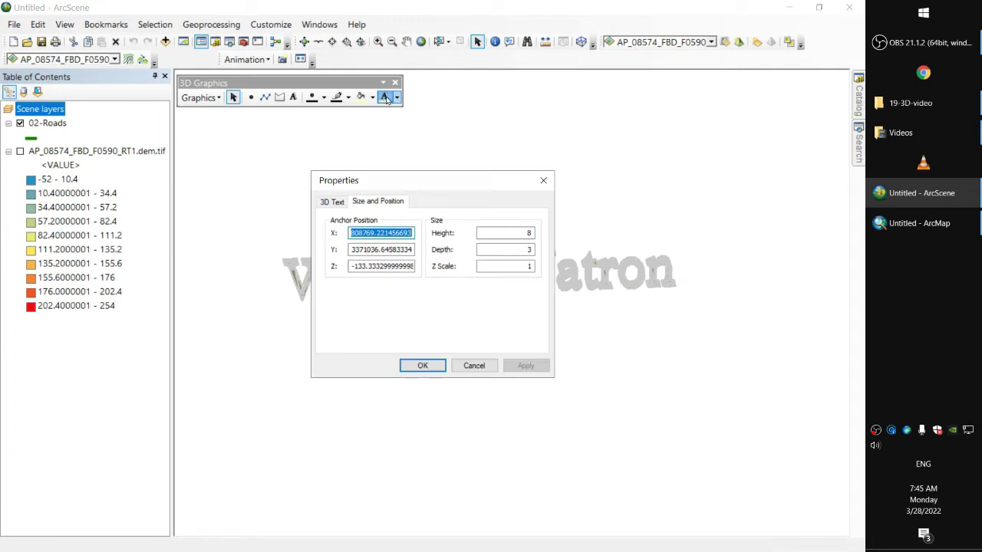
pyautogui.click(333, 201)
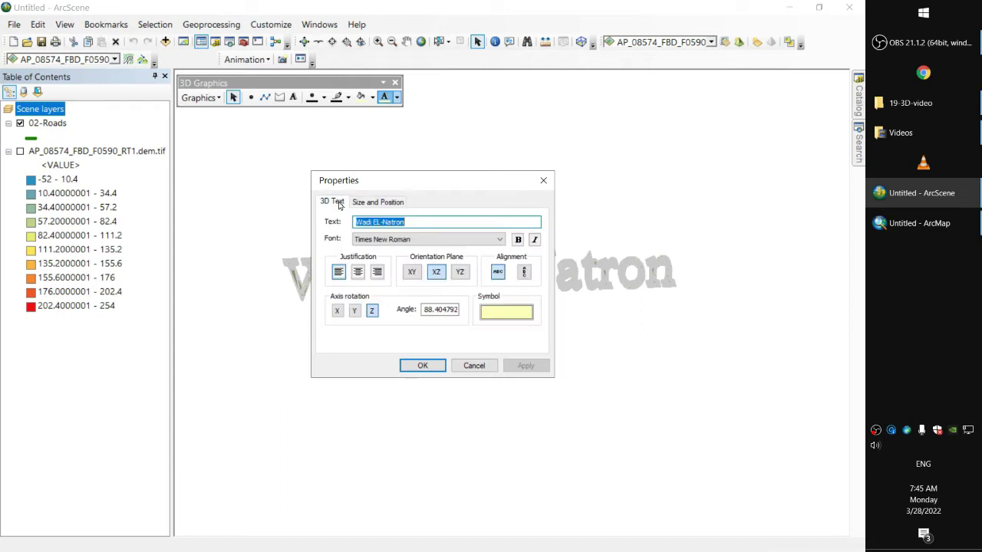
pyautogui.click(383, 203)
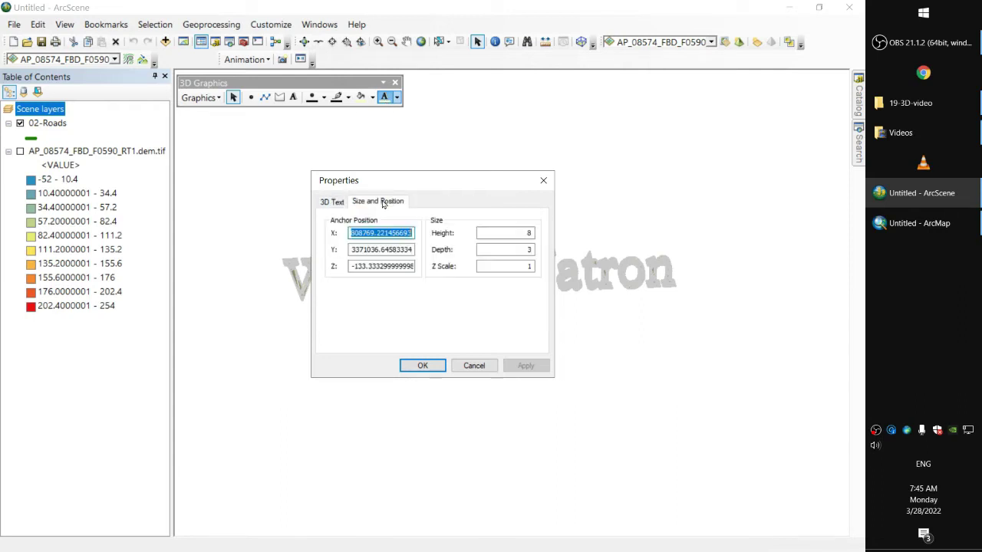
pyautogui.doubleClick(495, 233)
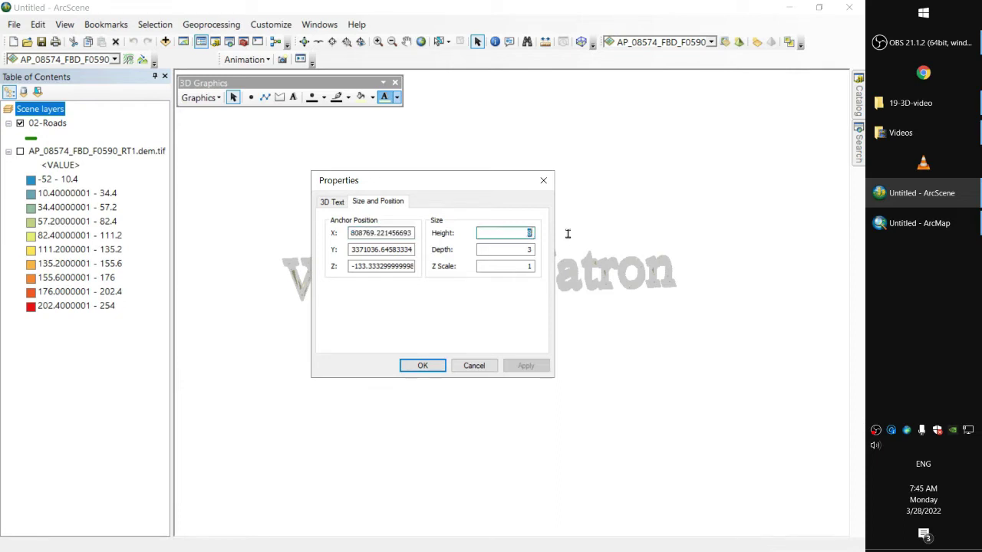
pyautogui.write('1000')
pyautogui.doubleClick(514, 250)
pyautogui.write('1')
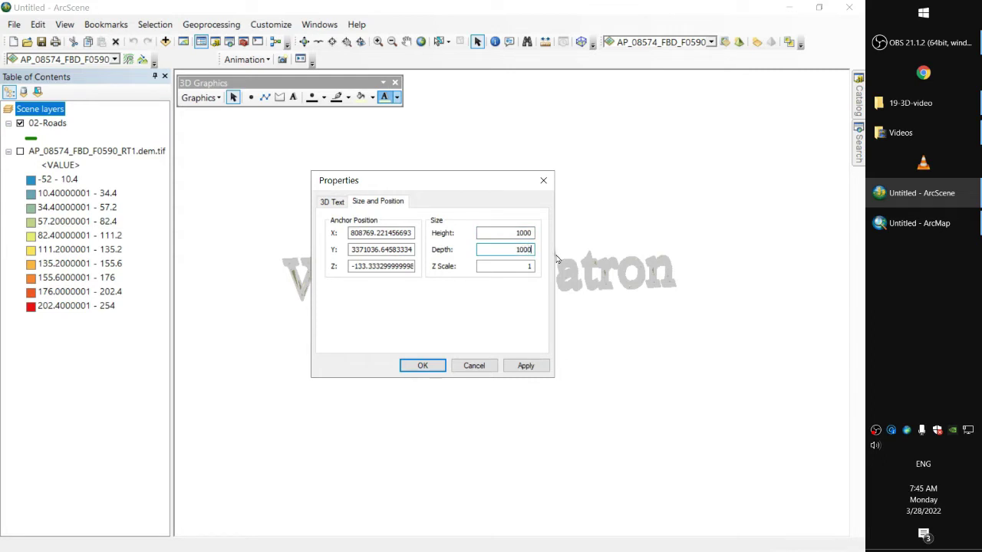
pyautogui.click(522, 368)
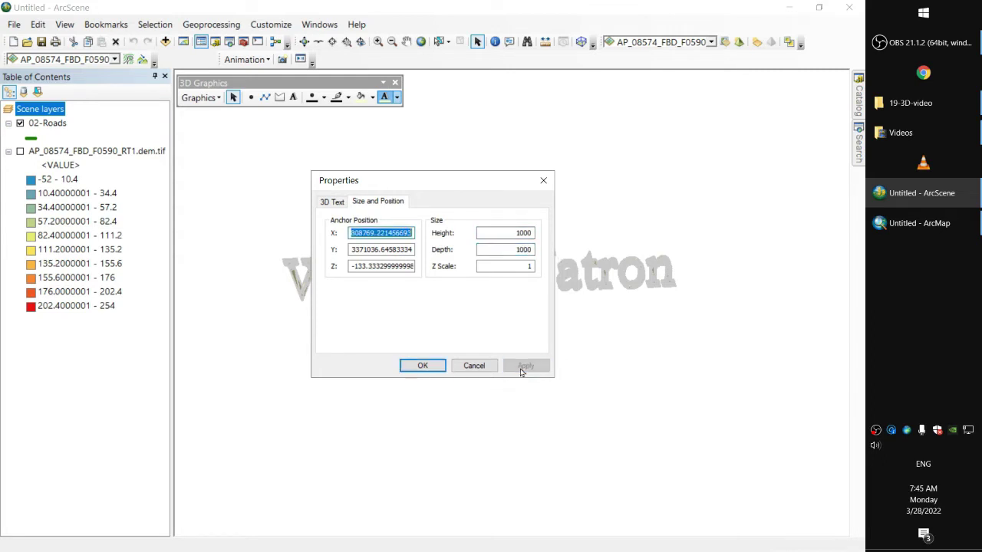
# Step: Close the text properties, zoom to the dem.tif extent, and turn the DEM layer on
pyautogui.click(424, 365)
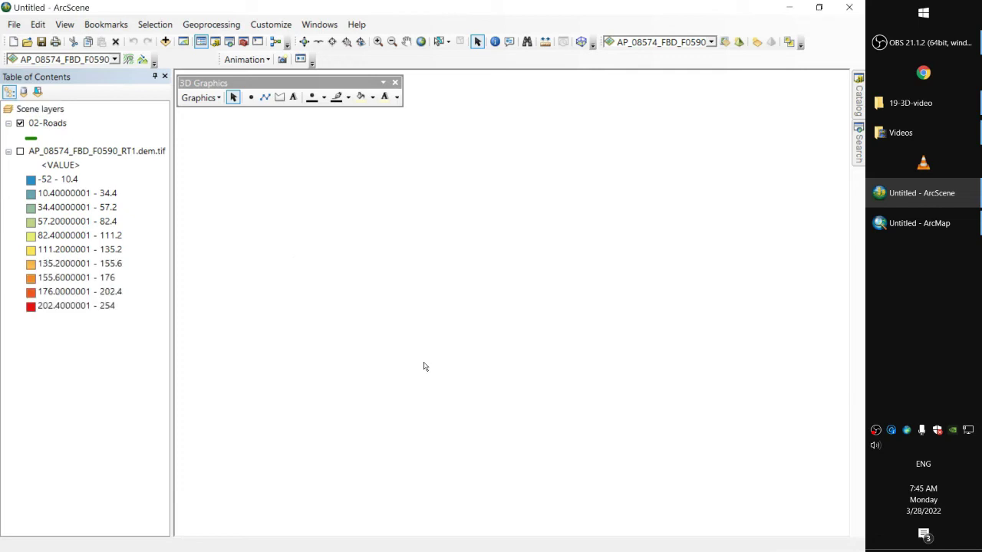
pyautogui.rightClick(60, 153)
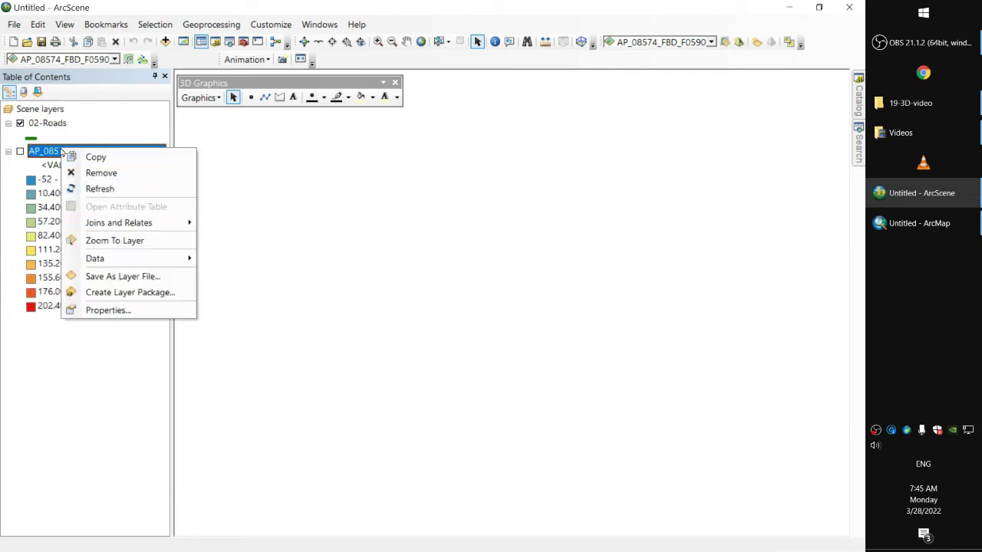
pyautogui.click(111, 244)
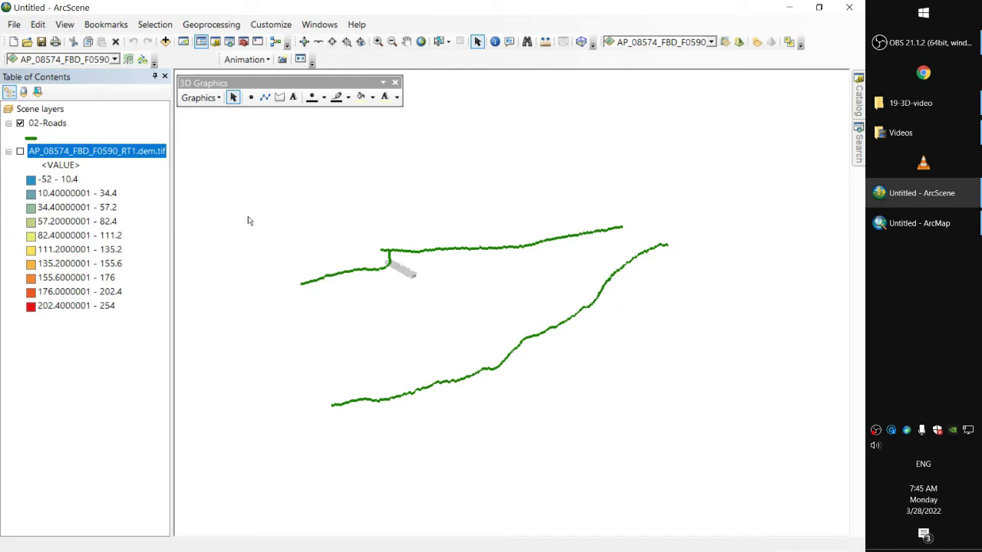
pyautogui.click(20, 151)
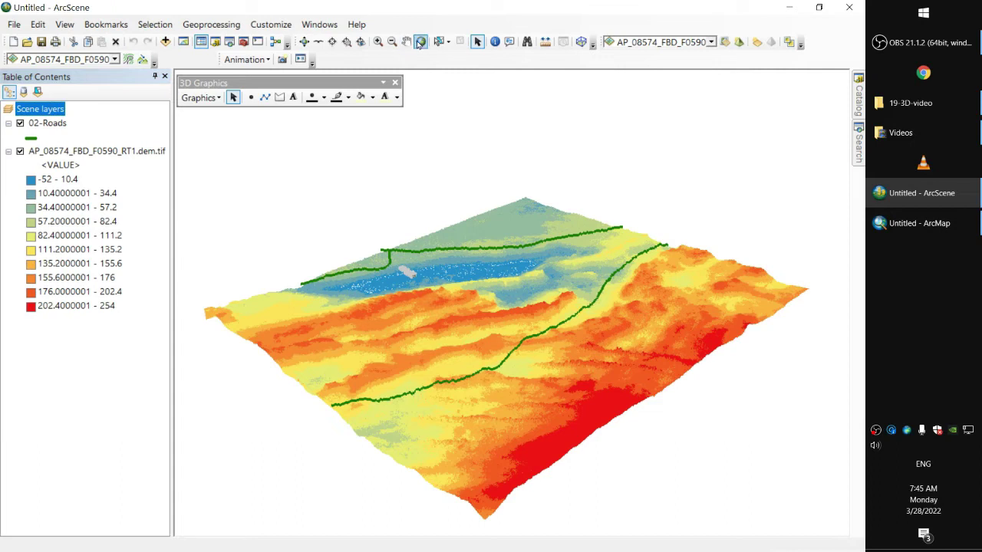
# Step: Zoom into the 3D text on the lake and tilt down to a low side view
pyautogui.click(378, 41)
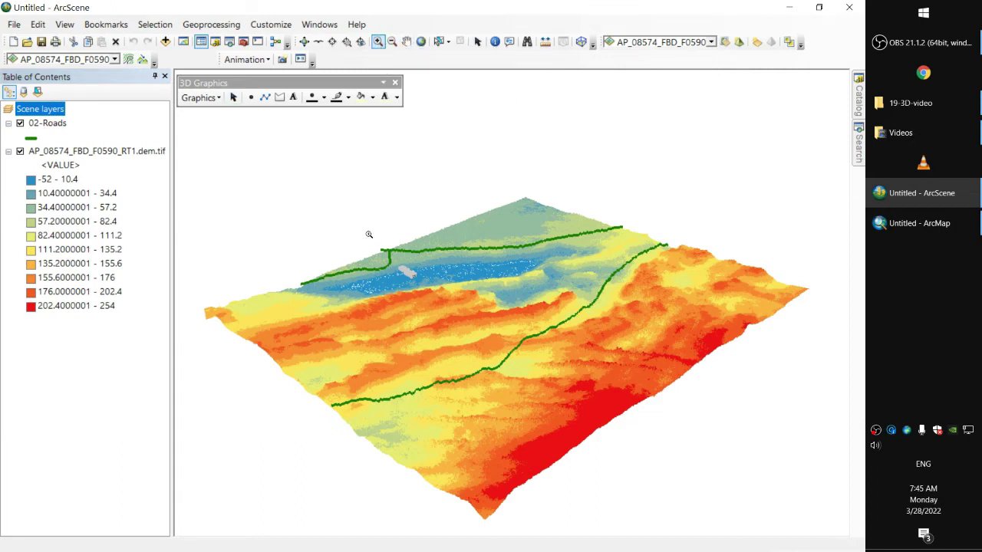
pyautogui.moveTo(376, 245); pyautogui.dragTo(437, 286)
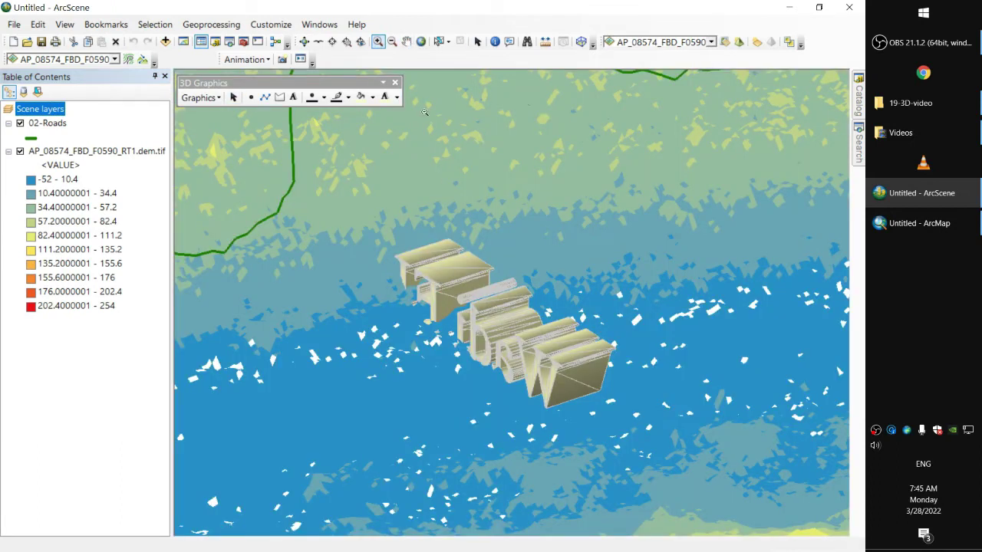
pyautogui.click(303, 41)
pyautogui.moveTo(516, 149); pyautogui.dragTo(516, 372)
pyautogui.moveTo(424, 324); pyautogui.dragTo(562, 354)
pyautogui.scroll(-5, 561, 353)
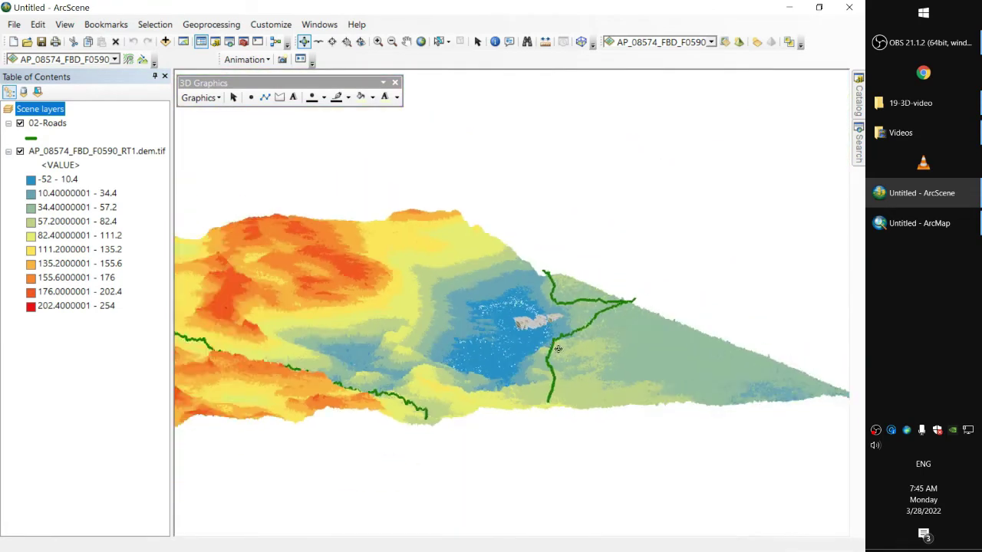
pyautogui.scroll(5, 555, 354)
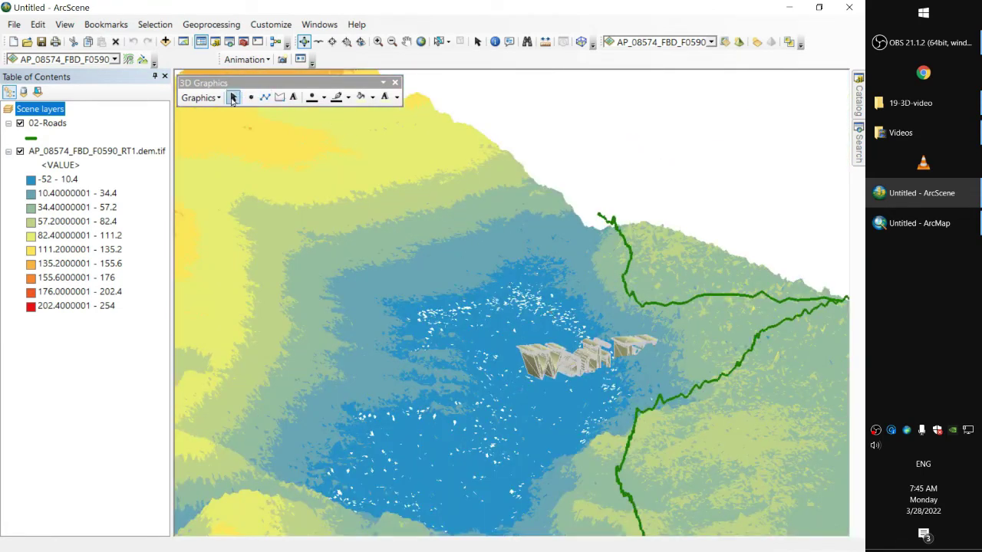
# Step: Edit the 3D text's anchor Z to about 300 and apply it
pyautogui.click(384, 97)
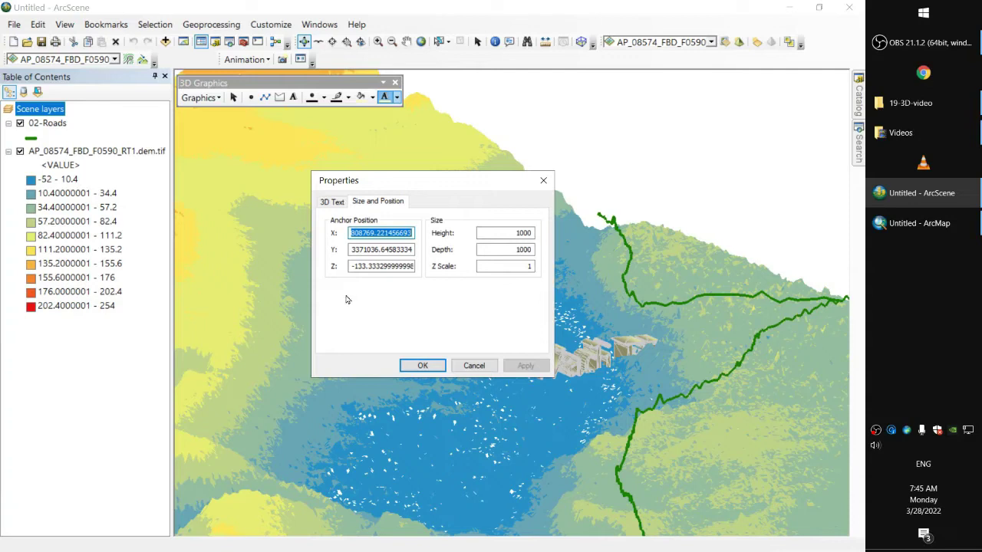
pyautogui.press('Tab')
pyautogui.press('Tab')
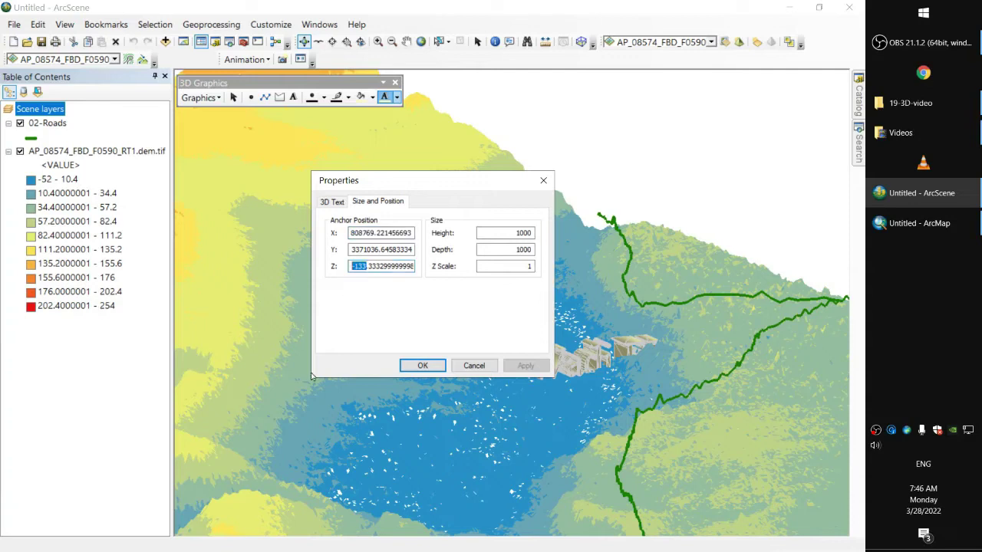
pyautogui.click(367, 267)
pyautogui.moveTo(367, 267); pyautogui.dragTo(350, 266)
pyautogui.write('-134')
pyautogui.moveTo(365, 267)
pyautogui.mouseDown()
pyautogui.moveTo(337, 266)
pyautogui.moveTo(365, 266)
pyautogui.mouseUp()
pyautogui.write('-')
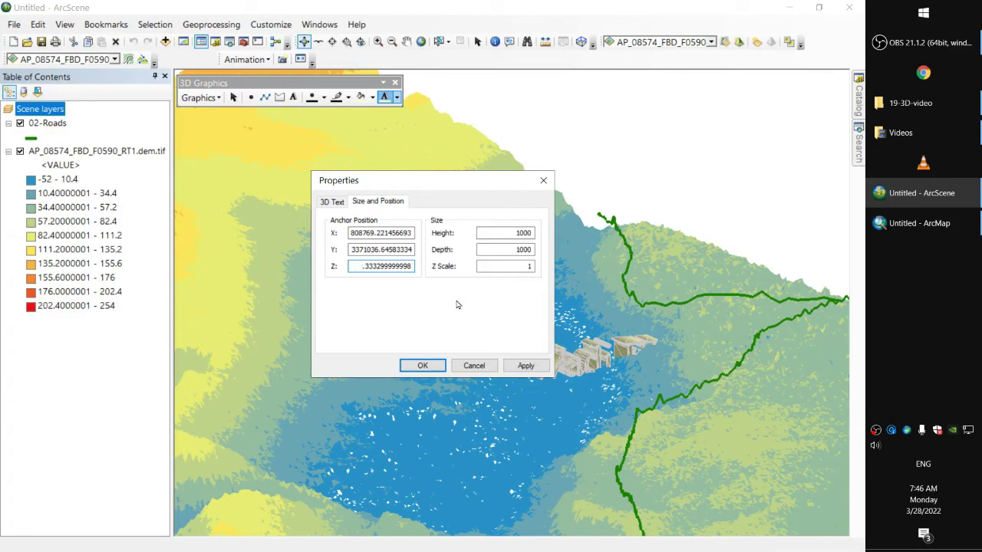
pyautogui.write('00')
pyautogui.click(525, 365)
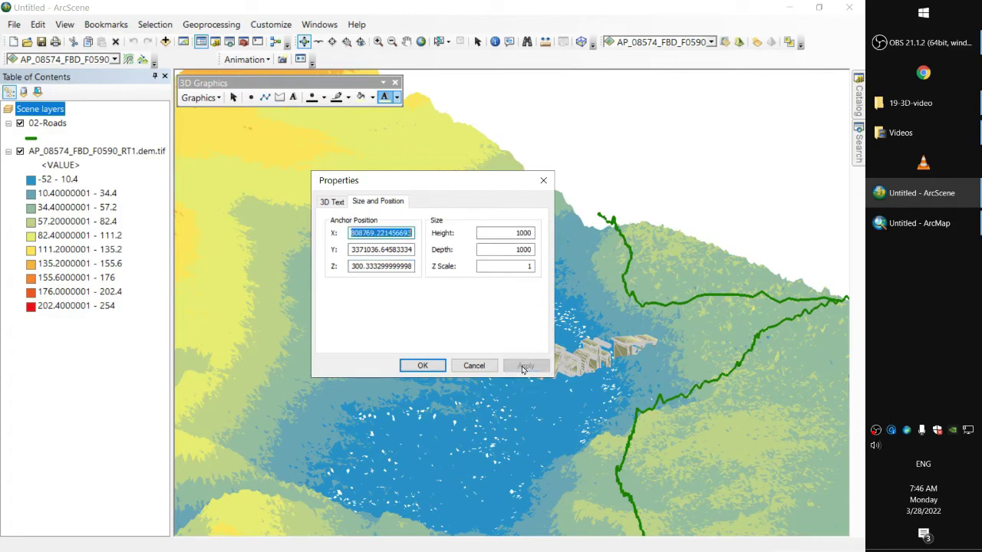
pyautogui.click(422, 365)
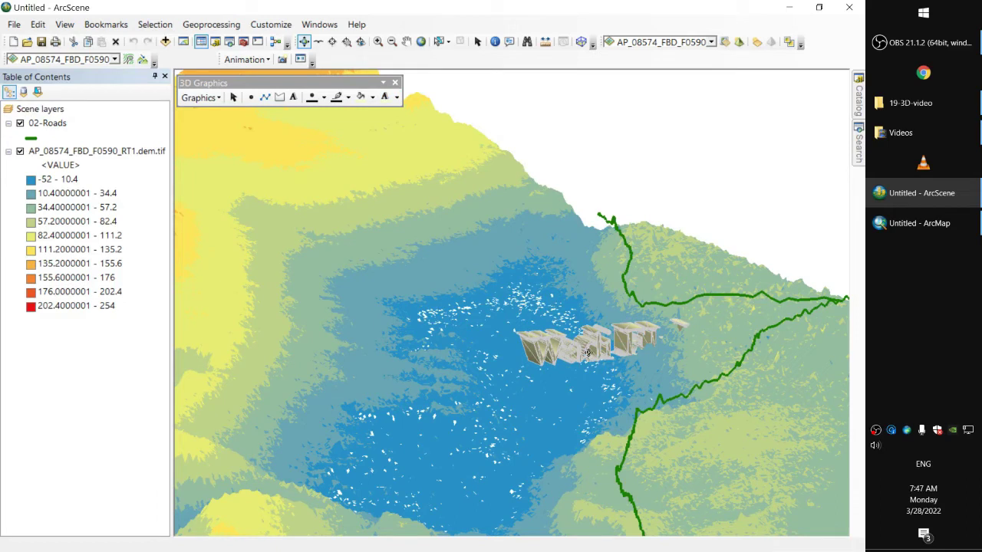
# Step: Change the 3D text's anchor Z value again and apply it
pyautogui.click(384, 96)
pyautogui.click(434, 199)
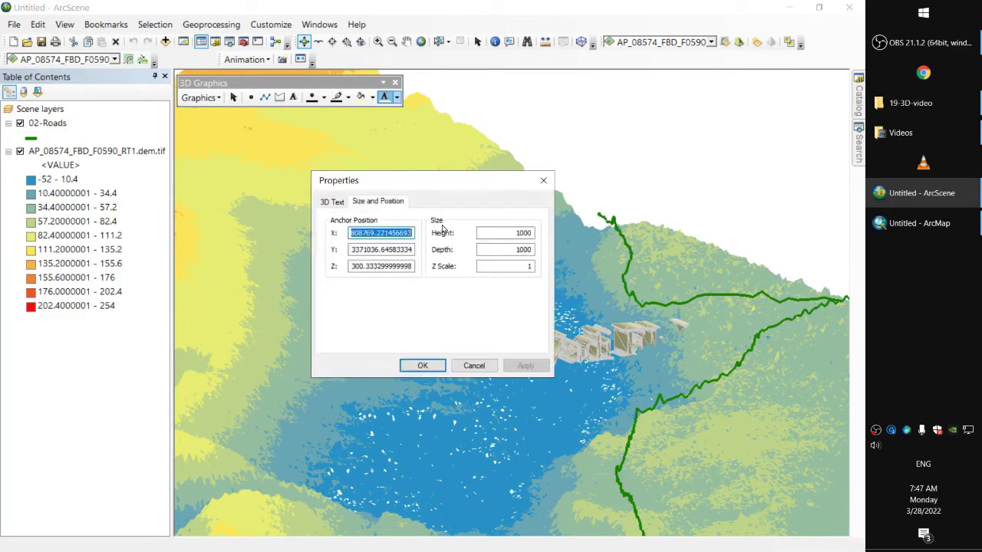
pyautogui.click(366, 266)
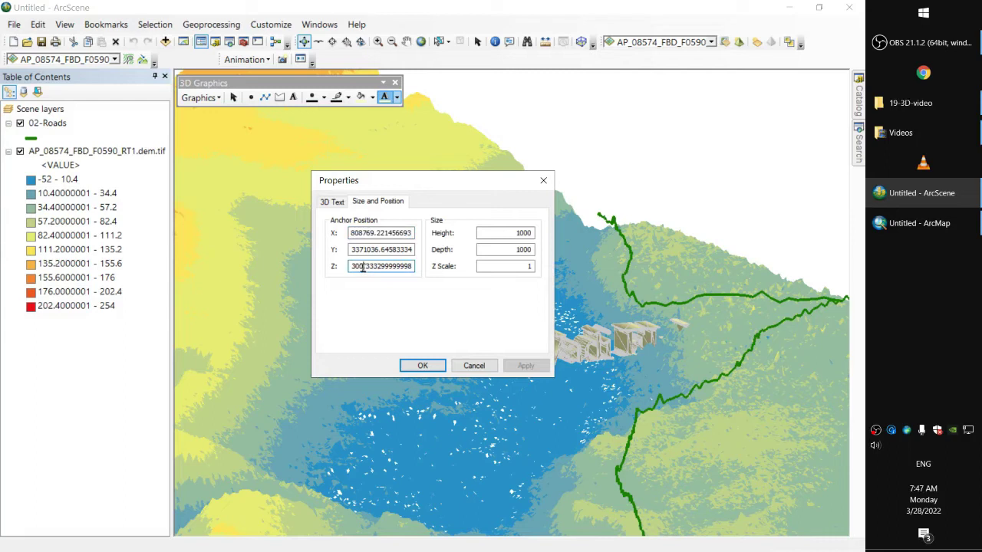
pyautogui.moveTo(363, 266); pyautogui.dragTo(351, 266)
pyautogui.write('100')
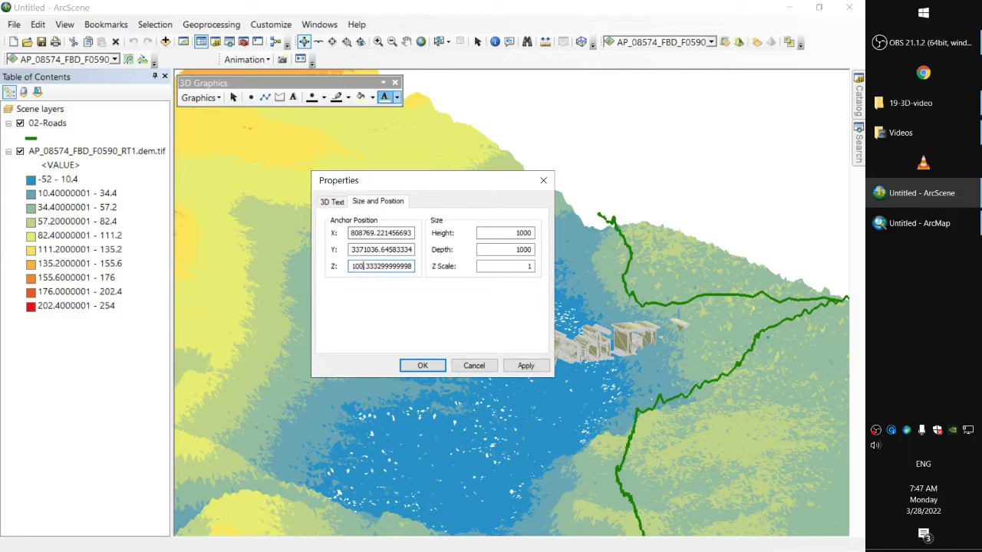
pyautogui.click(521, 365)
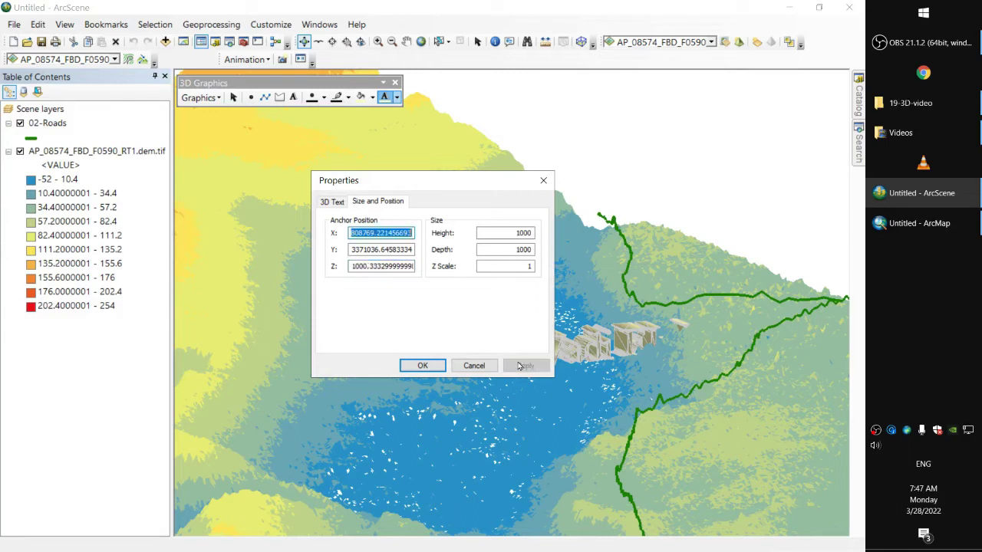
pyautogui.click(405, 369)
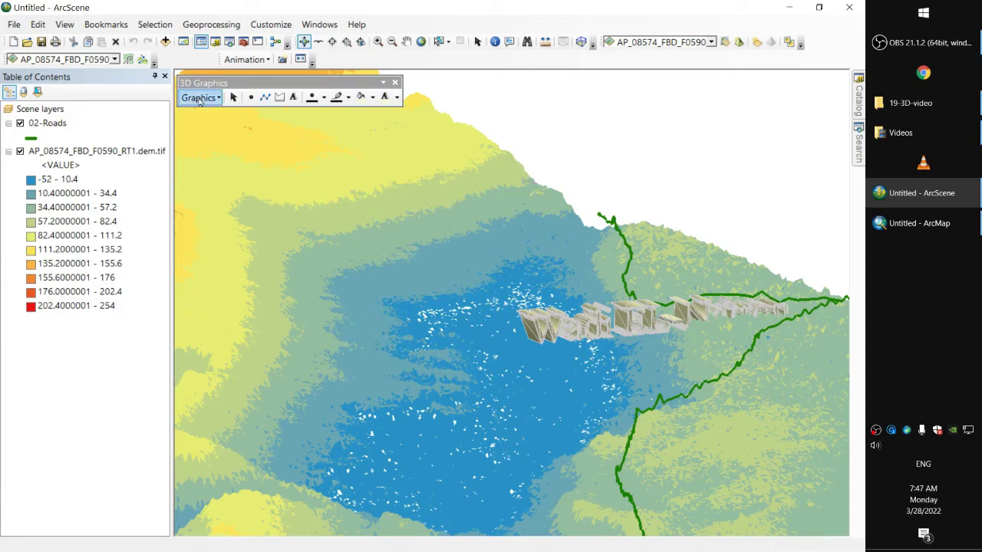
# Step: Set the anchor Z to 10000.3333, then orbit to see the text floating above the roads
pyautogui.click(384, 97)
pyautogui.click(379, 112)
pyautogui.click(391, 266)
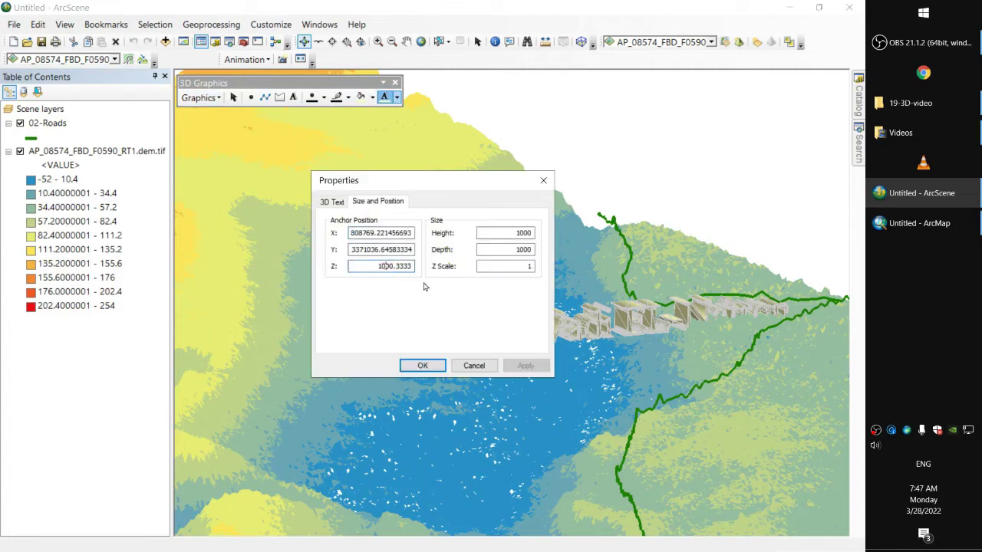
pyautogui.write('0')
pyautogui.click(524, 365)
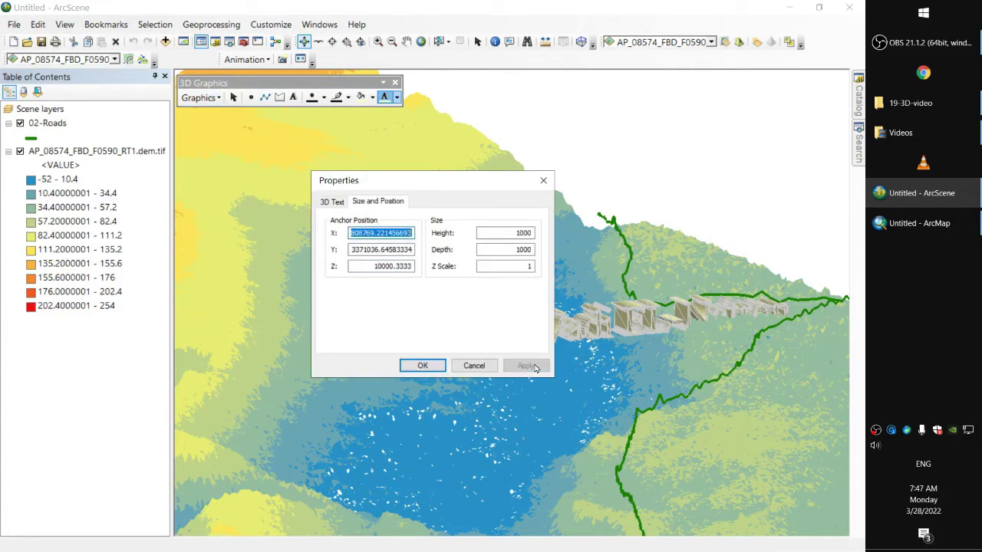
pyautogui.click(423, 366)
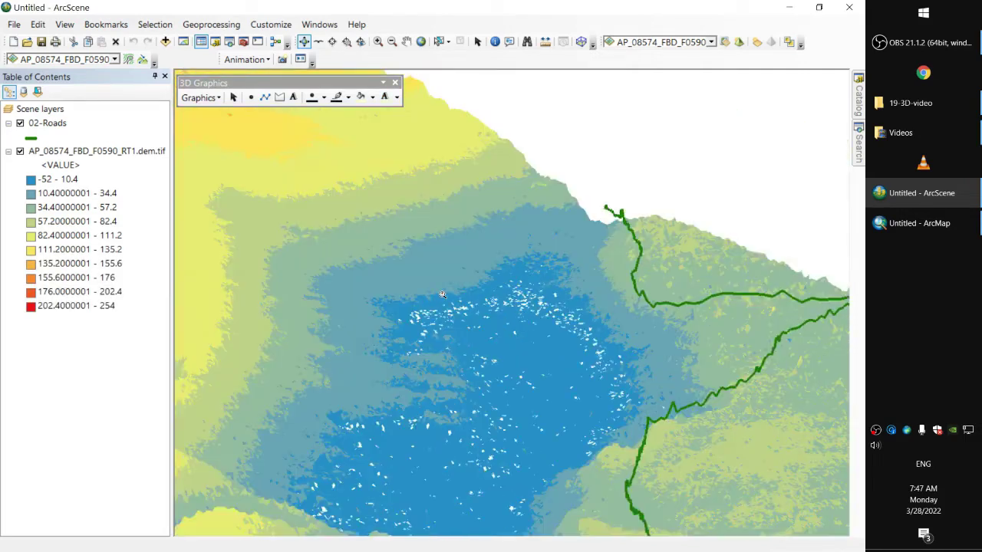
pyautogui.moveTo(435, 293); pyautogui.dragTo(442, 295)
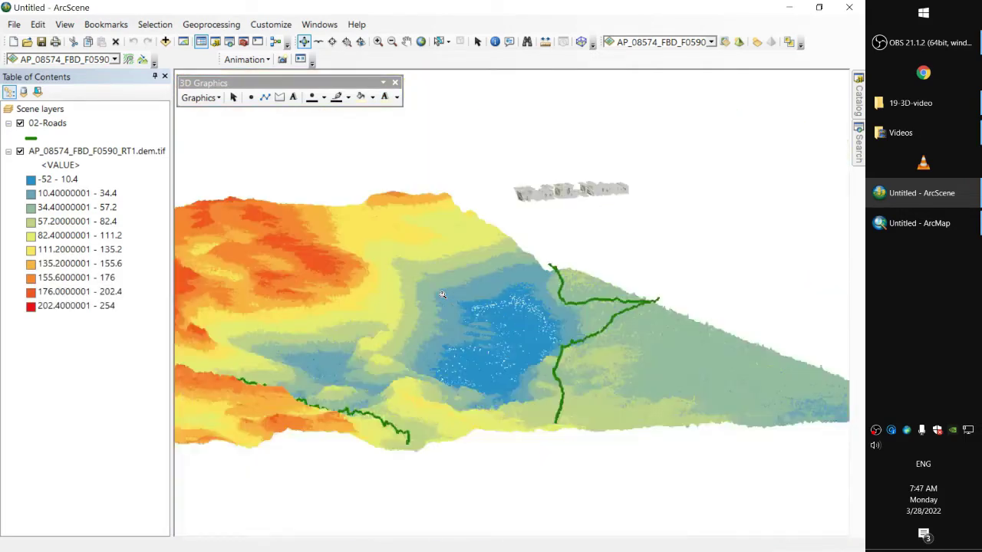
pyautogui.moveTo(688, 259); pyautogui.dragTo(630, 238)
# Step: Change the Wadi EL-Natron label's Z to 5000.3333, apply, and tilt to a low side view
pyautogui.click(384, 96)
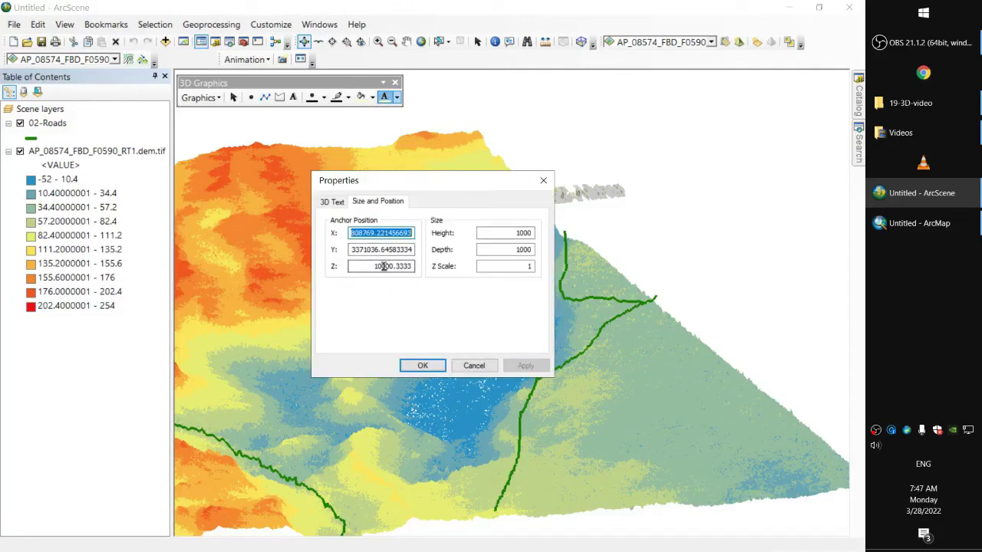
pyautogui.moveTo(384, 267); pyautogui.dragTo(356, 266)
pyautogui.write('5')
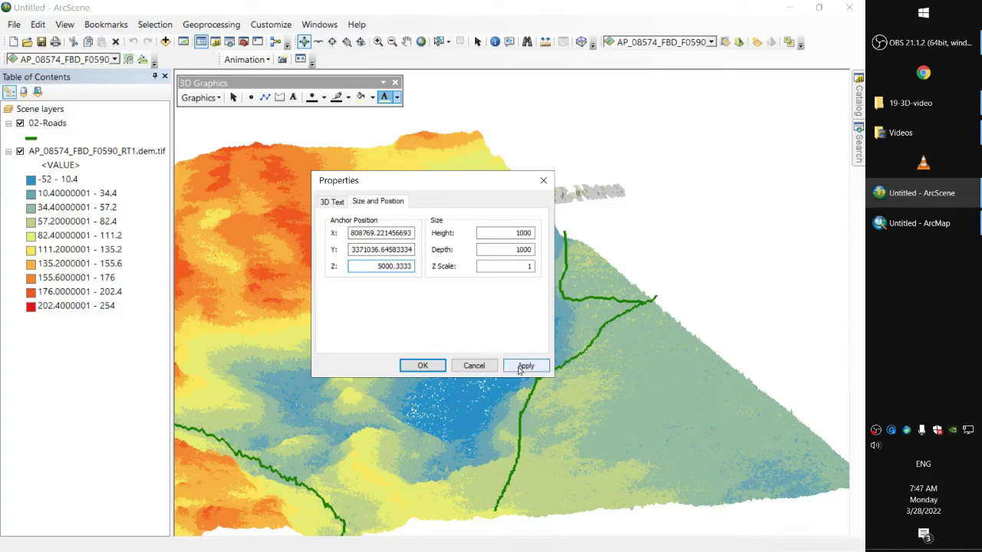
pyautogui.click(521, 365)
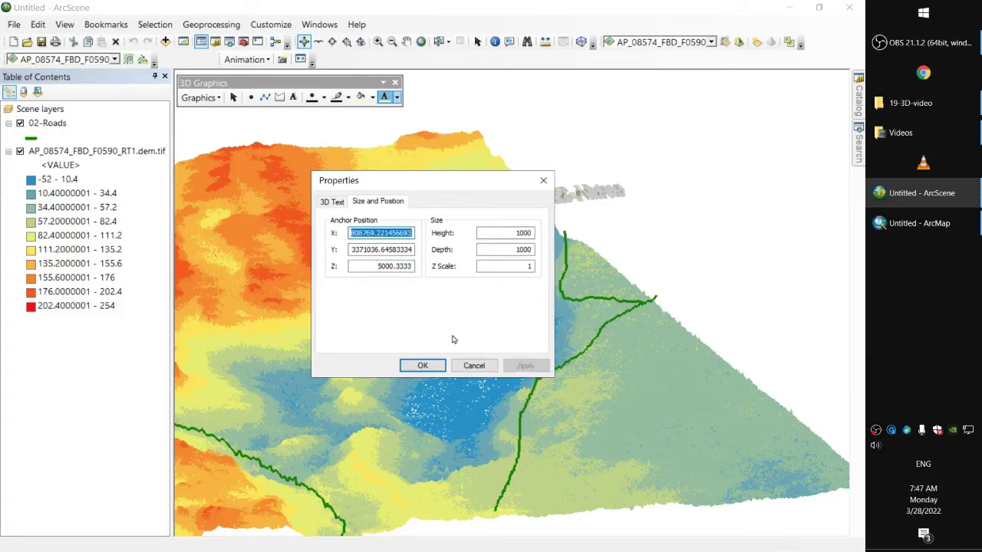
pyautogui.click(427, 365)
pyautogui.moveTo(515, 300); pyautogui.dragTo(377, 126)
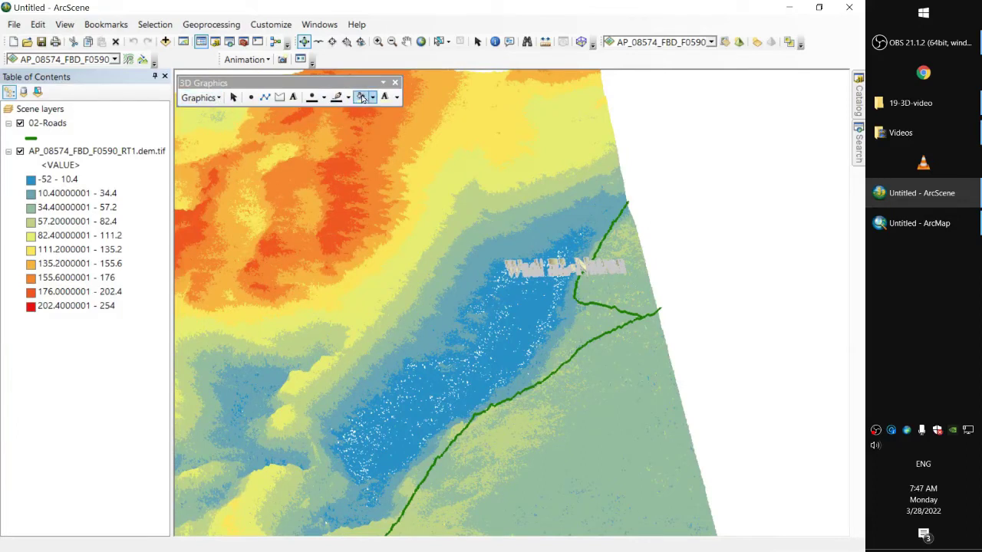
# Step: Try vertical alignment for the label's text, revert to horizontal, and apply
pyautogui.click(384, 98)
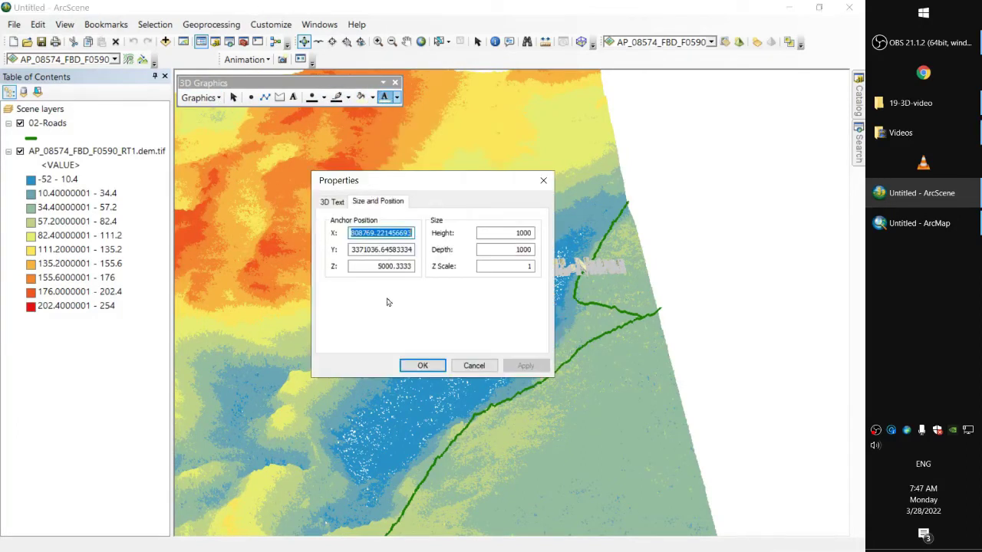
pyautogui.click(332, 203)
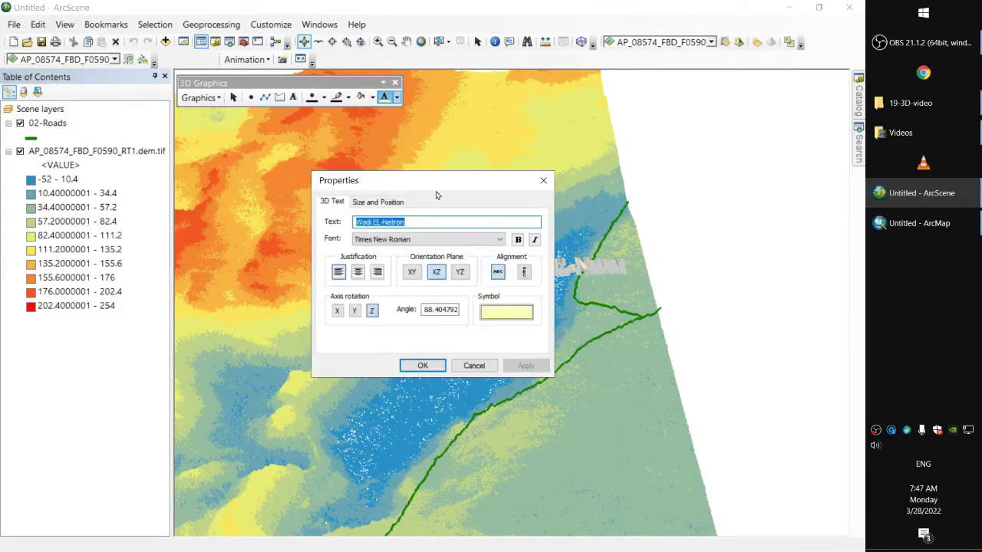
pyautogui.moveTo(436, 195); pyautogui.dragTo(280, 213)
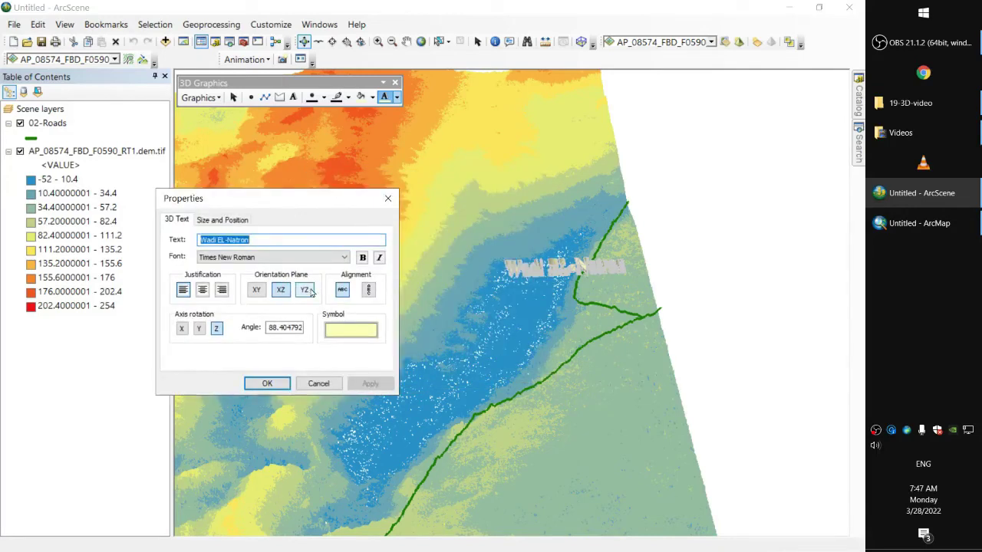
pyautogui.click(368, 290)
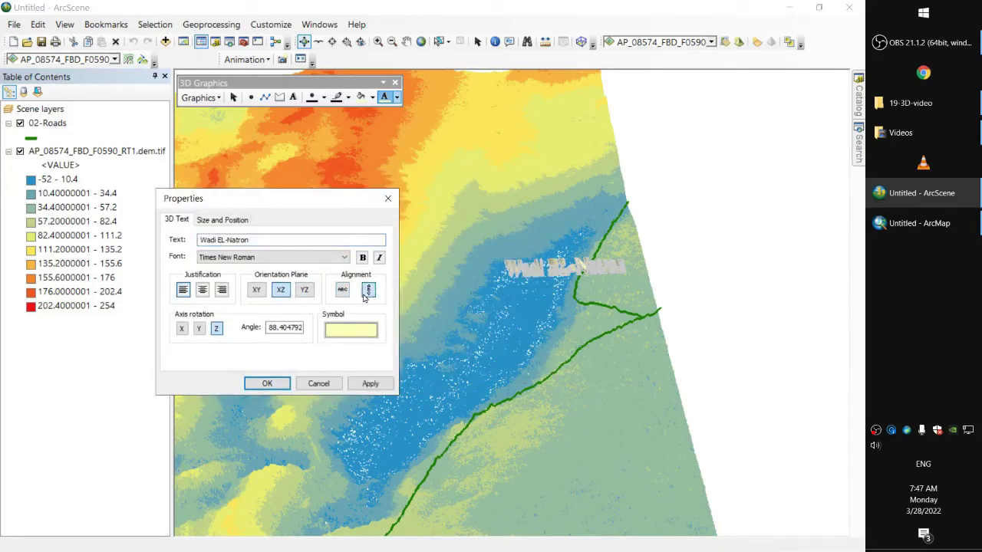
pyautogui.click(342, 290)
pyautogui.click(370, 385)
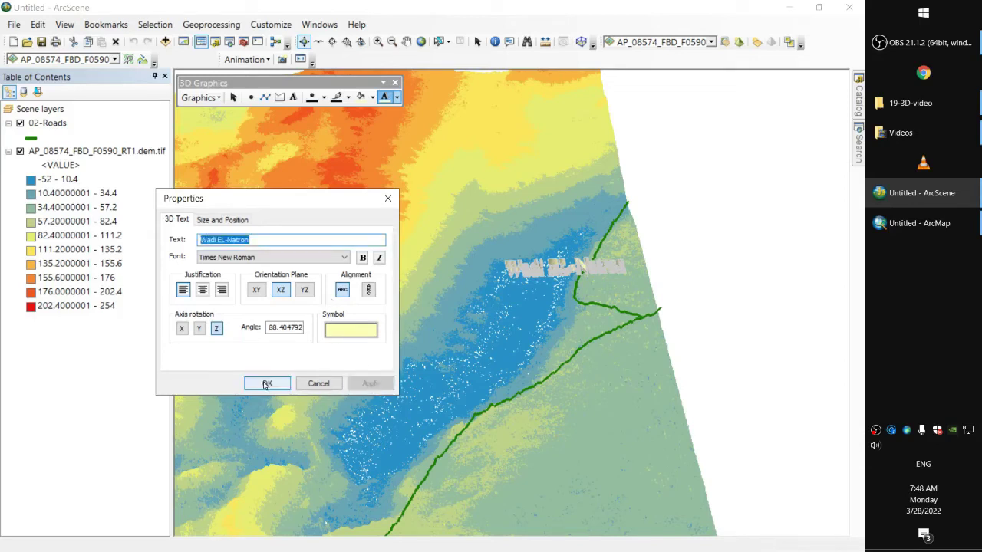
# Step: Fill the Wadi EL-Natron text with the pink Evening Rose symbol and tilt the scene to view it
pyautogui.click(367, 331)
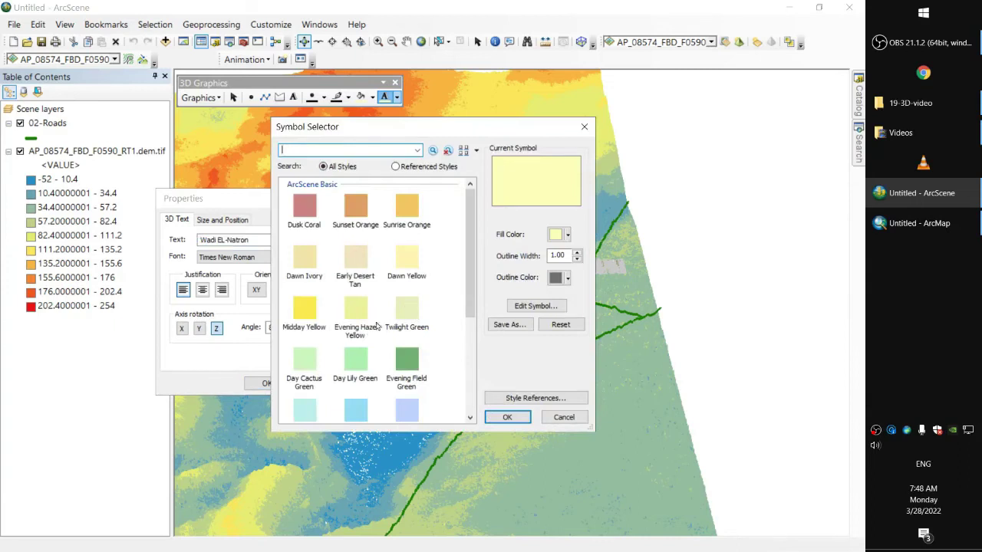
pyautogui.click(412, 361)
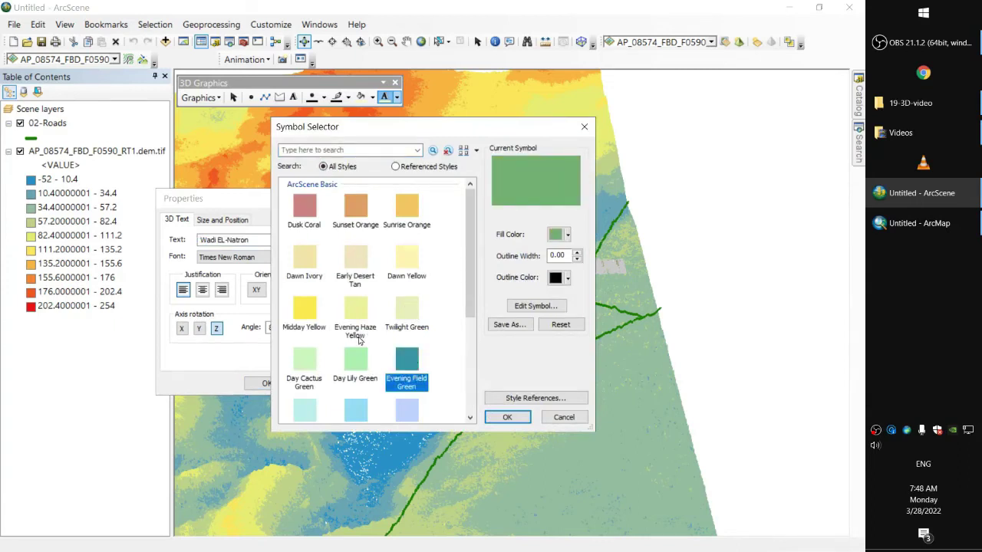
pyautogui.scroll(-3, 365, 337)
pyautogui.click(407, 286)
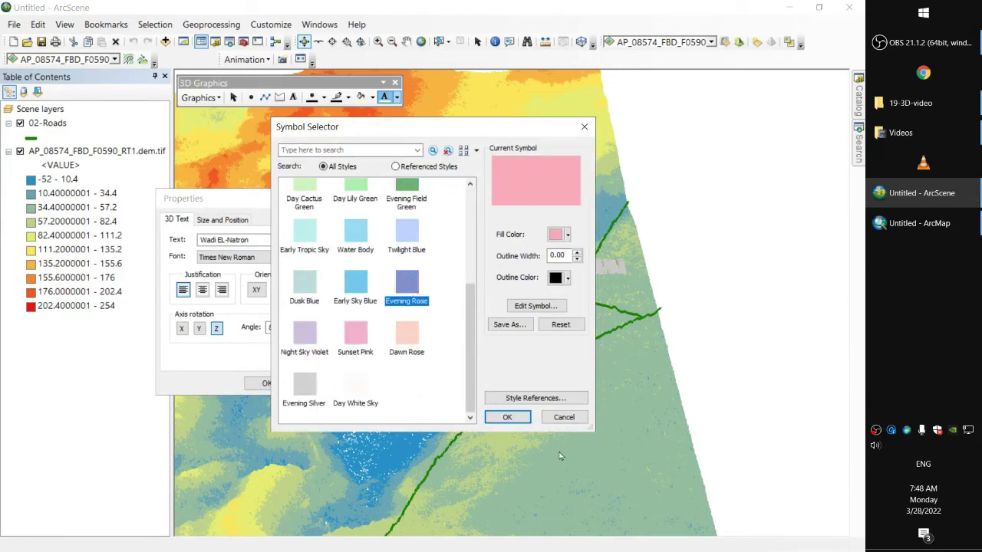
pyautogui.click(507, 416)
pyautogui.click(371, 383)
pyautogui.click(266, 384)
pyautogui.moveTo(788, 366); pyautogui.dragTo(556, 218)
pyautogui.click(234, 98)
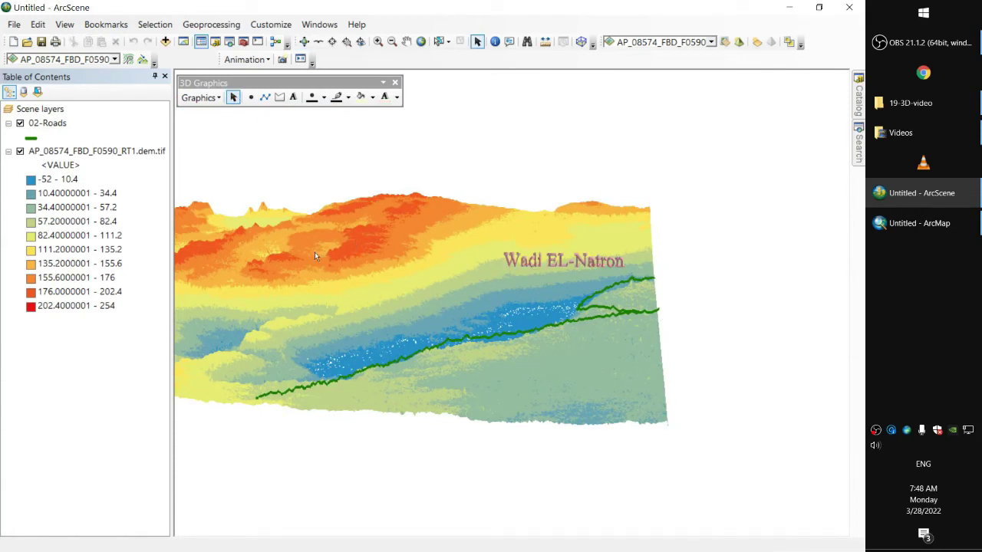
pyautogui.scroll(3, 368, 230)
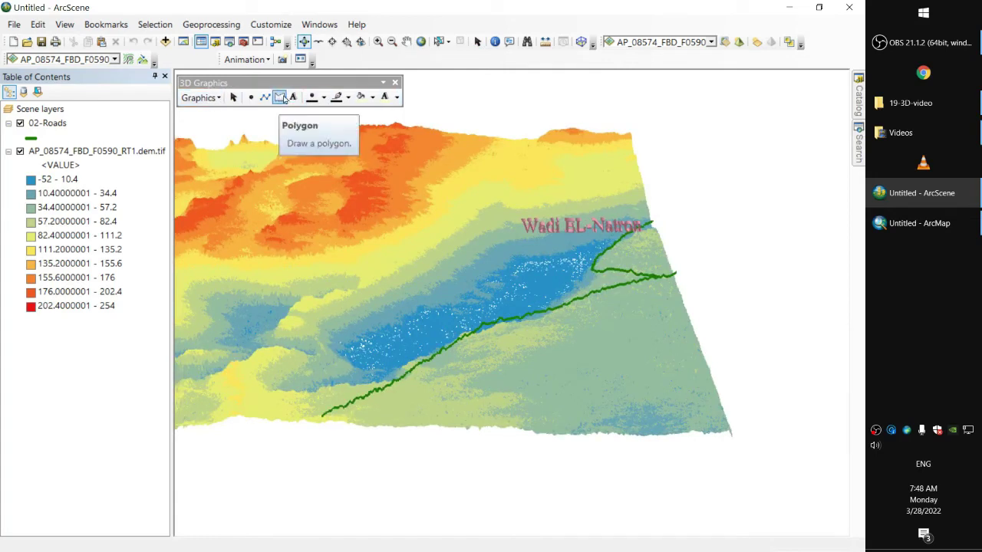
# Step: Place a 3D text label reading 'Location' on the slope above the lake
pyautogui.click(292, 97)
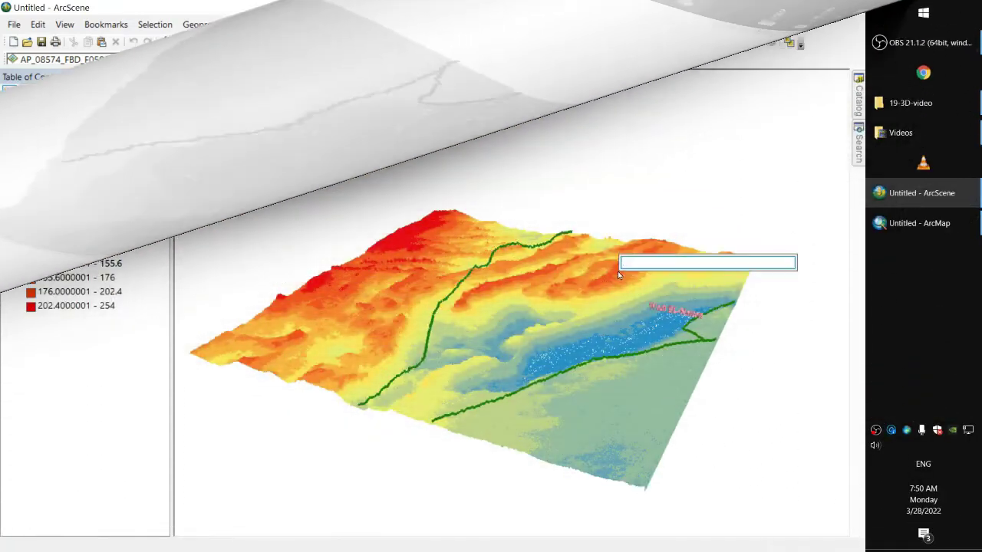
pyautogui.write('Location A')
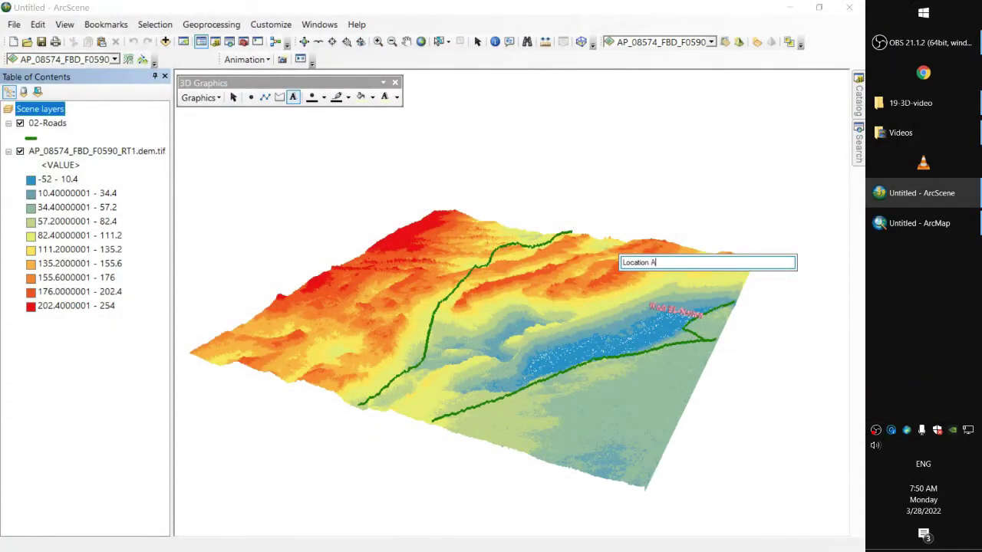
pyautogui.press('Return')
pyautogui.click(331, 41)
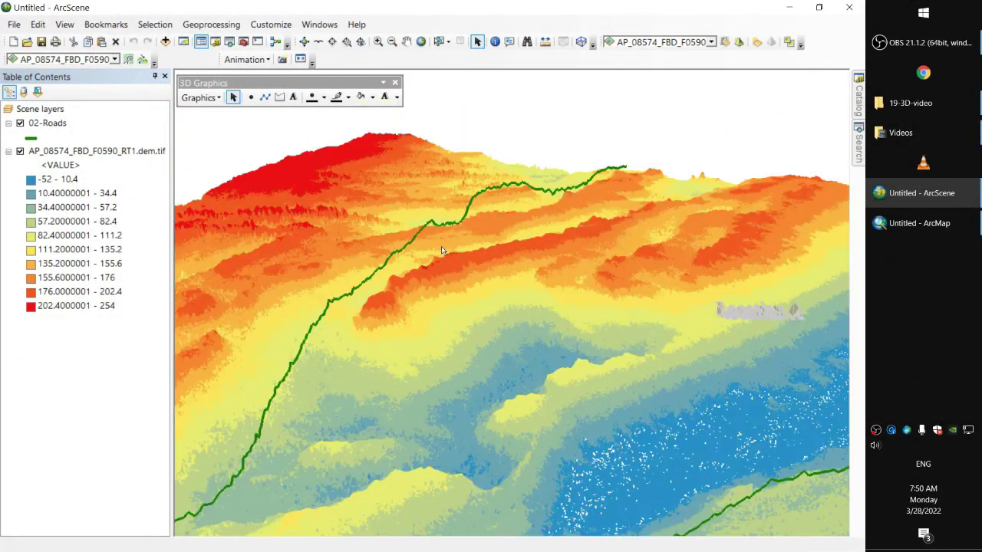
pyautogui.scroll(3, 591, 281)
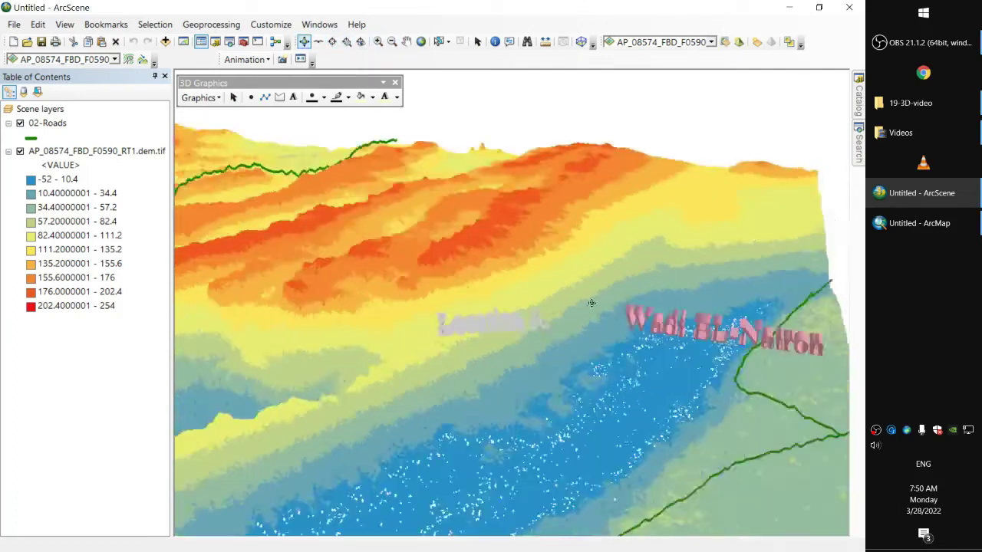
# Step: Change the Location A label's font colour from dark red to magenta
pyautogui.click(233, 97)
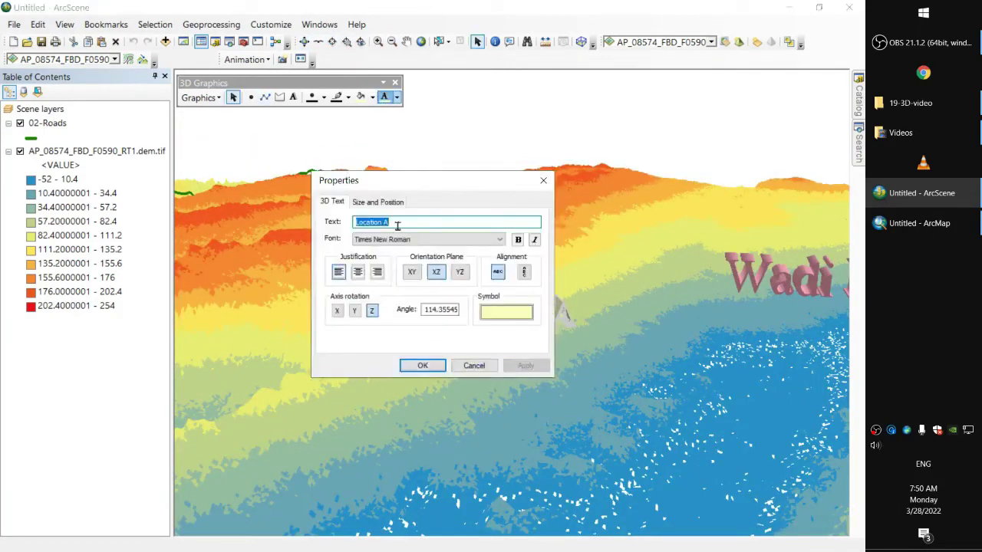
pyautogui.click(377, 202)
pyautogui.click(397, 98)
pyautogui.click(388, 223)
pyautogui.click(396, 97)
pyautogui.click(495, 184)
pyautogui.click(304, 42)
# Step: Place a new 3D text label 'Location B' on the slope west of Location A
pyautogui.scroll(-3, 494, 361)
pyautogui.moveTo(494, 360); pyautogui.dragTo(537, 253)
pyautogui.click(233, 97)
pyautogui.doubleClick(293, 97)
pyautogui.press('Escape')
pyautogui.click(305, 214)
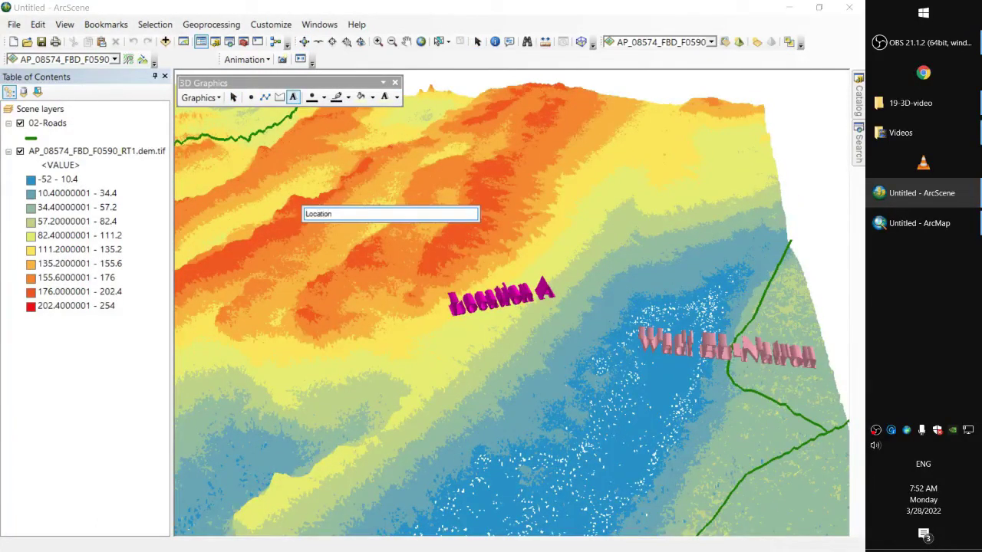
pyautogui.write('Location B')
pyautogui.press('Return')
# Step: Set Location B's elevation to 5000 and give it a magenta font colour
pyautogui.doubleClick(382, 266)
pyautogui.write('5000.6667')
pyautogui.click(423, 366)
pyautogui.doubleClick(264, 315)
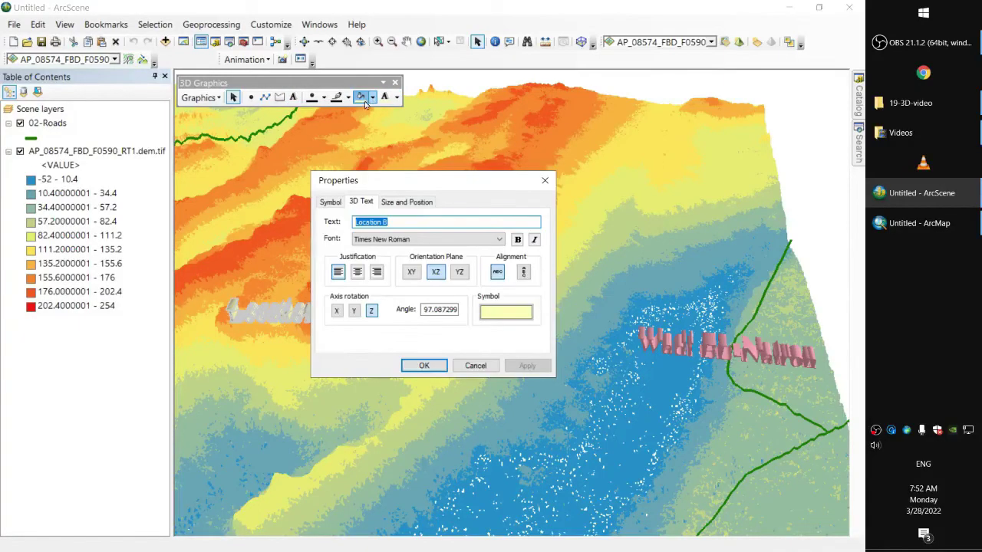
pyautogui.click(538, 181)
pyautogui.click(372, 97)
pyautogui.click(421, 180)
# Step: Pan and recentre the view on the lake to frame all three labels
pyautogui.scroll(-3, 408, 360)
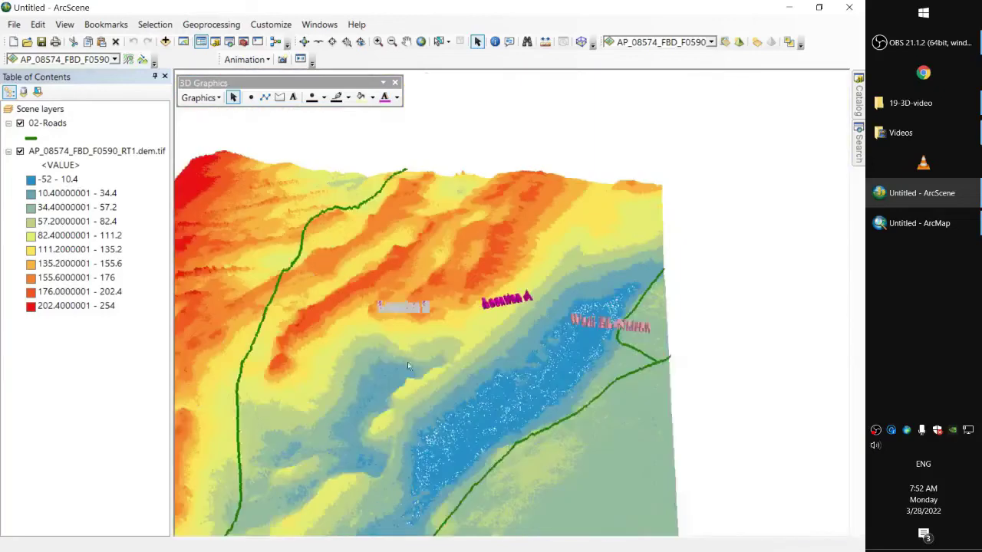
pyautogui.click(406, 42)
pyautogui.click(332, 41)
pyautogui.click(412, 317)
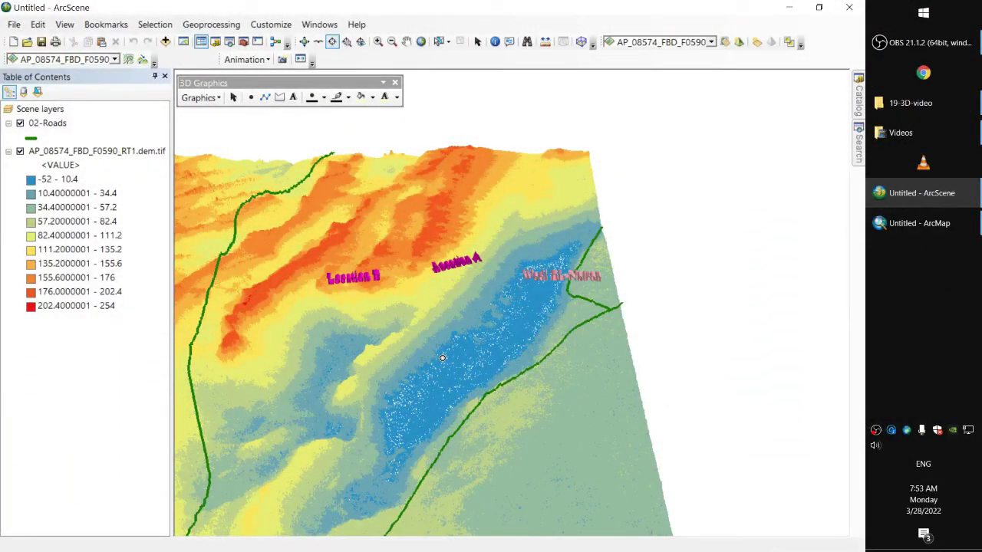
# Step: Dock the 3D Graphics toolbar among the main toolbars and check the Animation menu and toolbar list
pyautogui.moveTo(278, 83); pyautogui.dragTo(526, 86)
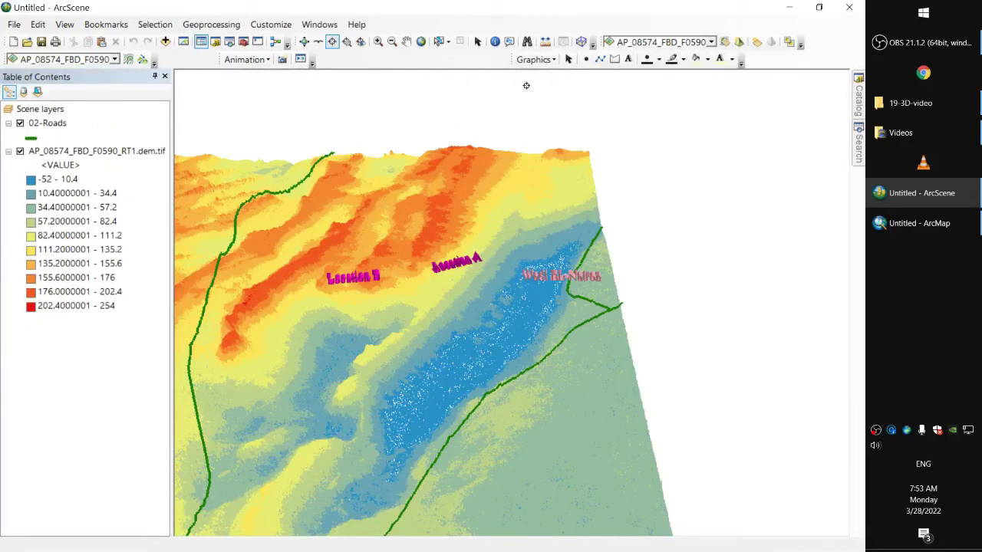
pyautogui.click(239, 60)
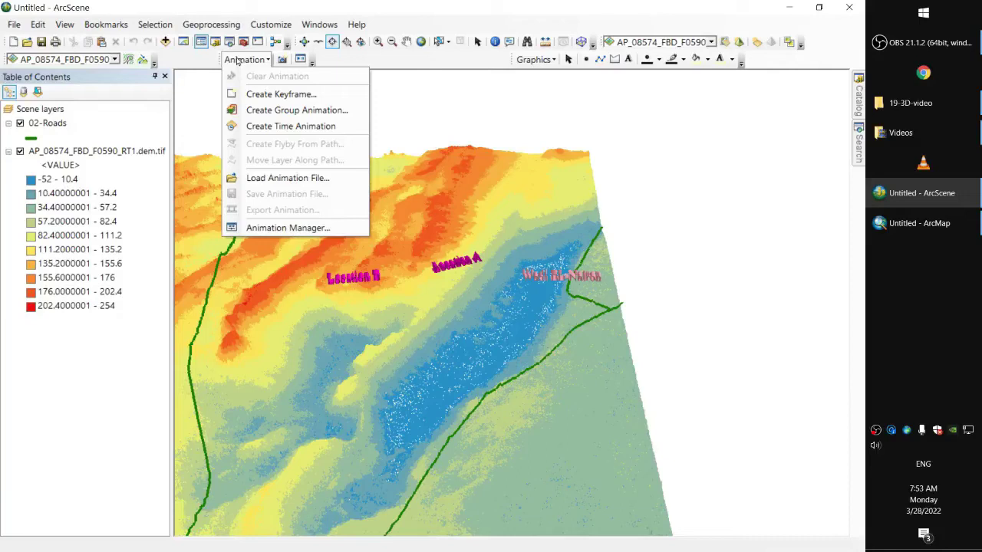
pyautogui.rightClick(338, 62)
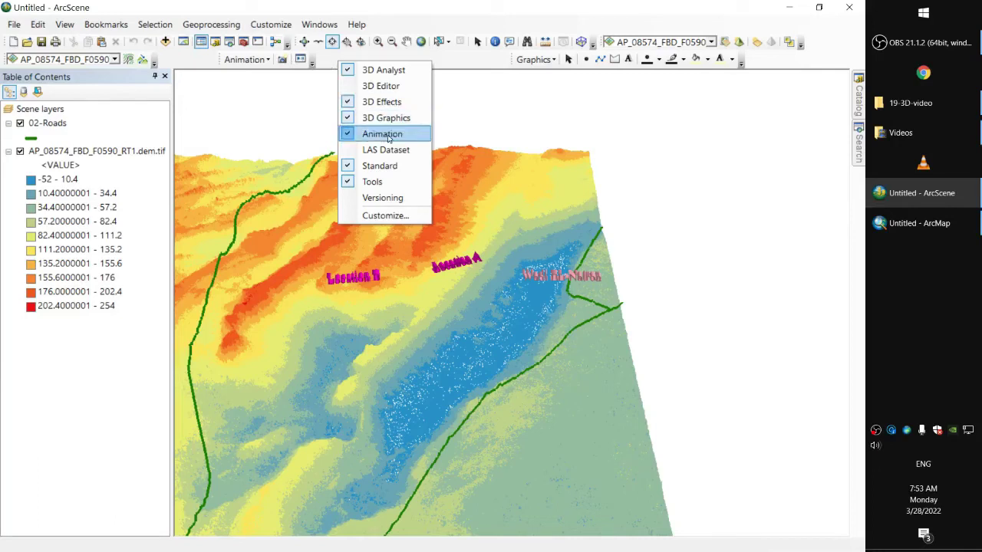
pyautogui.click(330, 63)
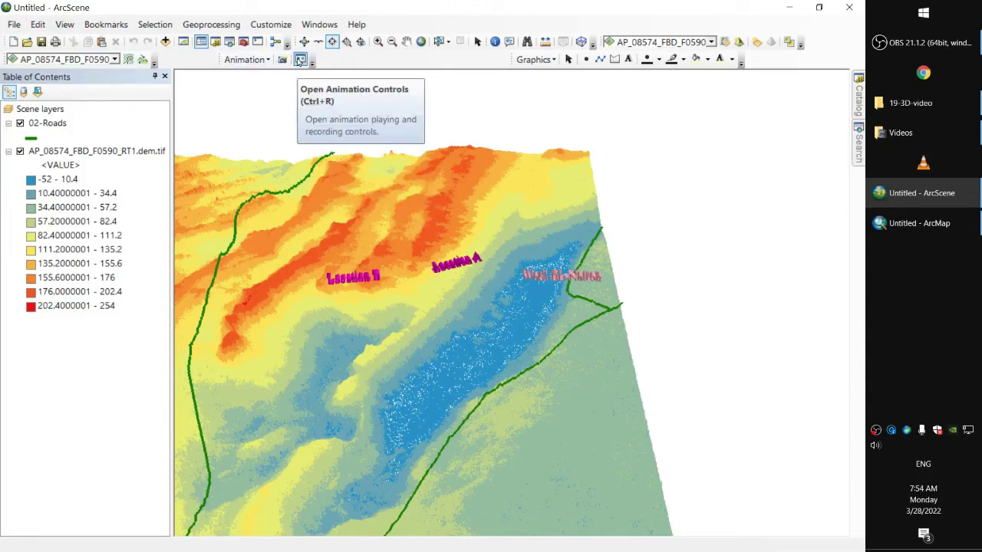
# Step: Open Animation Controls over the scene and start recording the camera
pyautogui.click(300, 60)
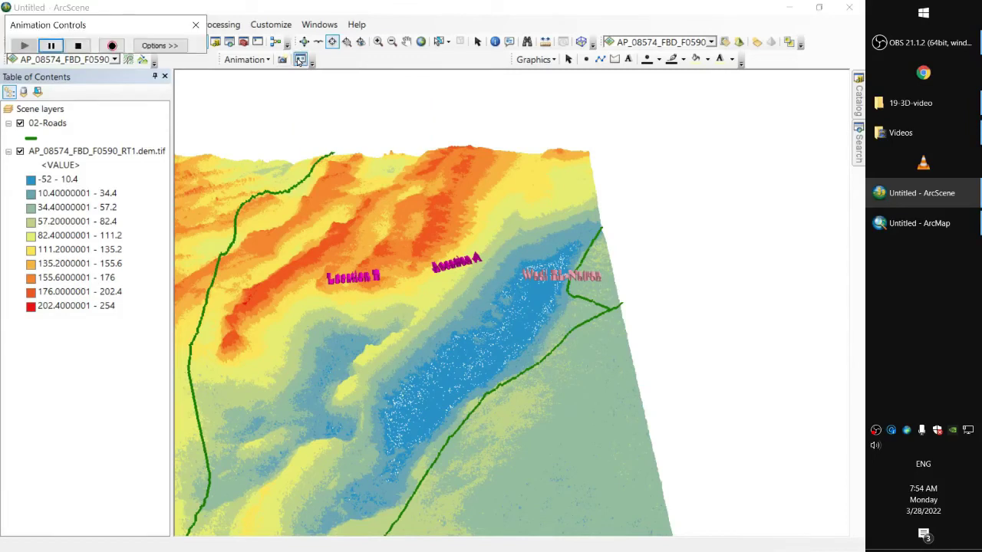
pyautogui.moveTo(109, 29); pyautogui.dragTo(301, 107)
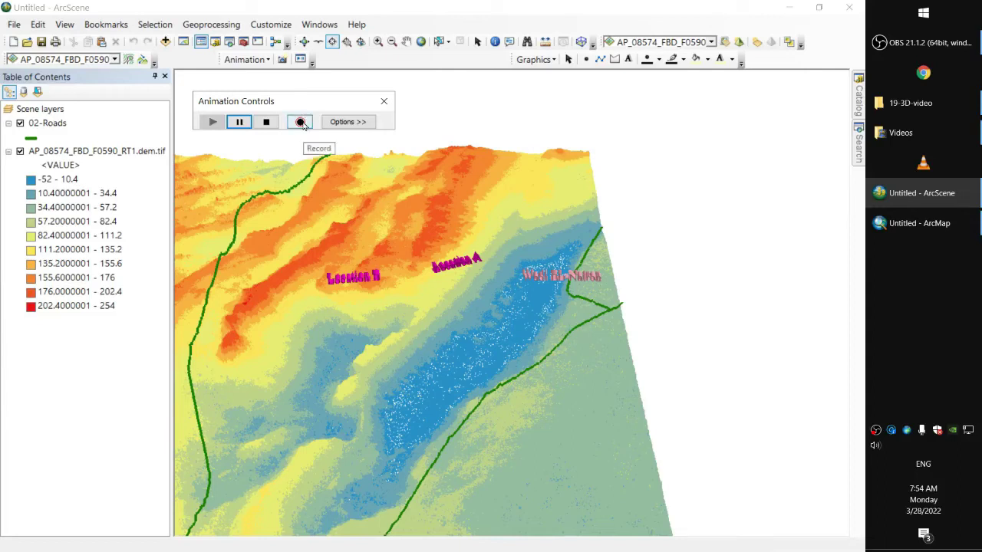
pyautogui.click(301, 123)
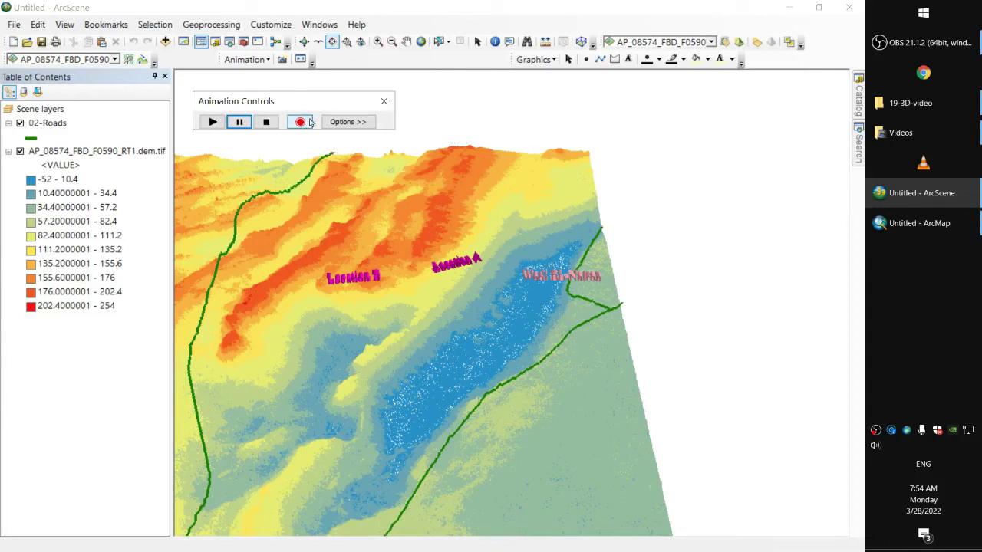
# Step: Rotate and tilt the terrain to a low oblique view across the roads and labels
pyautogui.click(304, 42)
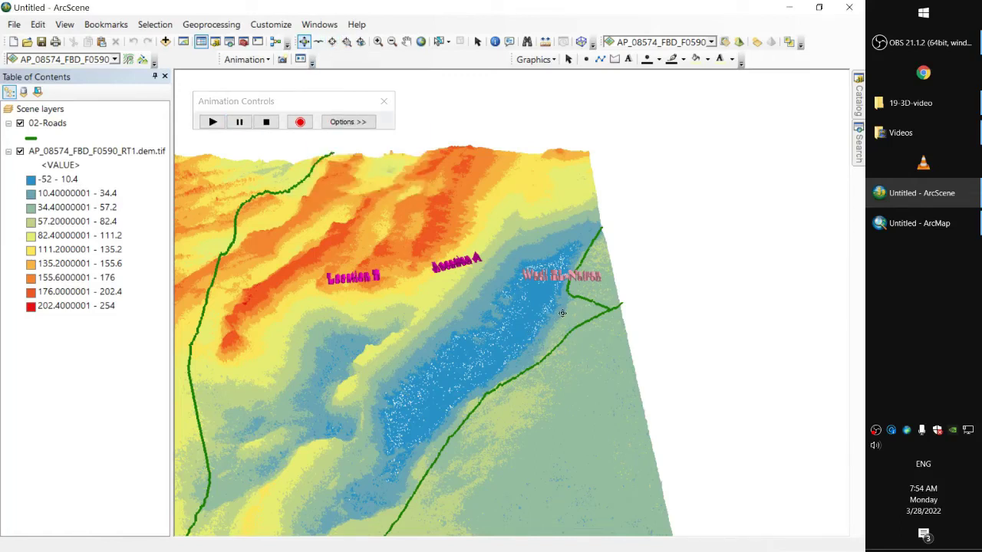
pyautogui.moveTo(562, 313); pyautogui.dragTo(576, 246)
pyautogui.scroll(-2, 477, 270)
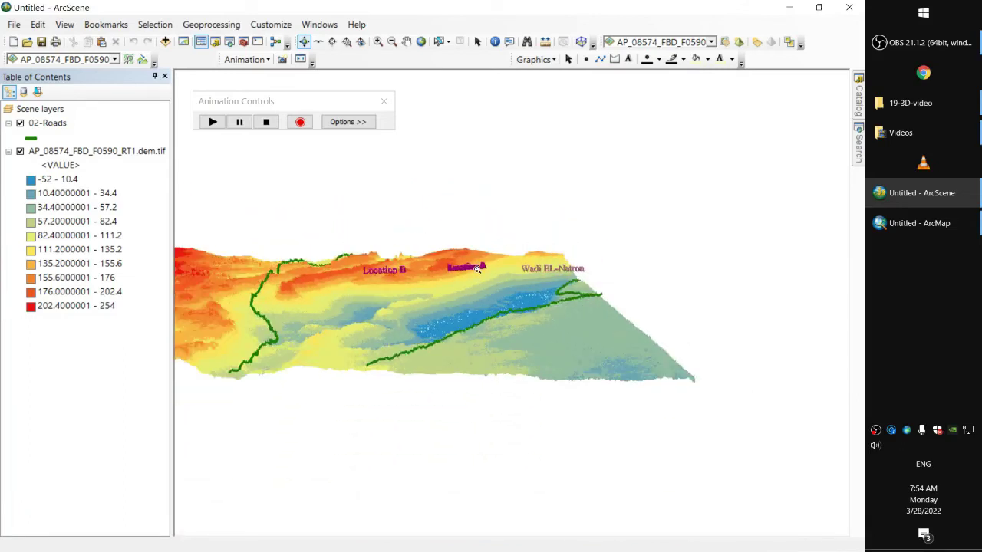
pyautogui.scroll(3, 476, 269)
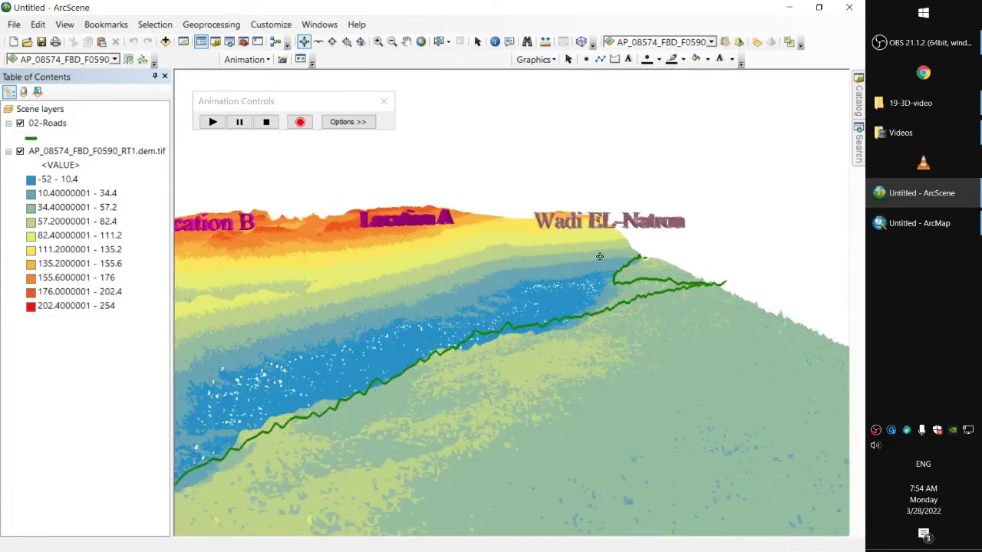
pyautogui.moveTo(599, 256); pyautogui.dragTo(256, 256)
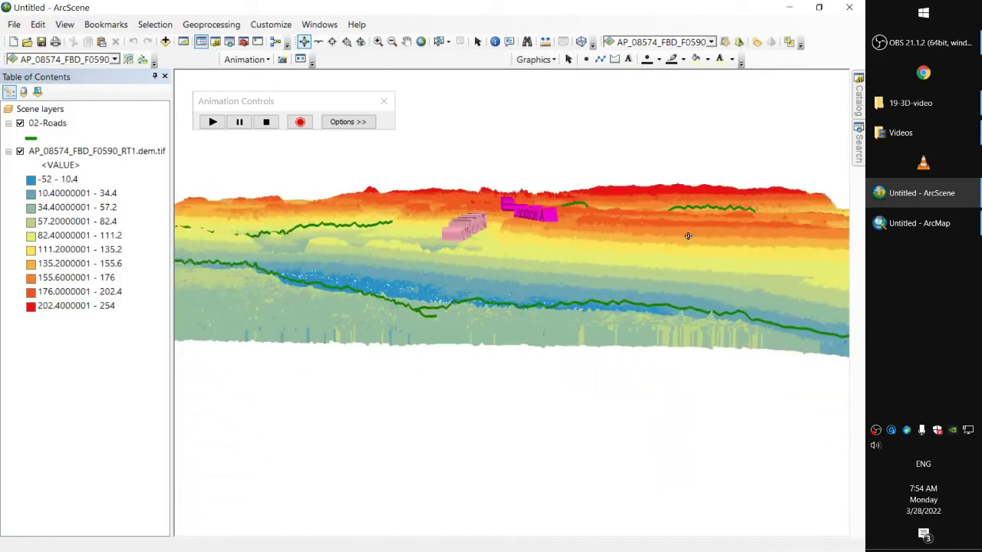
pyautogui.moveTo(688, 236); pyautogui.dragTo(392, 217)
pyautogui.scroll(-2, 547, 247)
pyautogui.scroll(2, 544, 246)
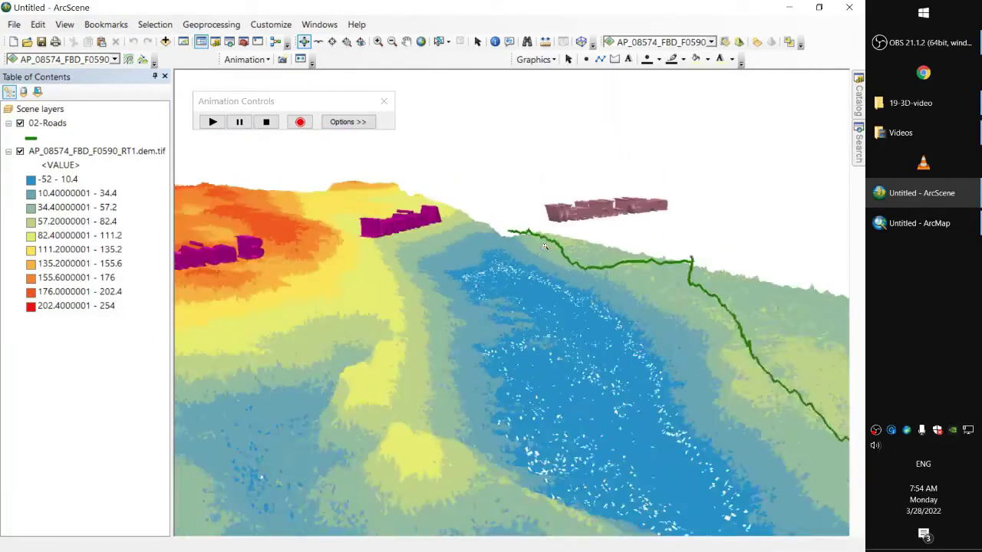
pyautogui.scroll(5, 544, 246)
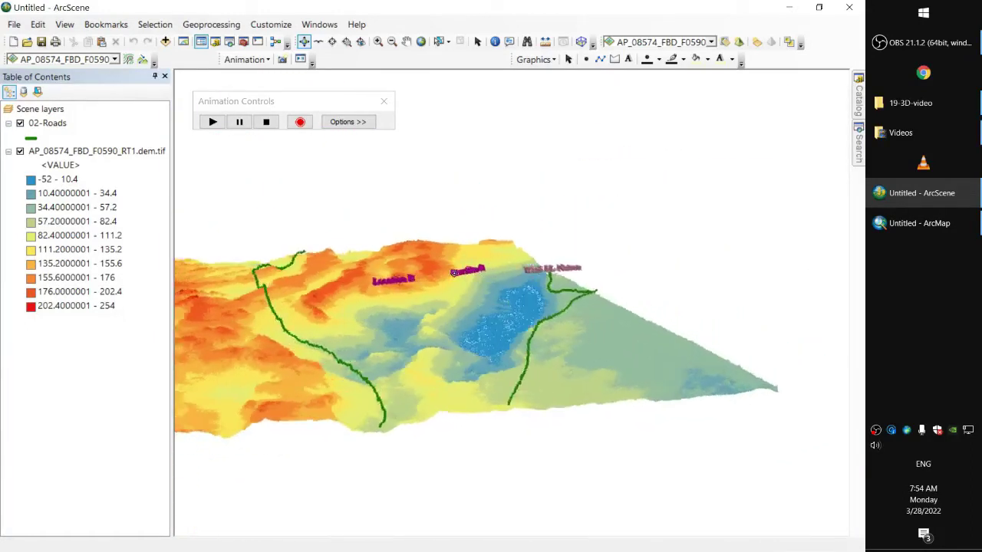
pyautogui.moveTo(454, 273); pyautogui.dragTo(444, 227)
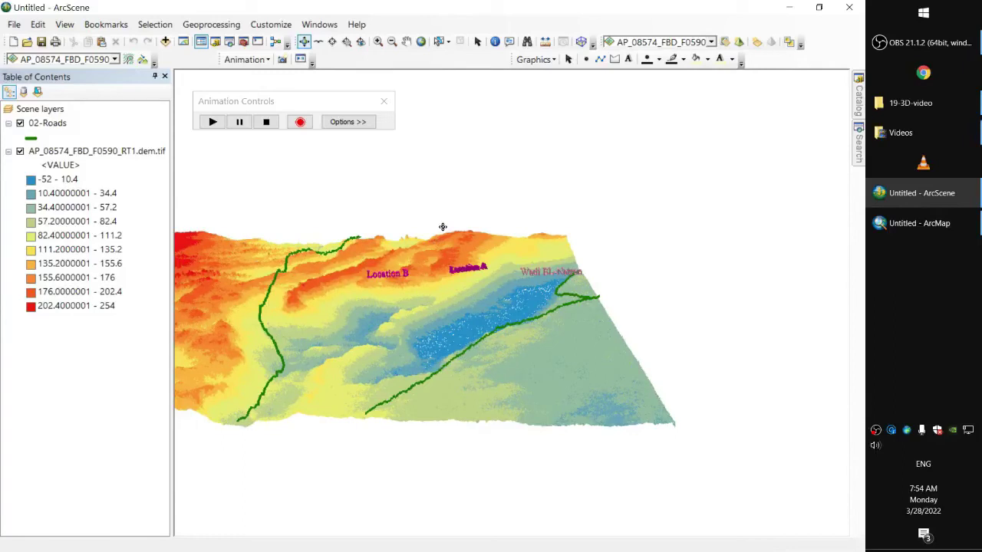
# Step: Record the camera movement, then play the recorded animation back twice
pyautogui.click(300, 122)
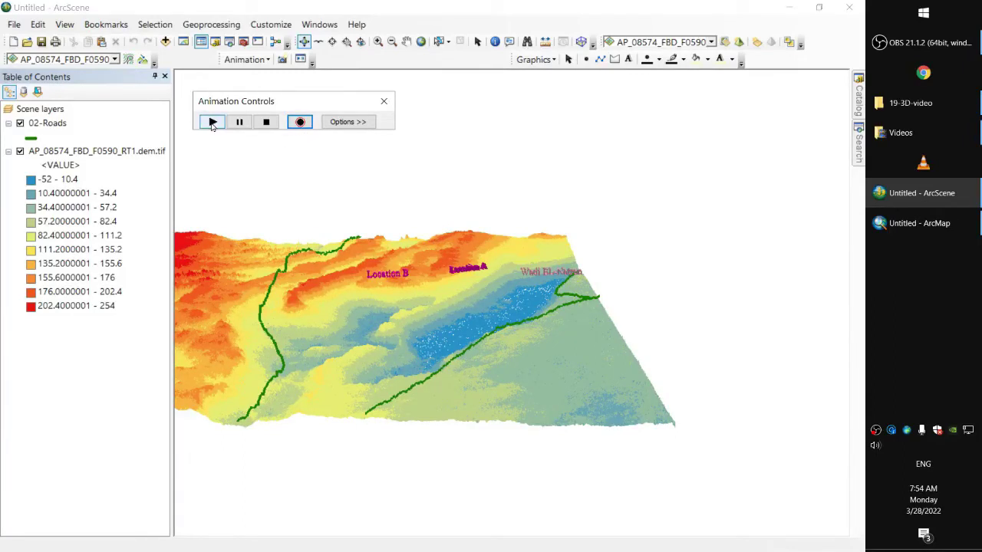
pyautogui.click(213, 123)
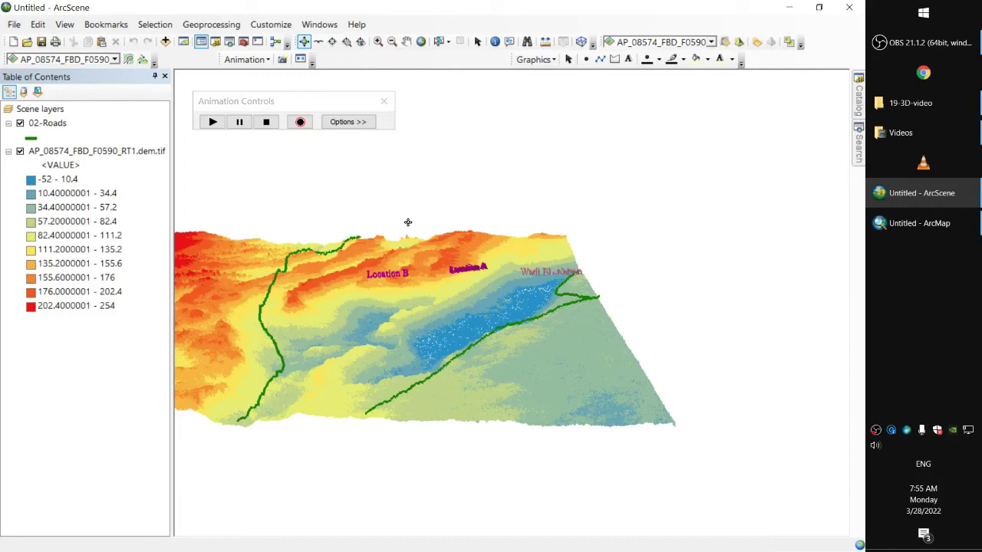
pyautogui.click(213, 123)
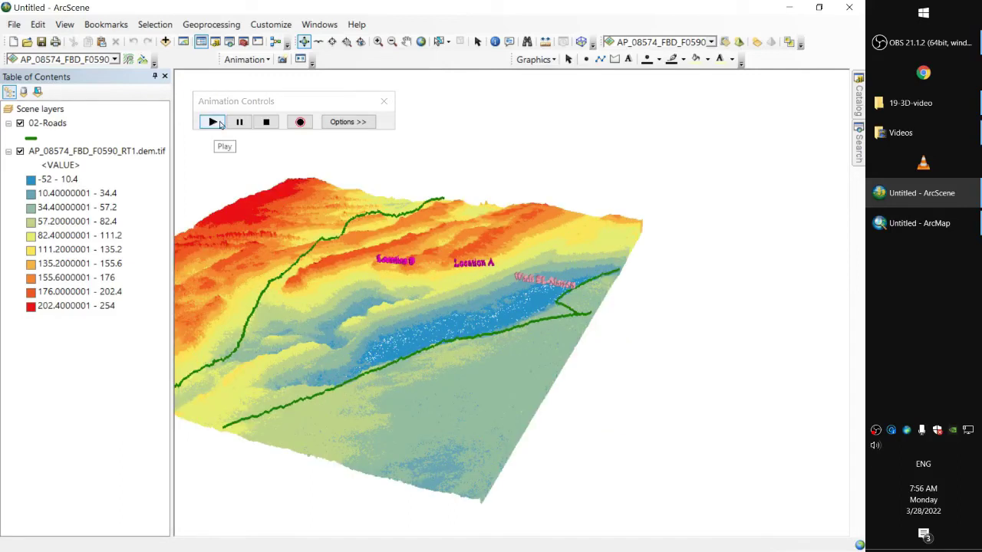
pyautogui.click(247, 66)
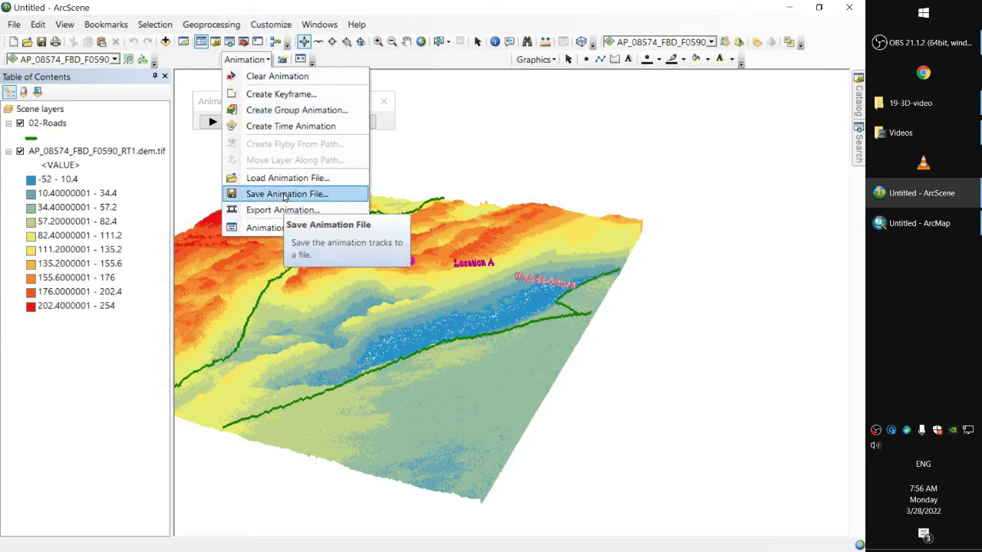
# Step: Save the animation file to Local Disk (E:) > GIS & Remote sensing youtube channel > 19-3D-video
pyautogui.click(284, 194)
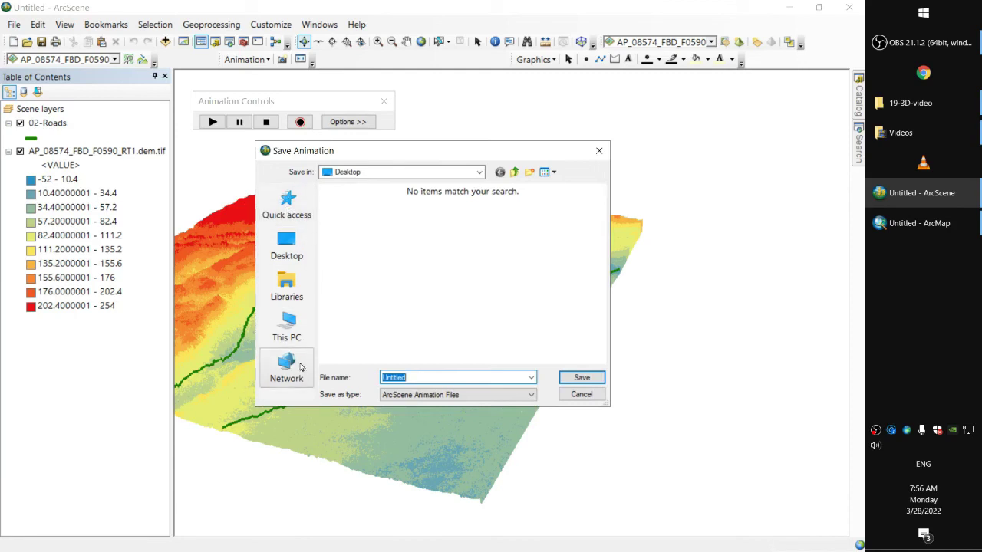
pyautogui.click(287, 325)
pyautogui.scroll(-5, 370, 263)
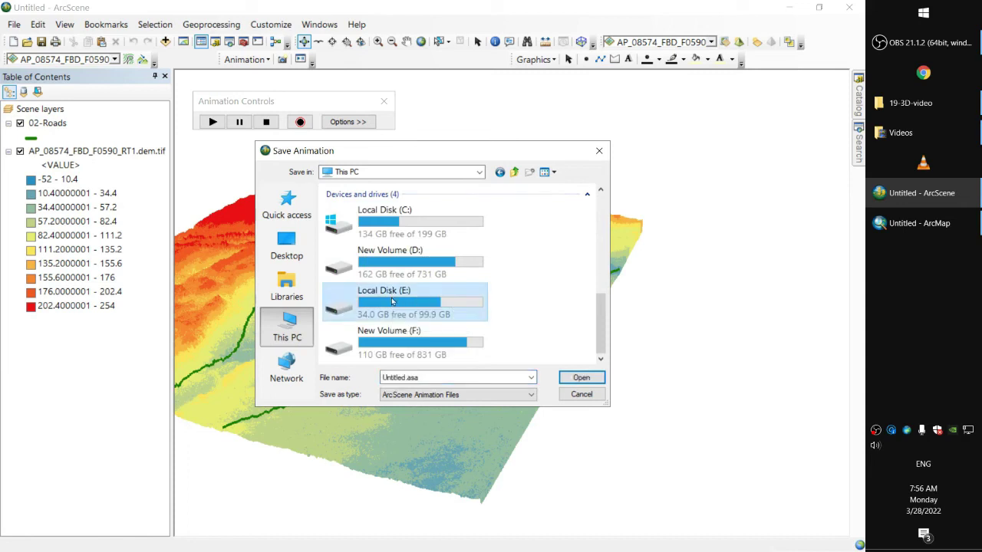
pyautogui.doubleClick(392, 297)
pyautogui.doubleClick(368, 221)
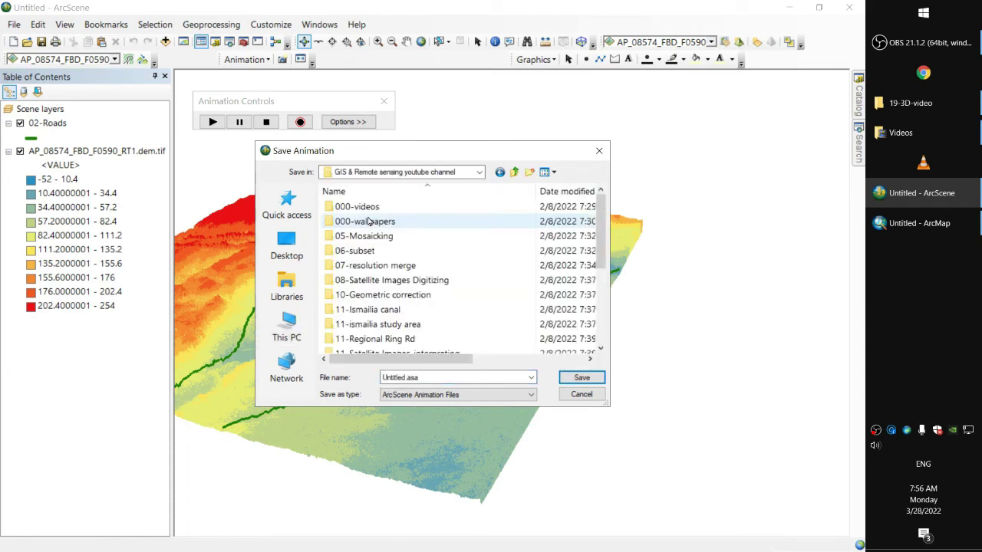
pyautogui.scroll(-3, 376, 295)
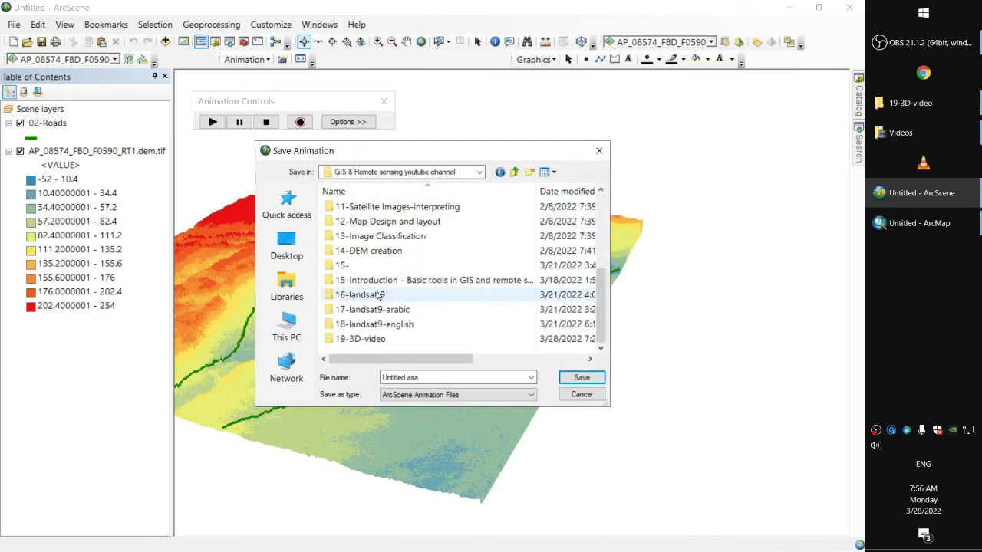
pyautogui.doubleClick(370, 339)
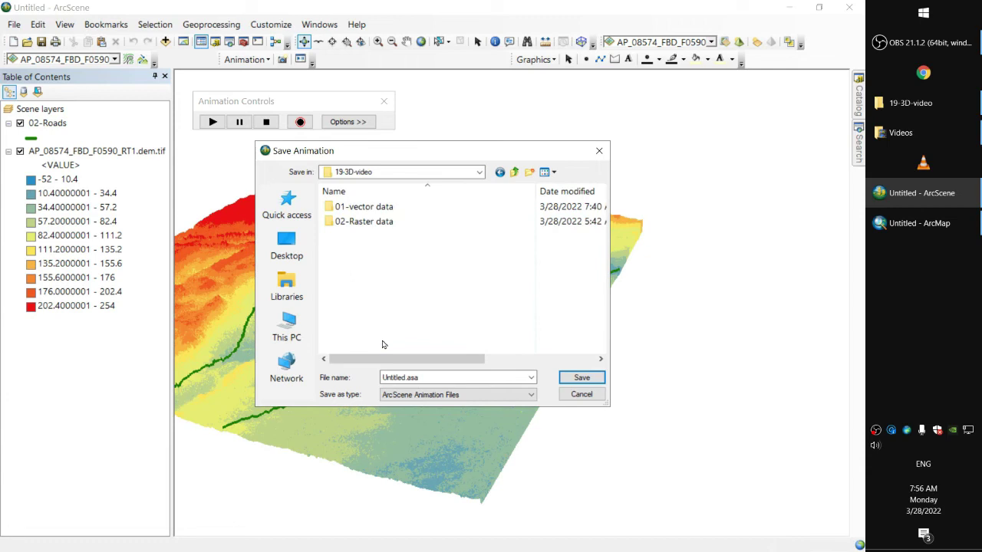
# Step: Replace the default name Untitled with 01, saving the animation as 01.asa
pyautogui.click(406, 378)
pyautogui.click(406, 377)
pyautogui.moveTo(407, 377); pyautogui.dragTo(362, 378)
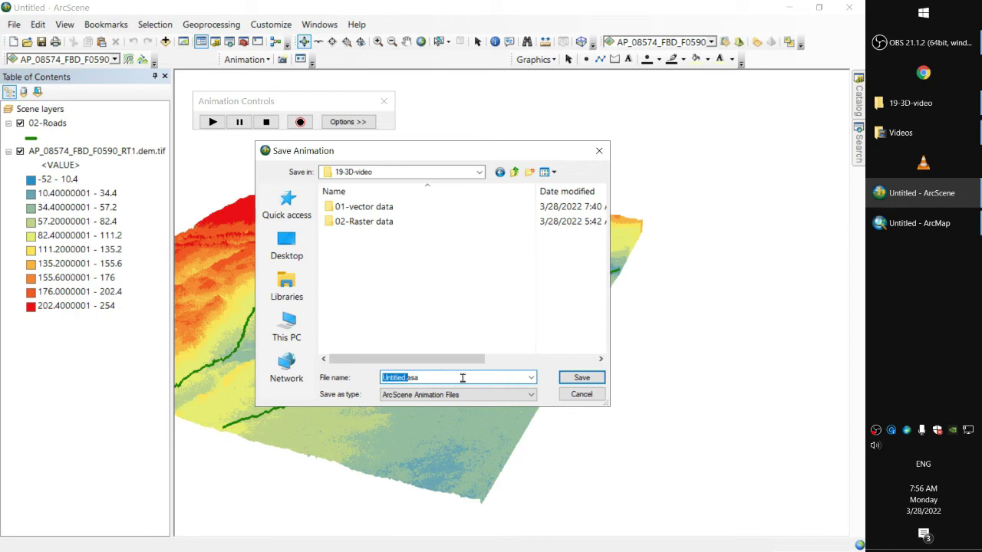
pyautogui.write('01')
pyautogui.click(570, 374)
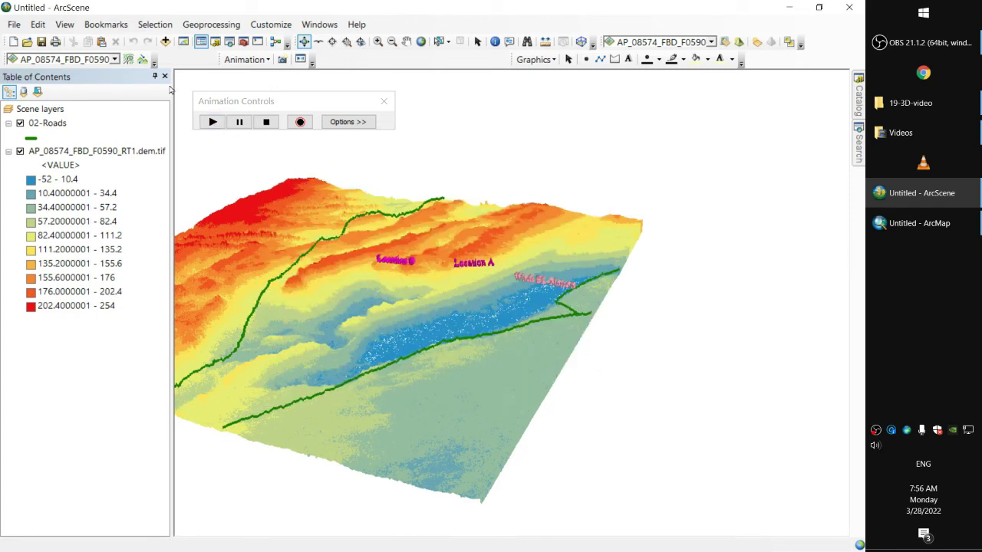
pyautogui.click(247, 62)
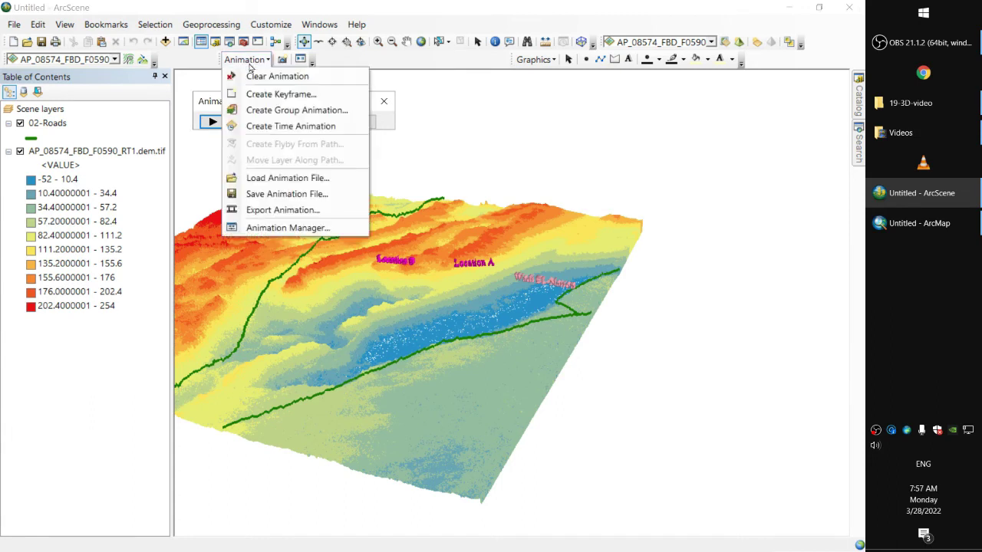
# Step: Export the animation, browsing to the 19-3D-video folder on Local Disk (E:)
pyautogui.click(299, 210)
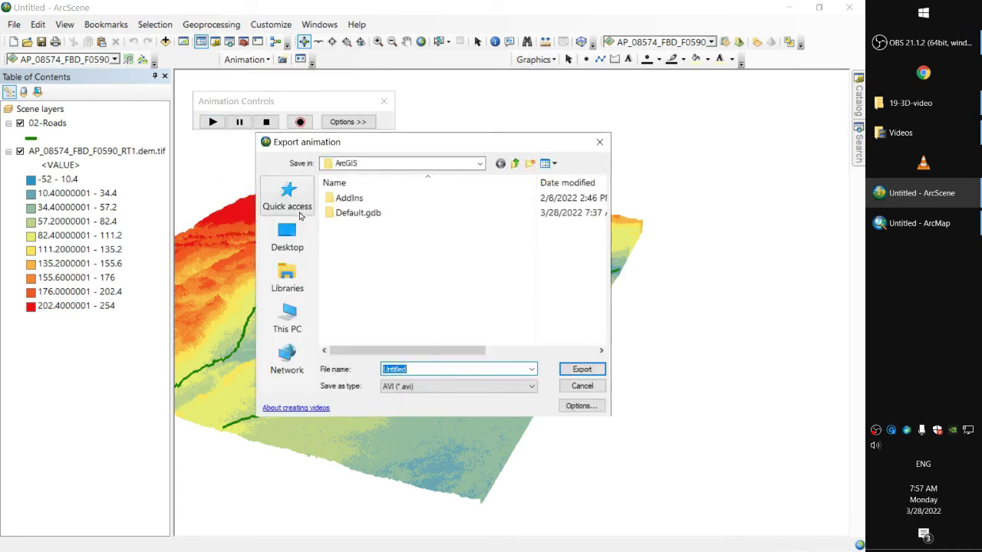
pyautogui.click(290, 321)
pyautogui.scroll(-5, 352, 284)
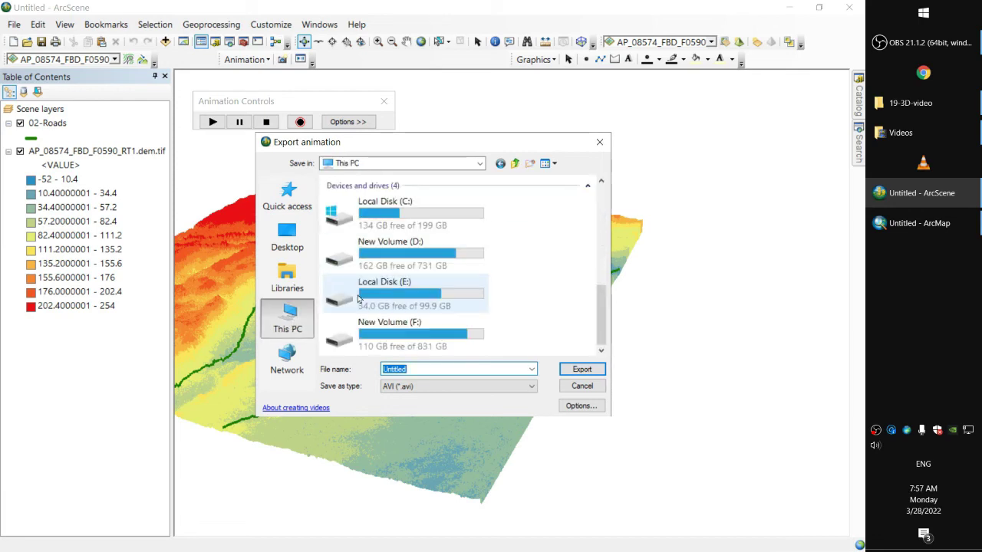
pyautogui.doubleClick(357, 299)
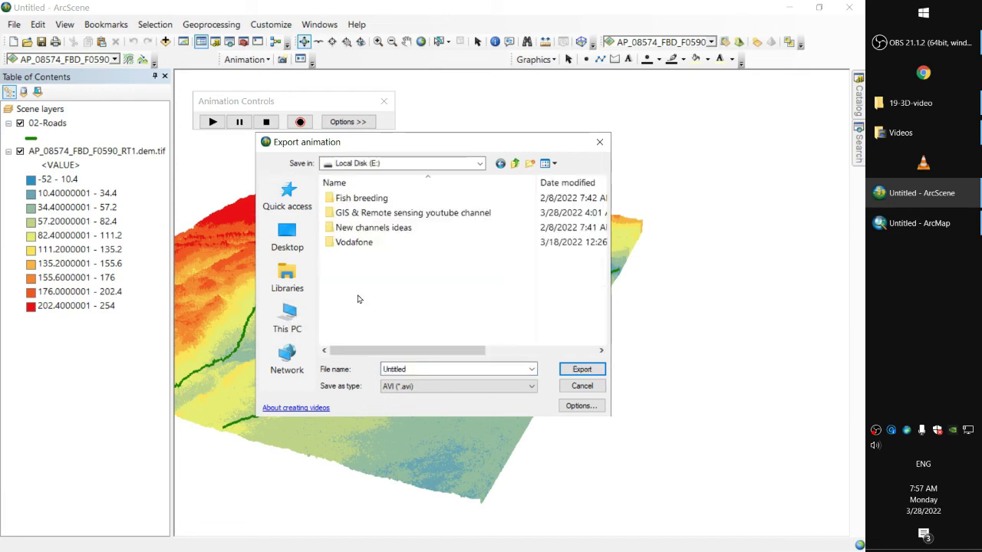
pyautogui.doubleClick(373, 213)
pyautogui.scroll(-5, 376, 272)
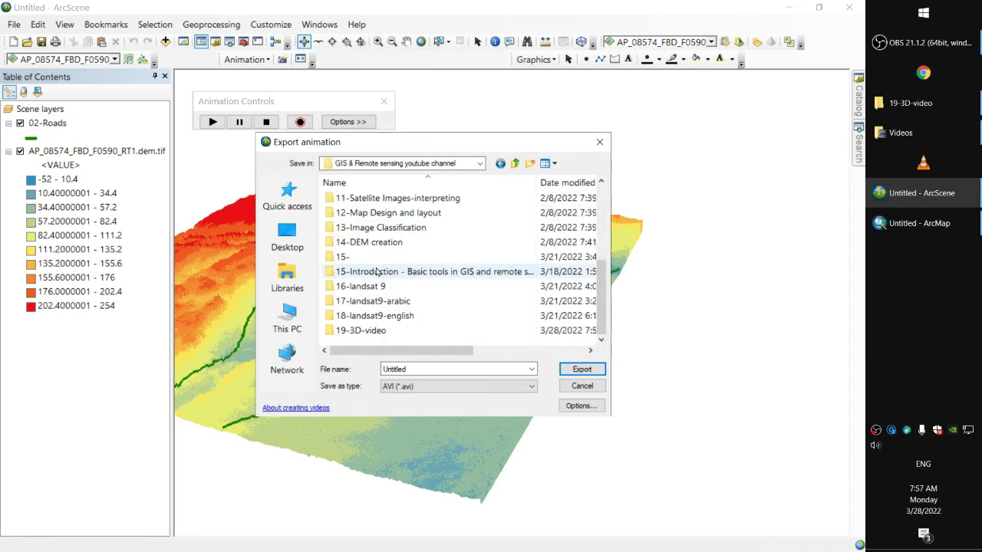
pyautogui.doubleClick(382, 331)
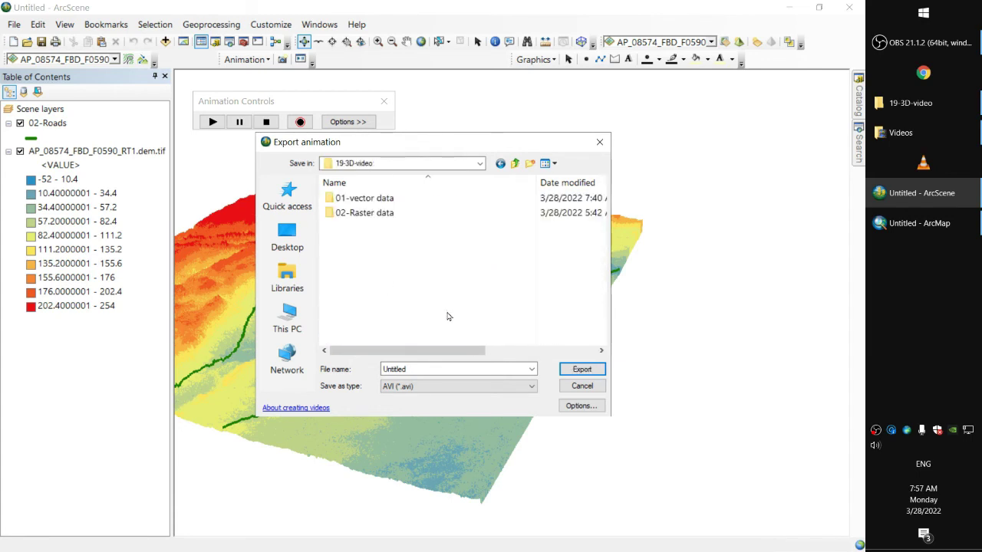
# Step: Name the video 01-video, keep AVI format, and export with Microsoft Video 1 compression
pyautogui.doubleClick(412, 369)
pyautogui.write('0')
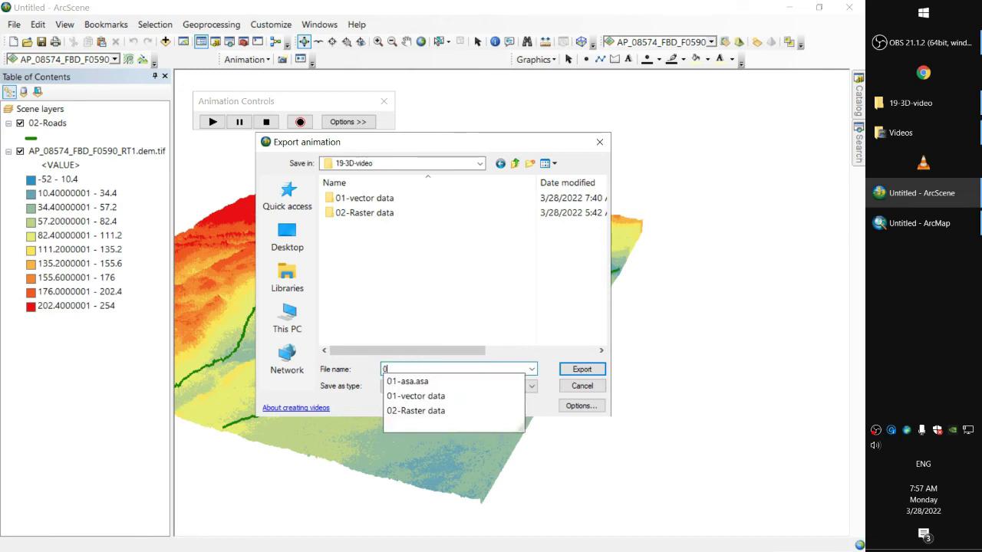
pyautogui.write('1-')
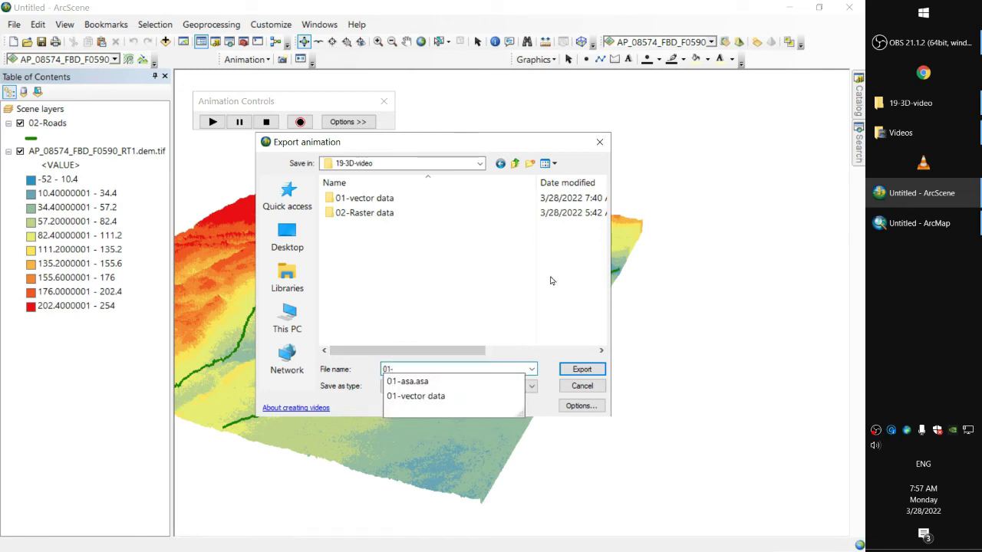
pyautogui.write('ve')
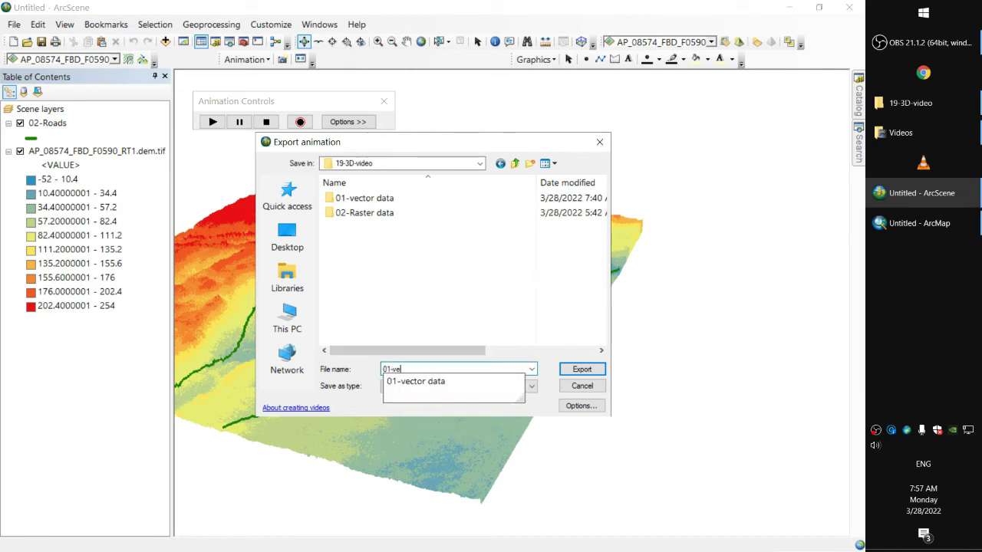
pyautogui.write('id')
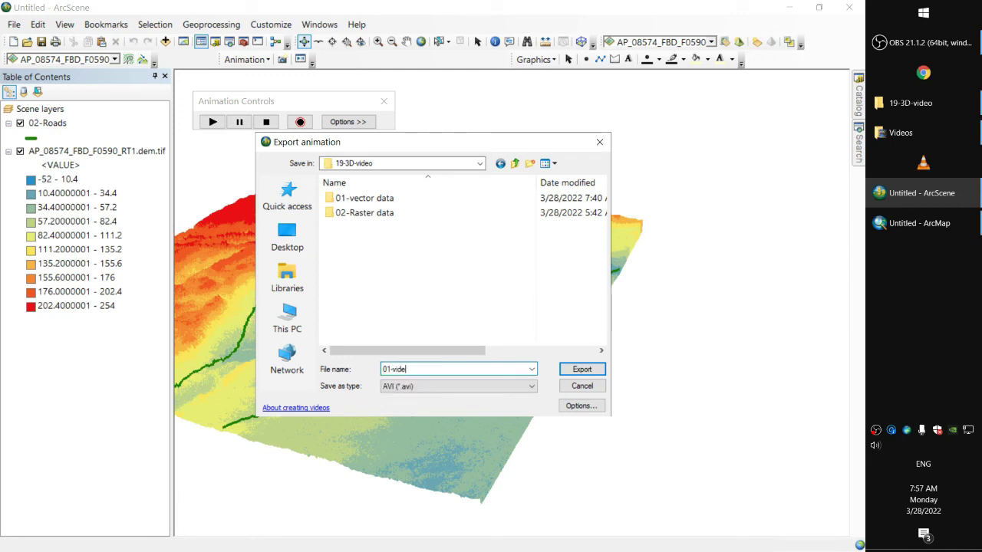
pyautogui.write('eo')
pyautogui.click(526, 388)
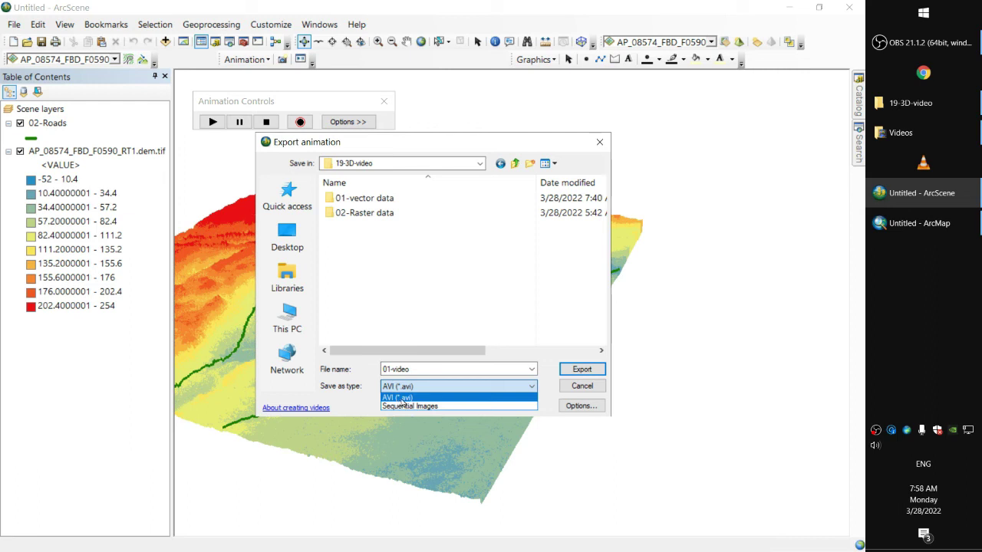
pyautogui.click(570, 371)
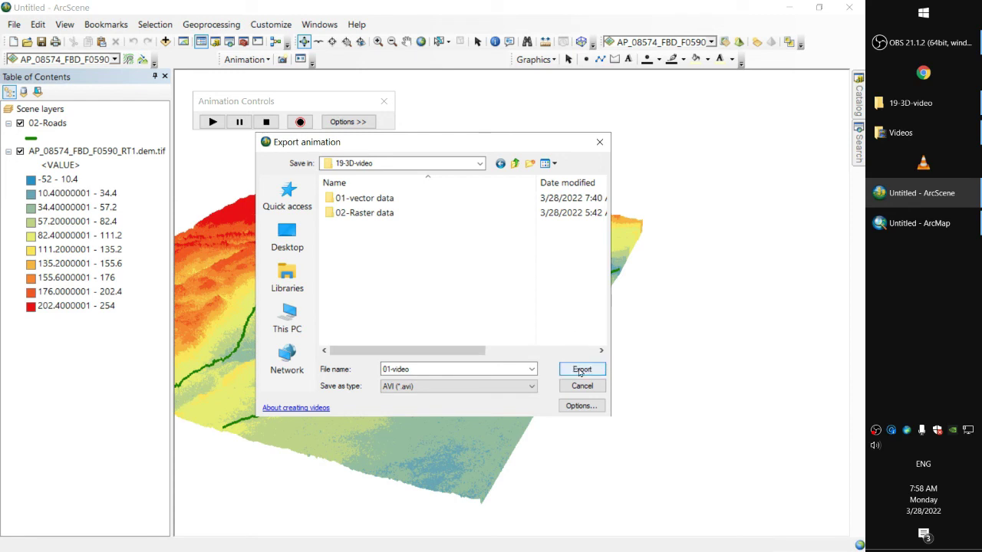
pyautogui.click(581, 370)
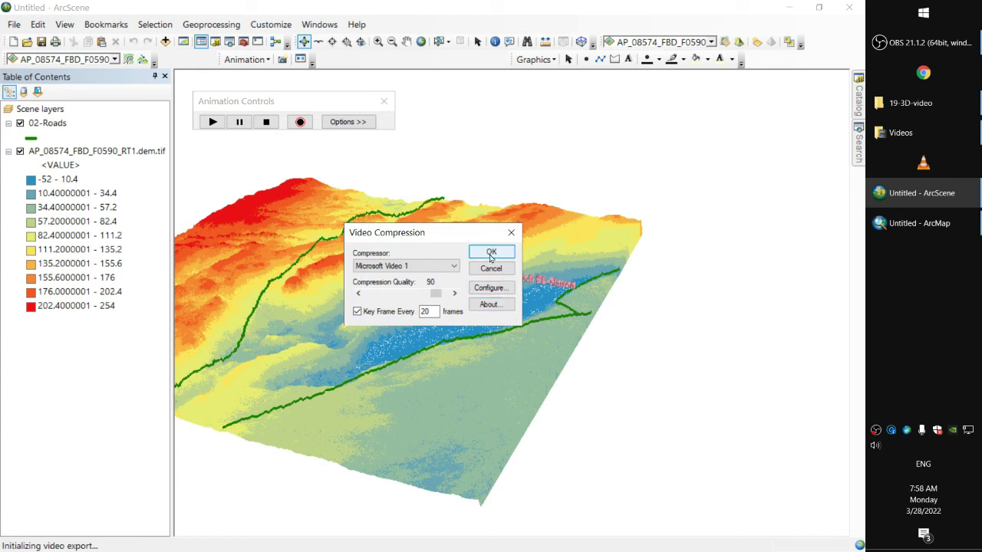
pyautogui.click(492, 251)
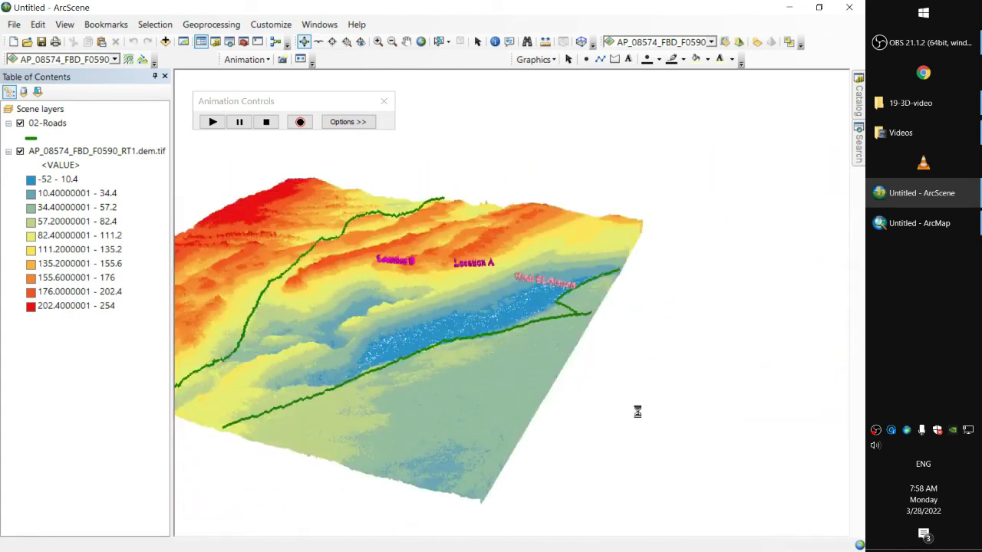
# Step: Open 01-video from the 19-3D-video folder with VLC media player
pyautogui.click(910, 102)
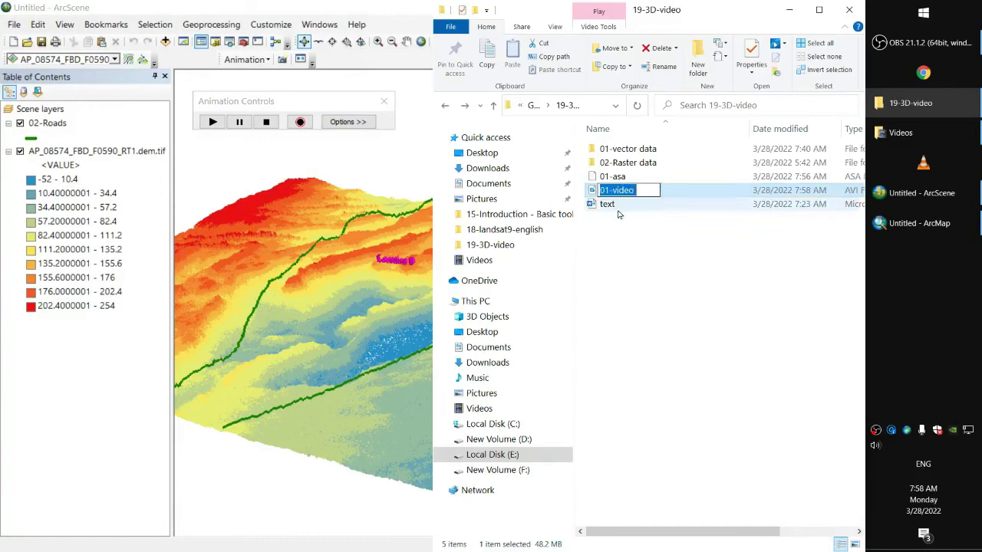
pyautogui.doubleClick(617, 190)
pyautogui.click(461, 338)
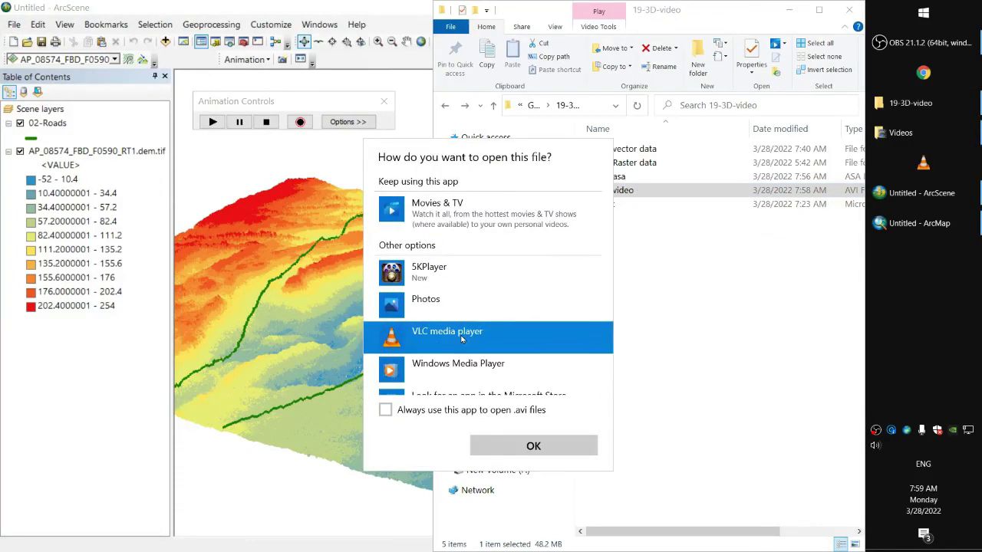
pyautogui.click(533, 446)
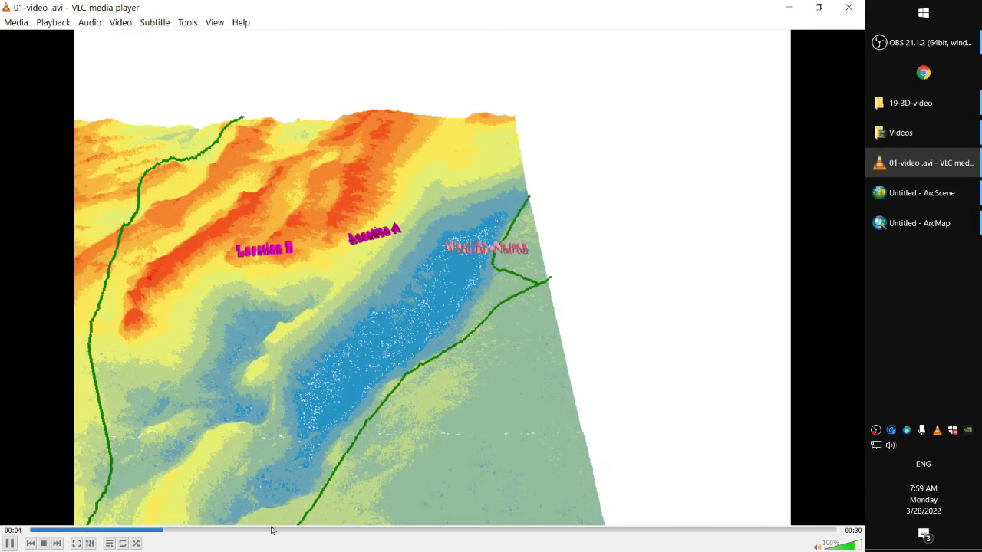
# Step: Skip the 01-video playback ahead to about 0:09 of 0:30
pyautogui.click(273, 530)
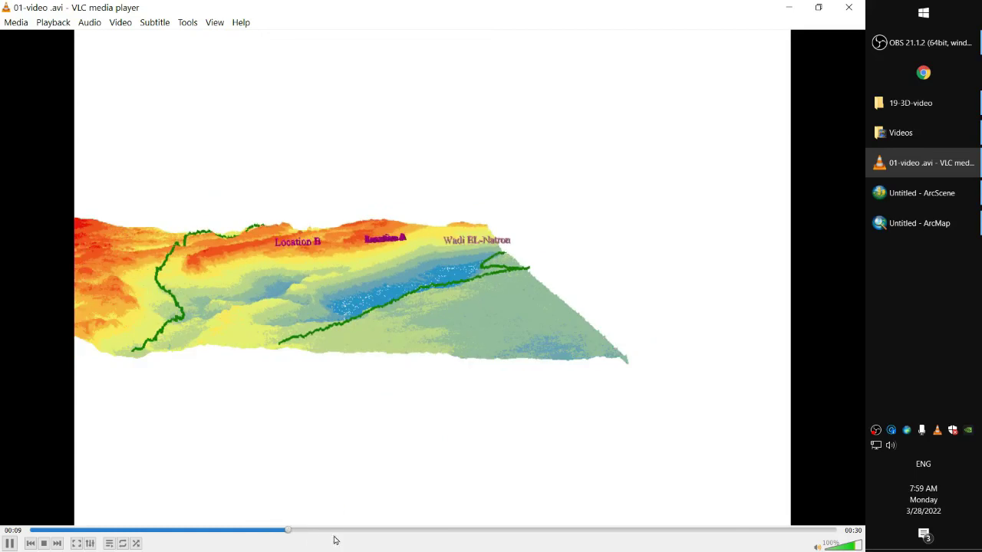